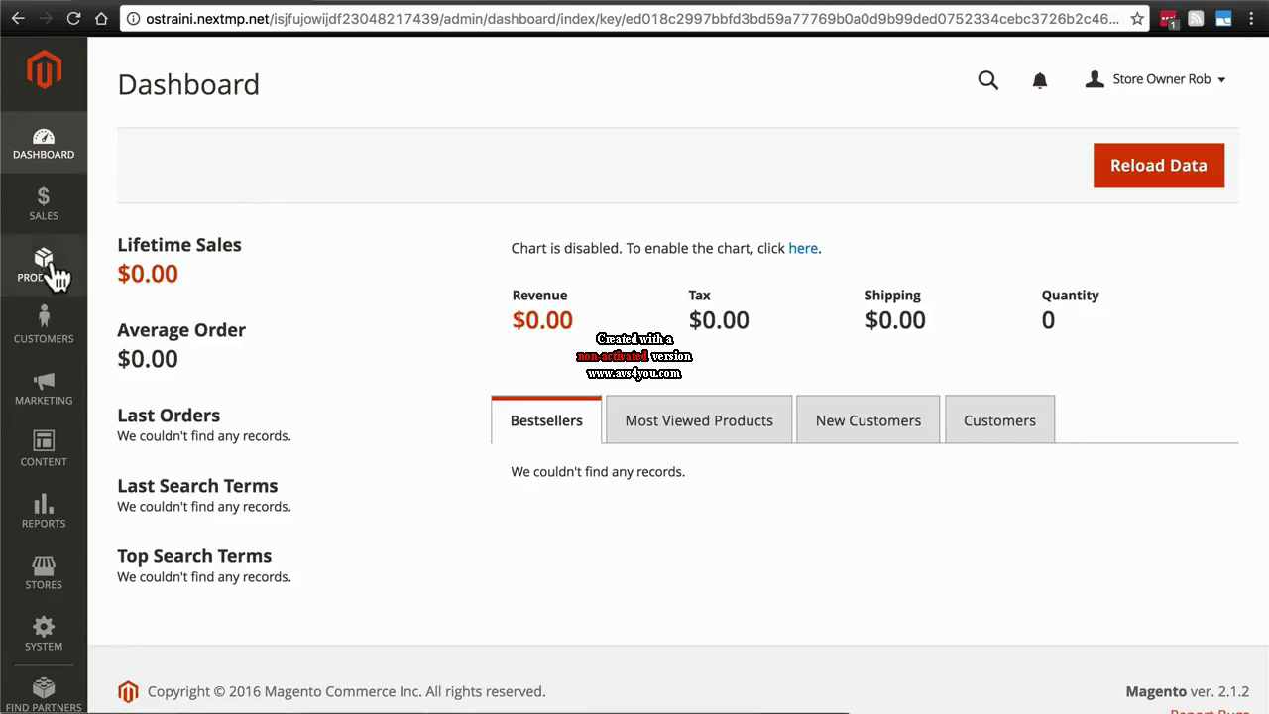
Step: Start a new simple product from the product catalog and keep it enabled
{"action": "left_click", "coordinate": [54, 276]}
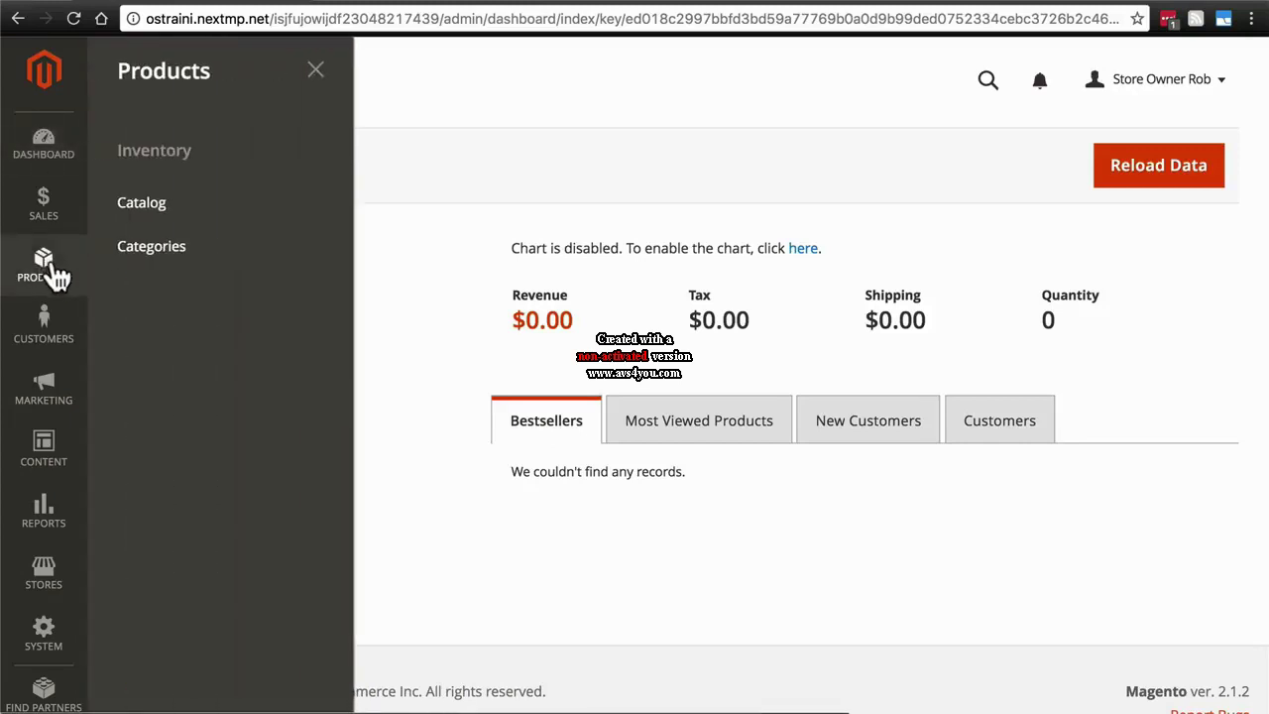
{"action": "left_click", "coordinate": [155, 208]}
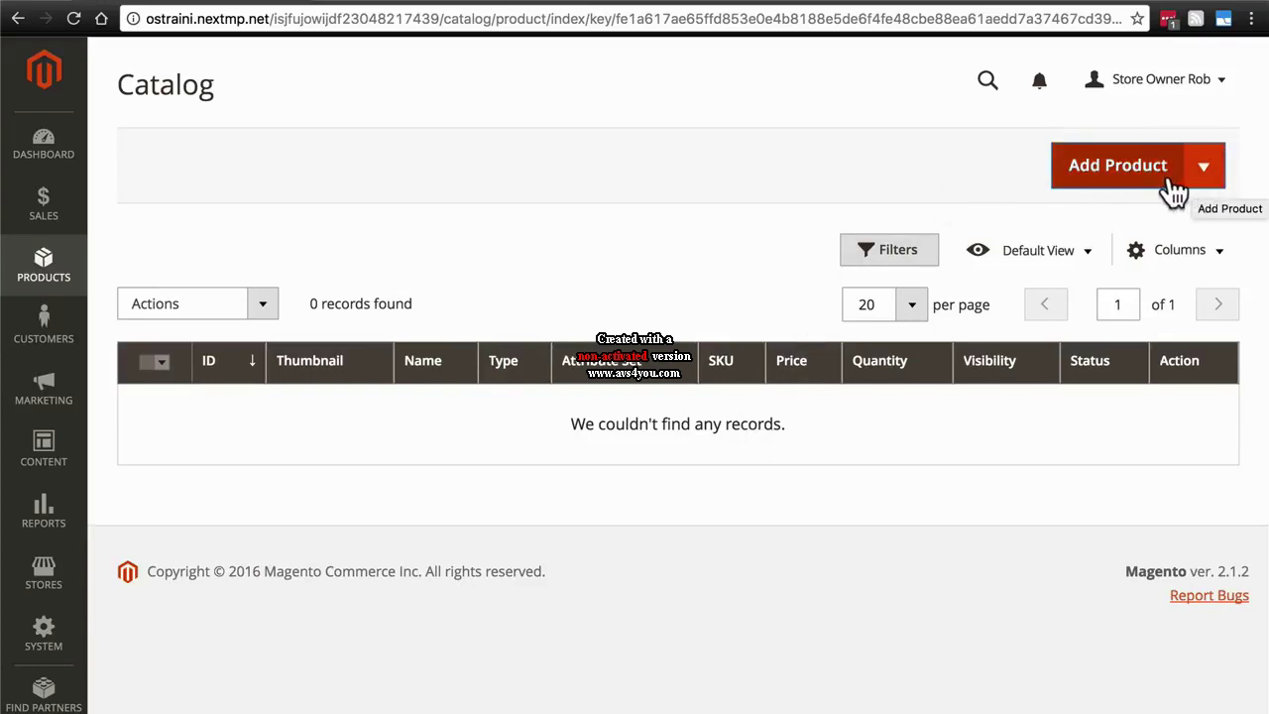
{"action": "left_click", "coordinate": [1206, 185]}
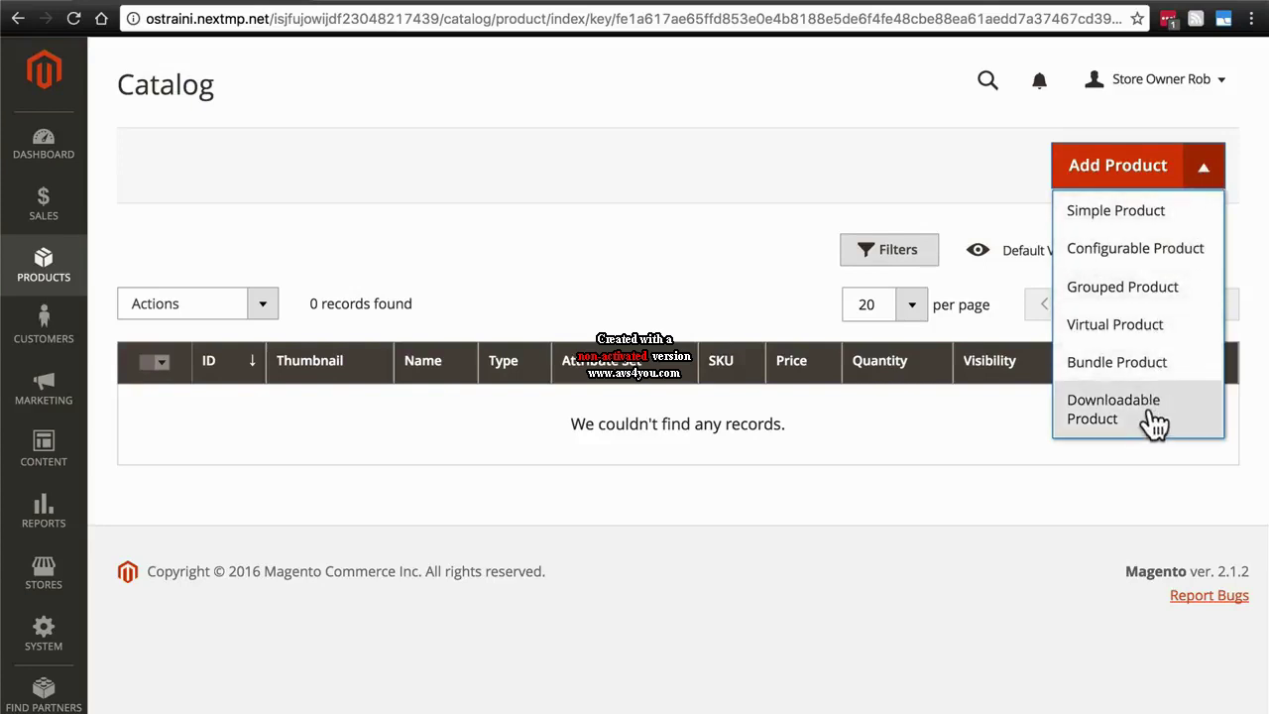
{"action": "left_click", "coordinate": [1147, 226]}
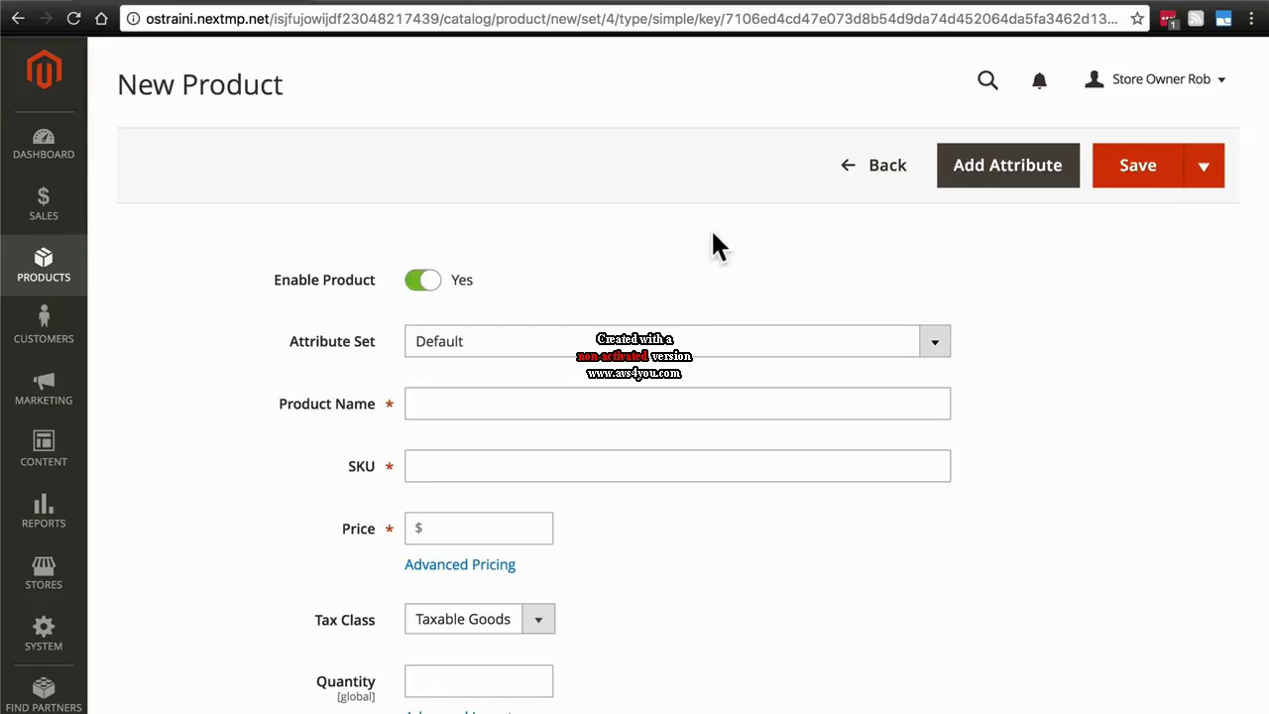
{"action": "left_click", "coordinate": [424, 294]}
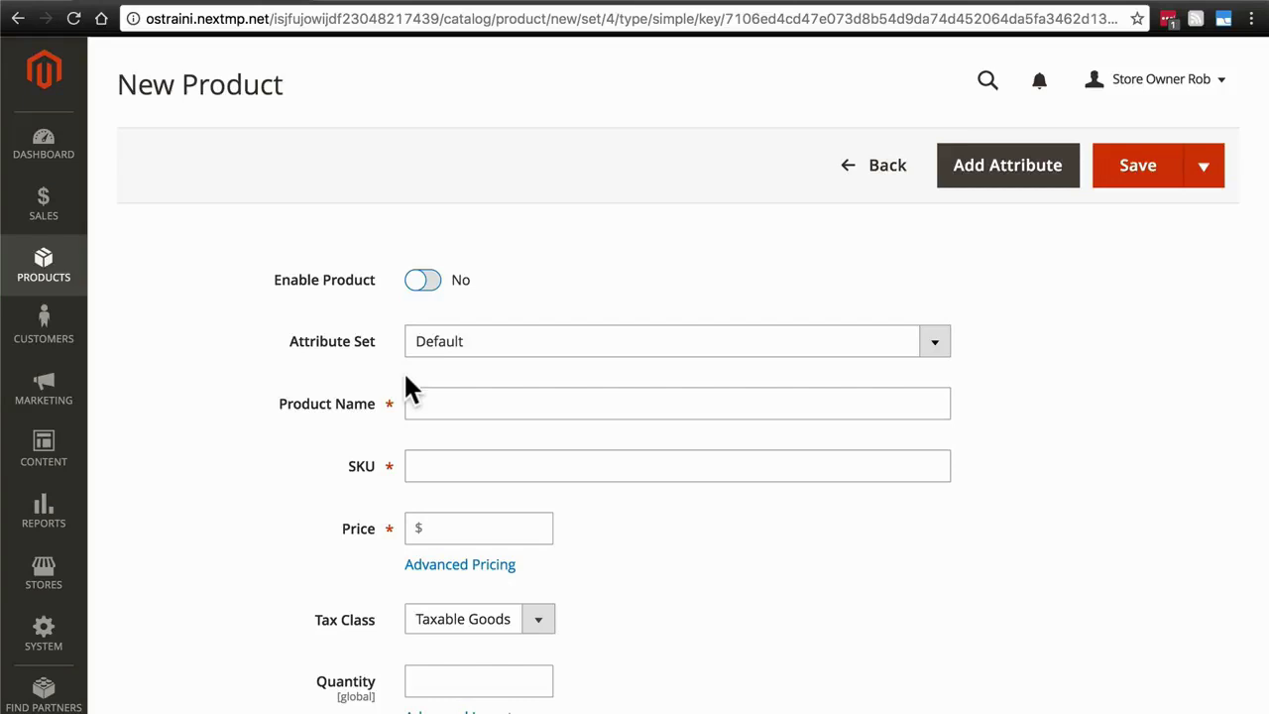
{"action": "left_click", "coordinate": [427, 288]}
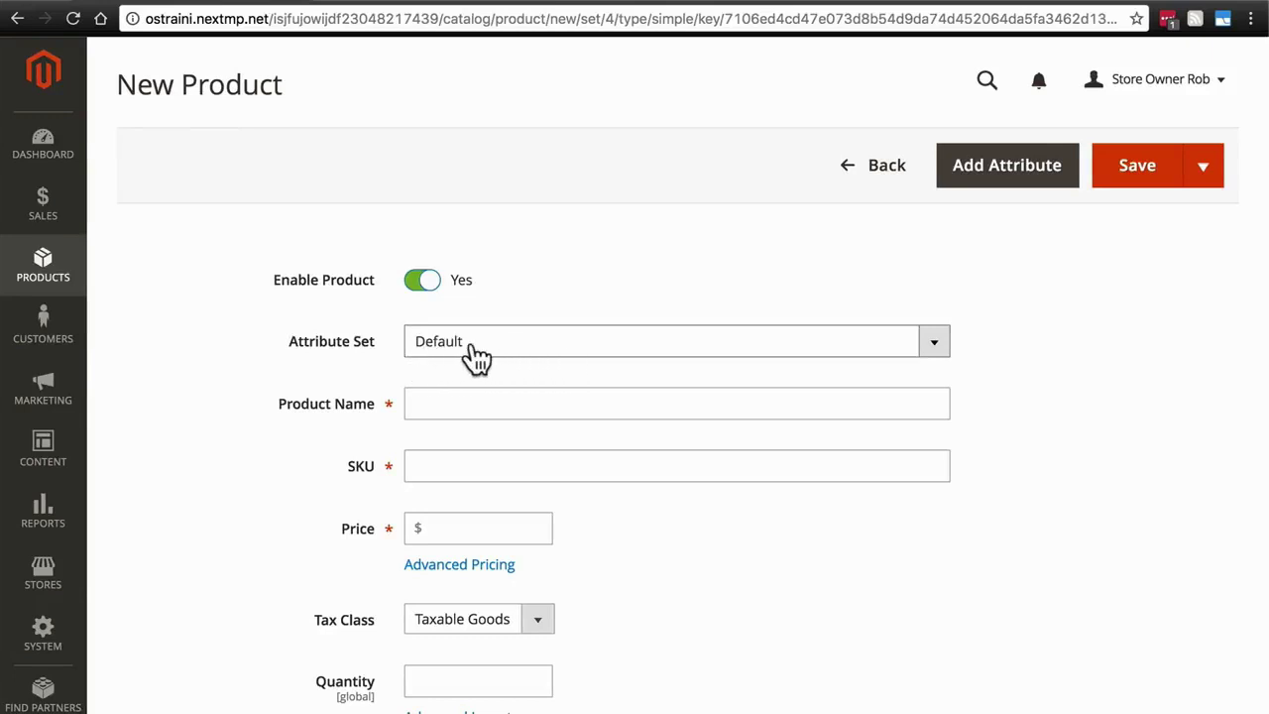
Step: Name the product "Sunrise Mug" and set its SKU to "SunriseMug" without a space
{"action": "scroll", "coordinate": [293, 298], "scroll_direction": "down", "scroll_amount": 2}
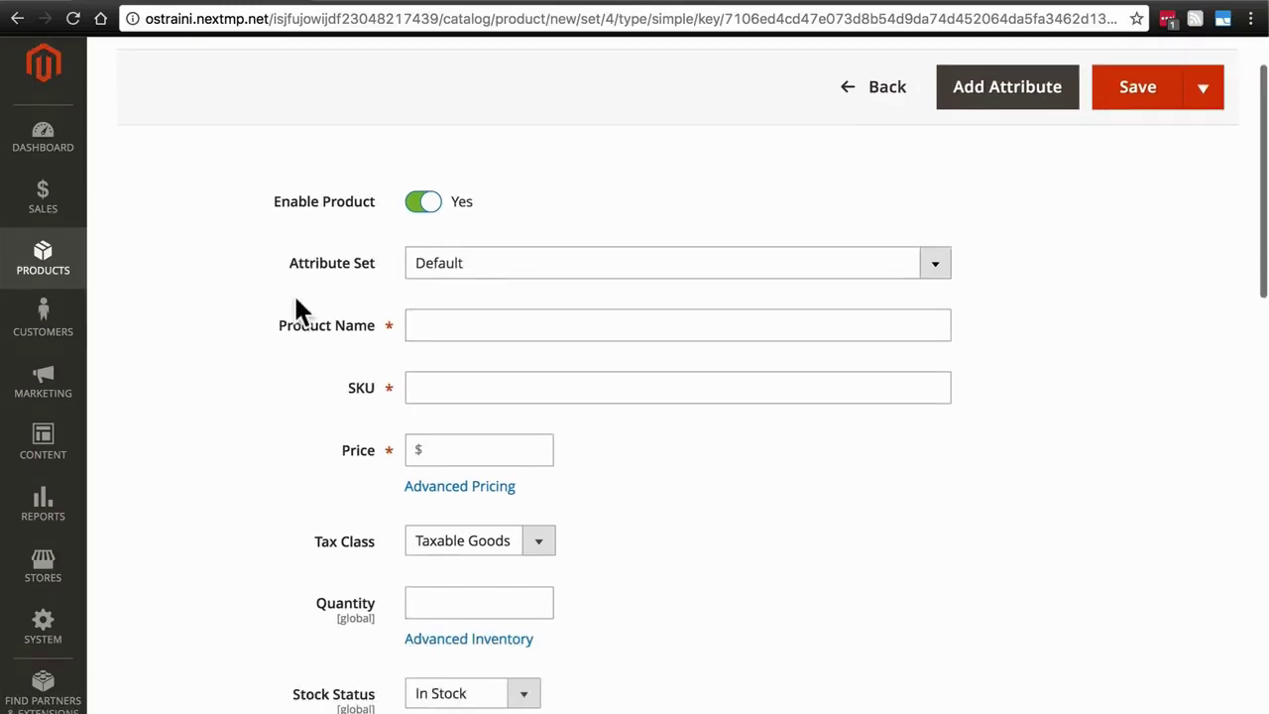
{"action": "left_click", "coordinate": [439, 330]}
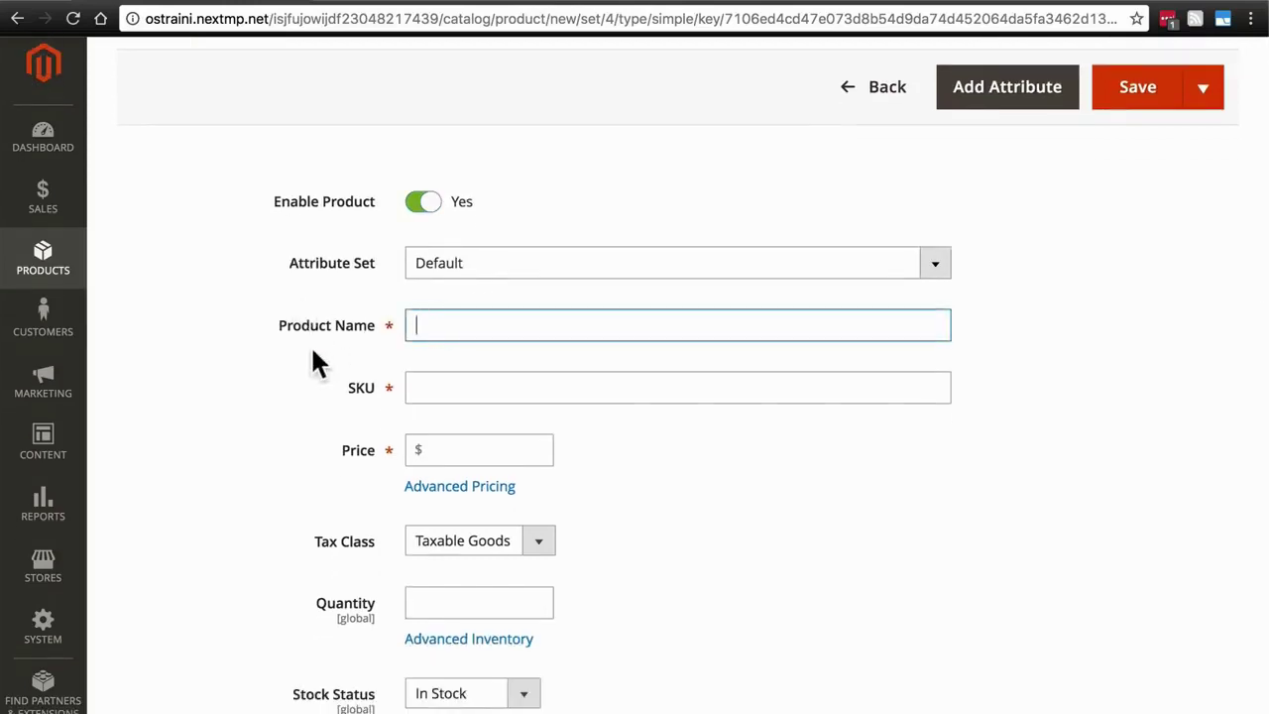
{"action": "type", "text": "Su"}
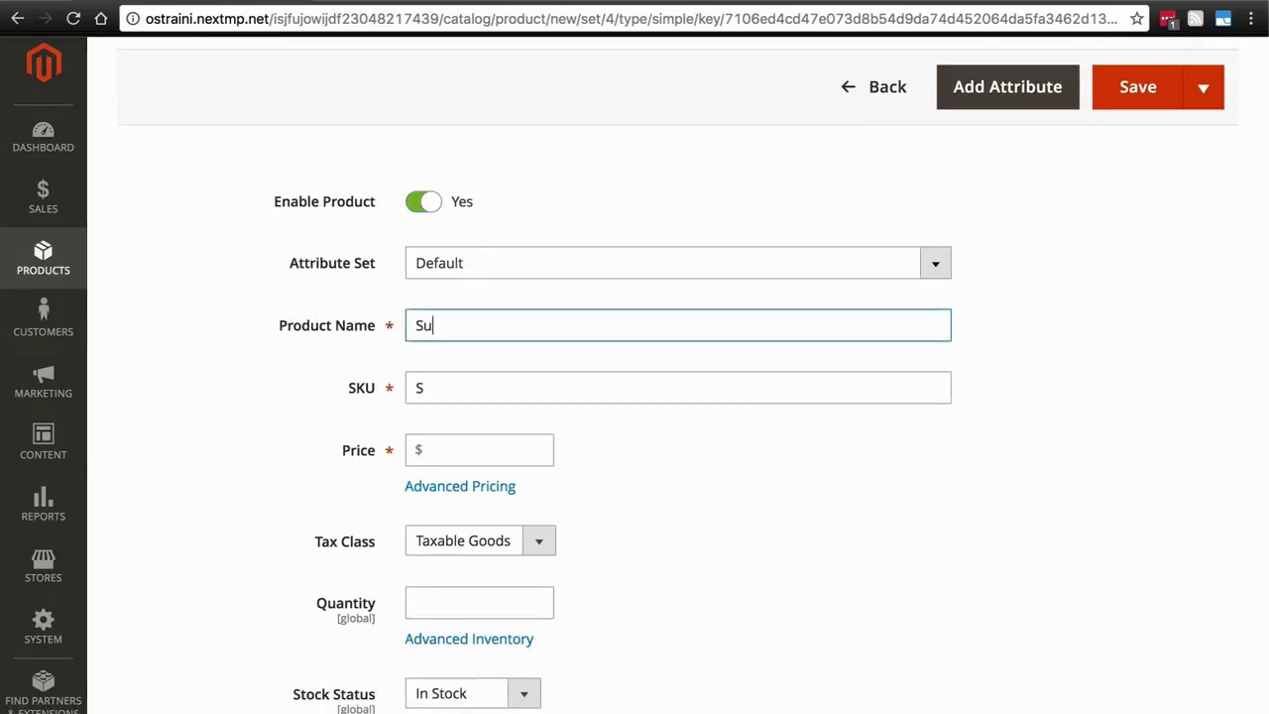
{"action": "type", "text": "nrise Mug"}
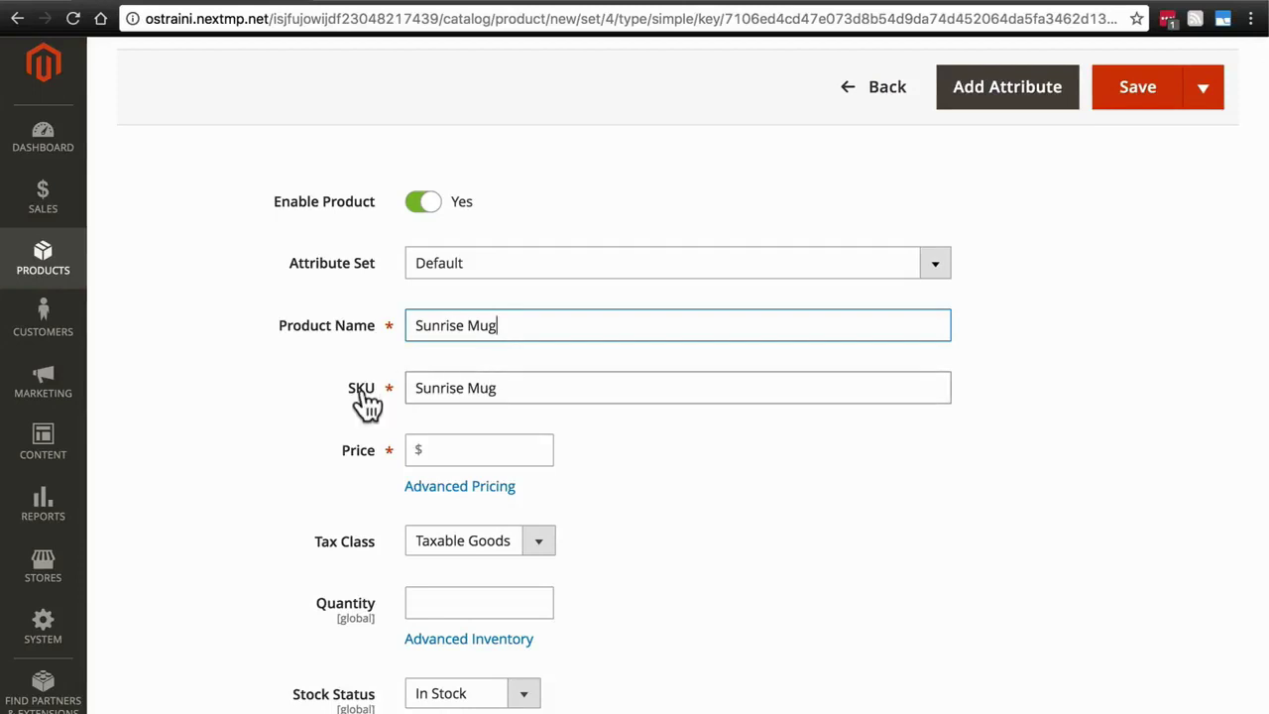
{"action": "left_click", "coordinate": [468, 388]}
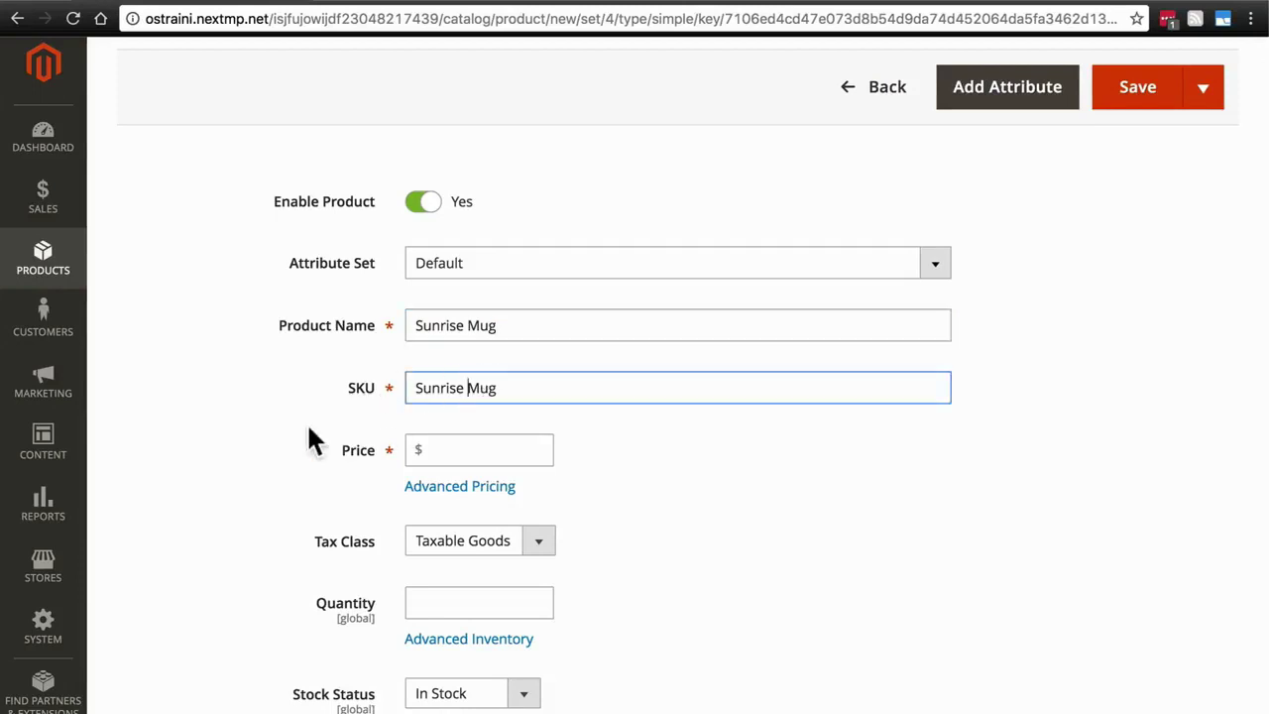
{"action": "key", "text": "BackSpace"}
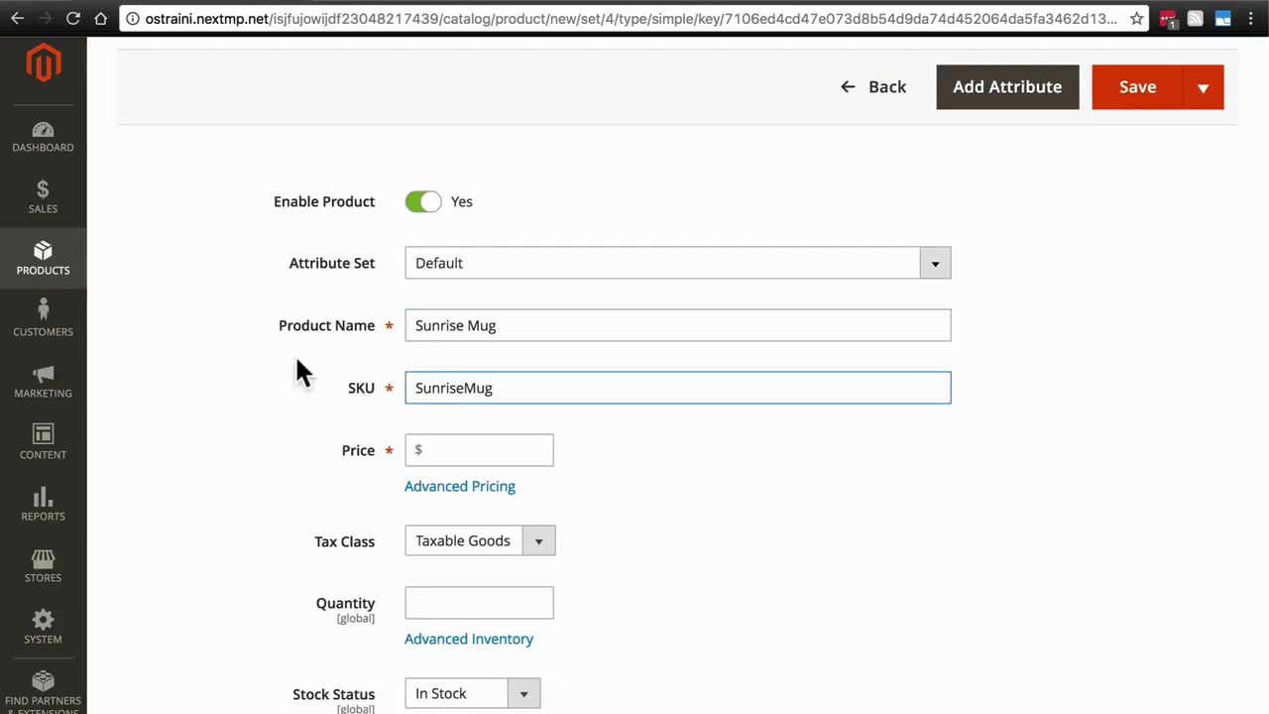
Step: Set the mug's price to $8.99 and its stock quantity to 300
{"action": "scroll", "coordinate": [296, 359], "scroll_direction": "down", "scroll_amount": 2}
{"action": "left_click", "coordinate": [473, 336]}
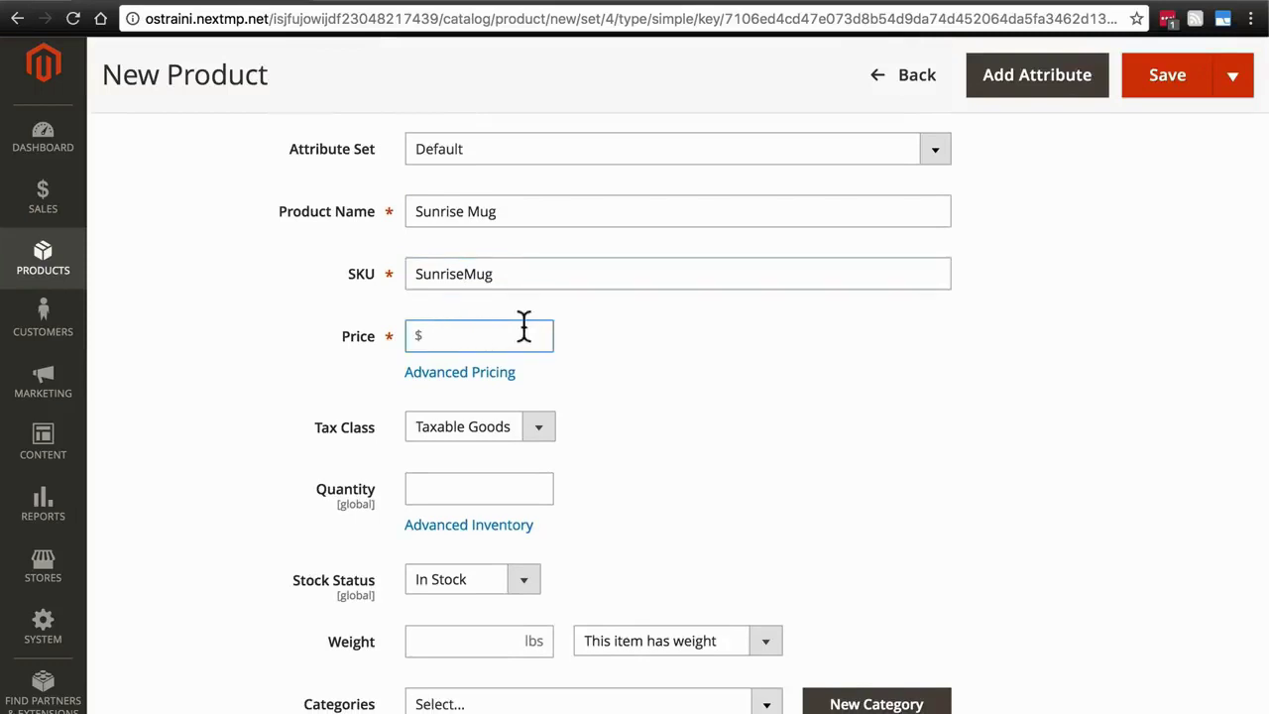
{"action": "type", "text": "8.99"}
{"action": "scroll", "coordinate": [734, 277], "scroll_direction": "down", "scroll_amount": 3}
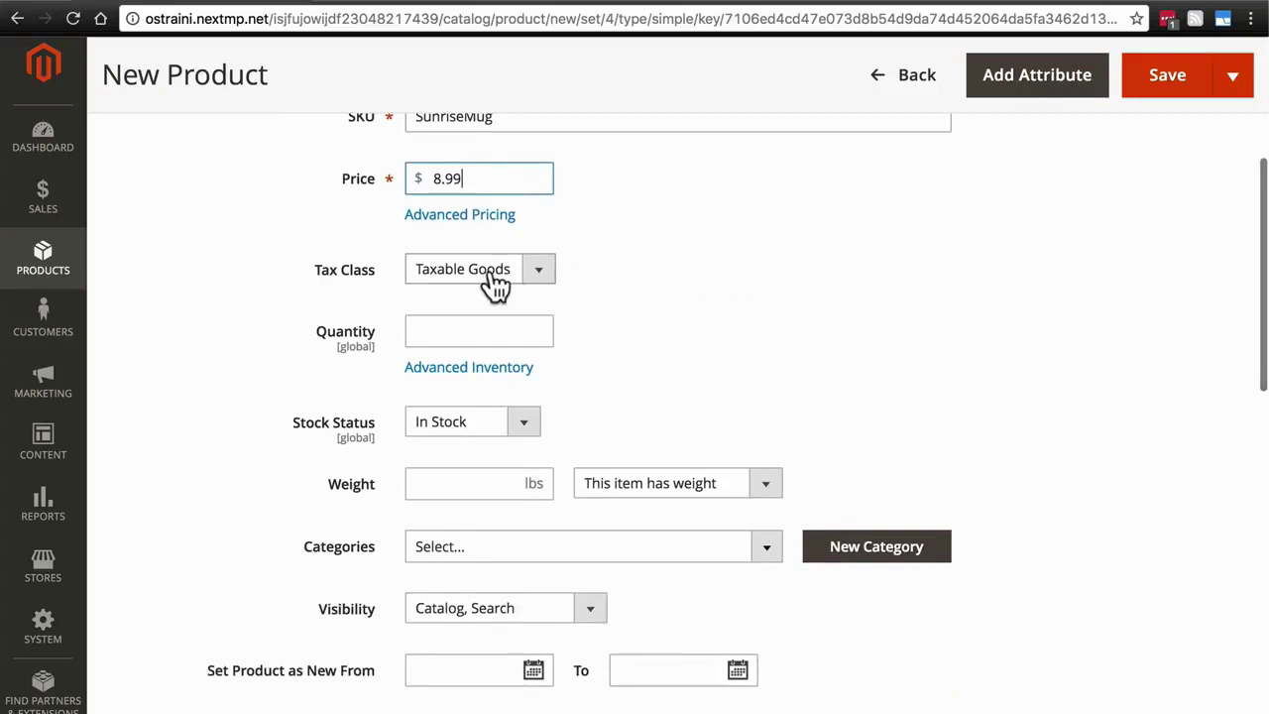
{"action": "left_click", "coordinate": [457, 331]}
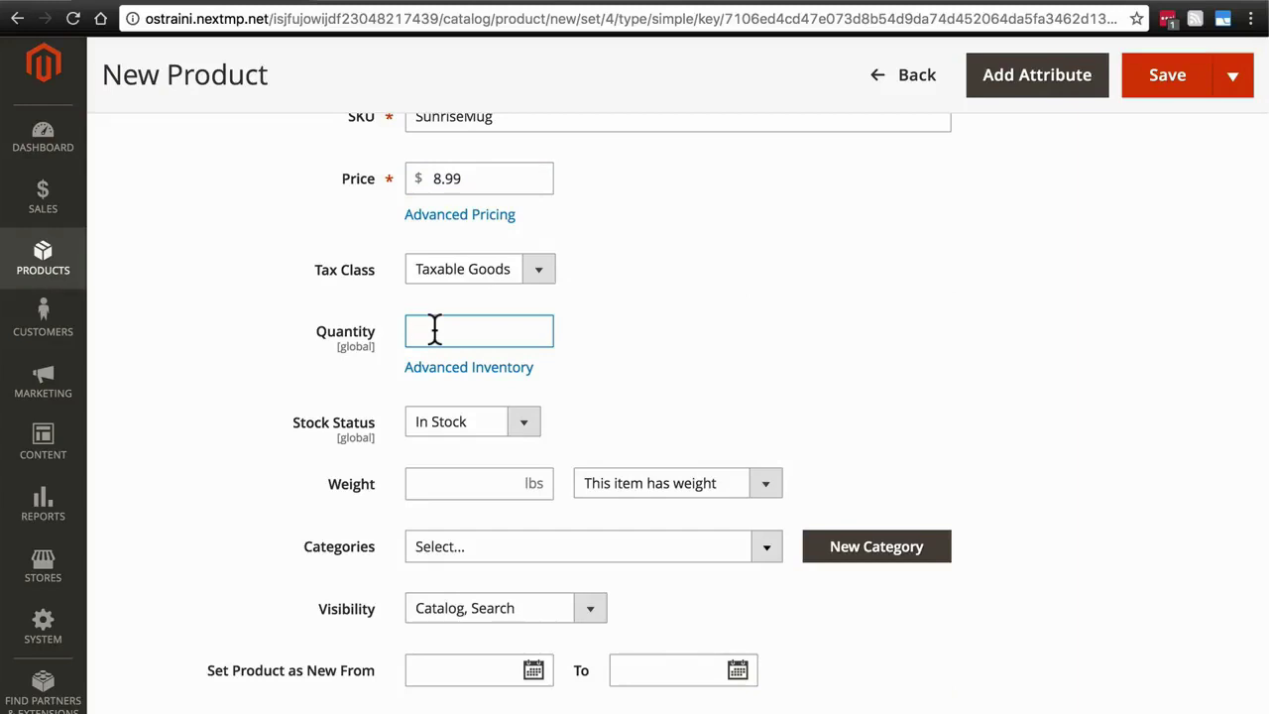
{"action": "type", "text": "300"}
Step: Set the product weight to 0.35 lbs with the option "This item has weight"
{"action": "left_click", "coordinate": [488, 483]}
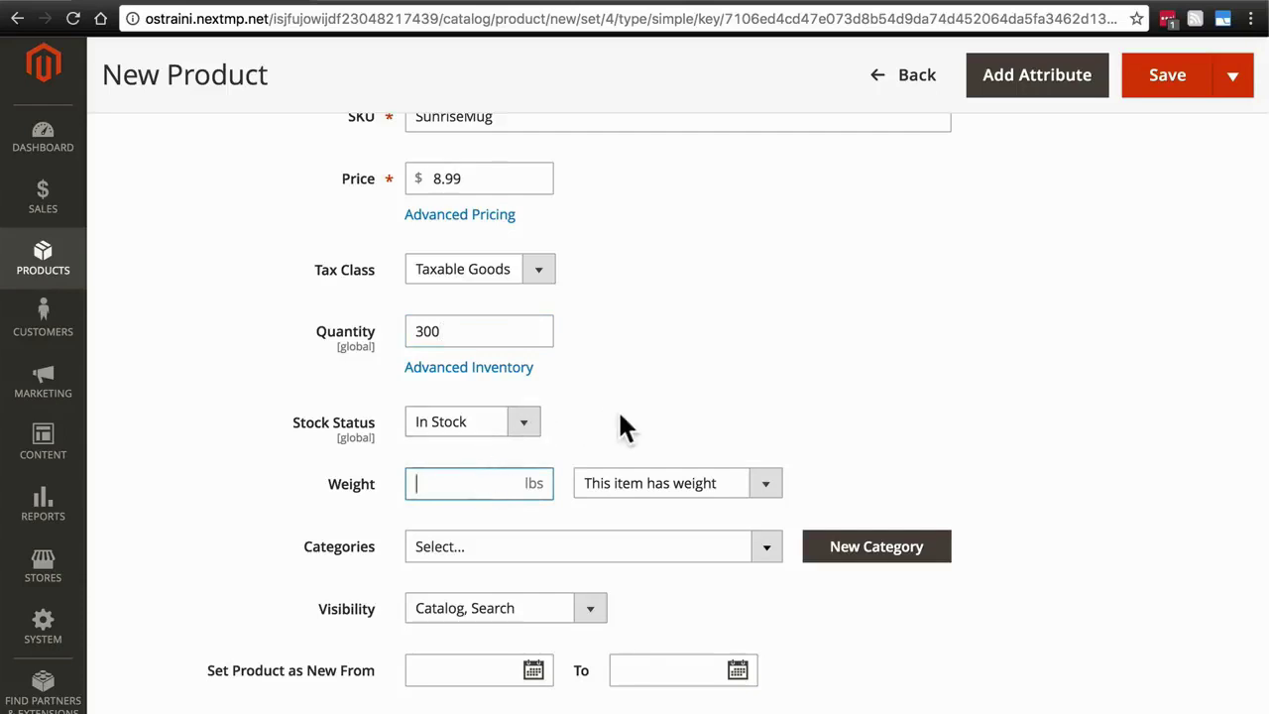
{"action": "type", "text": "0.35"}
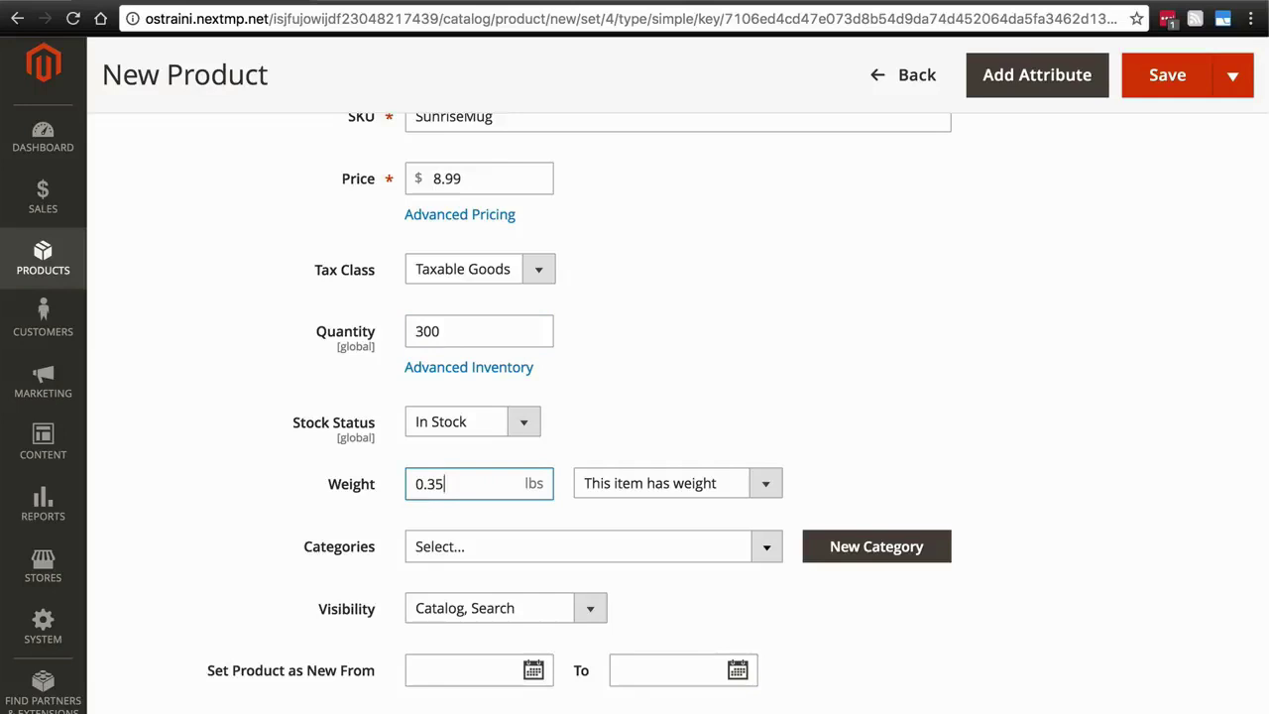
{"action": "scroll", "coordinate": [820, 364], "scroll_direction": "down", "scroll_amount": 1}
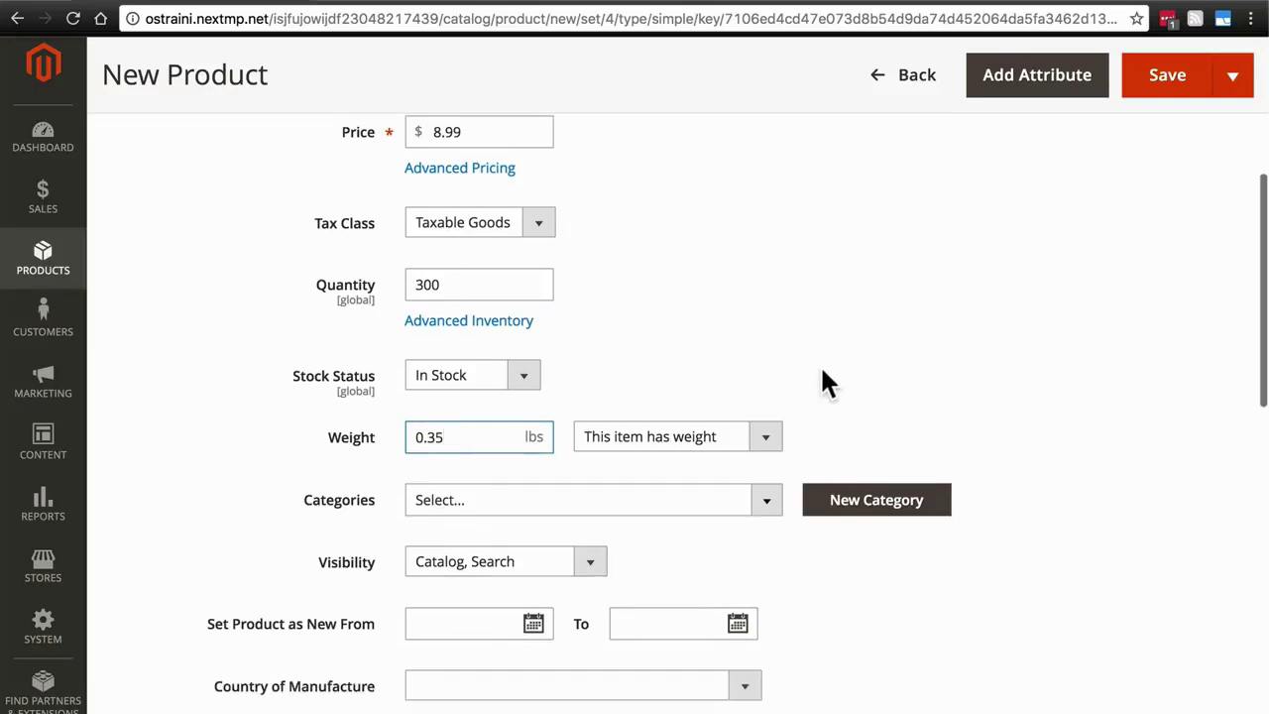
{"action": "left_click", "coordinate": [766, 436]}
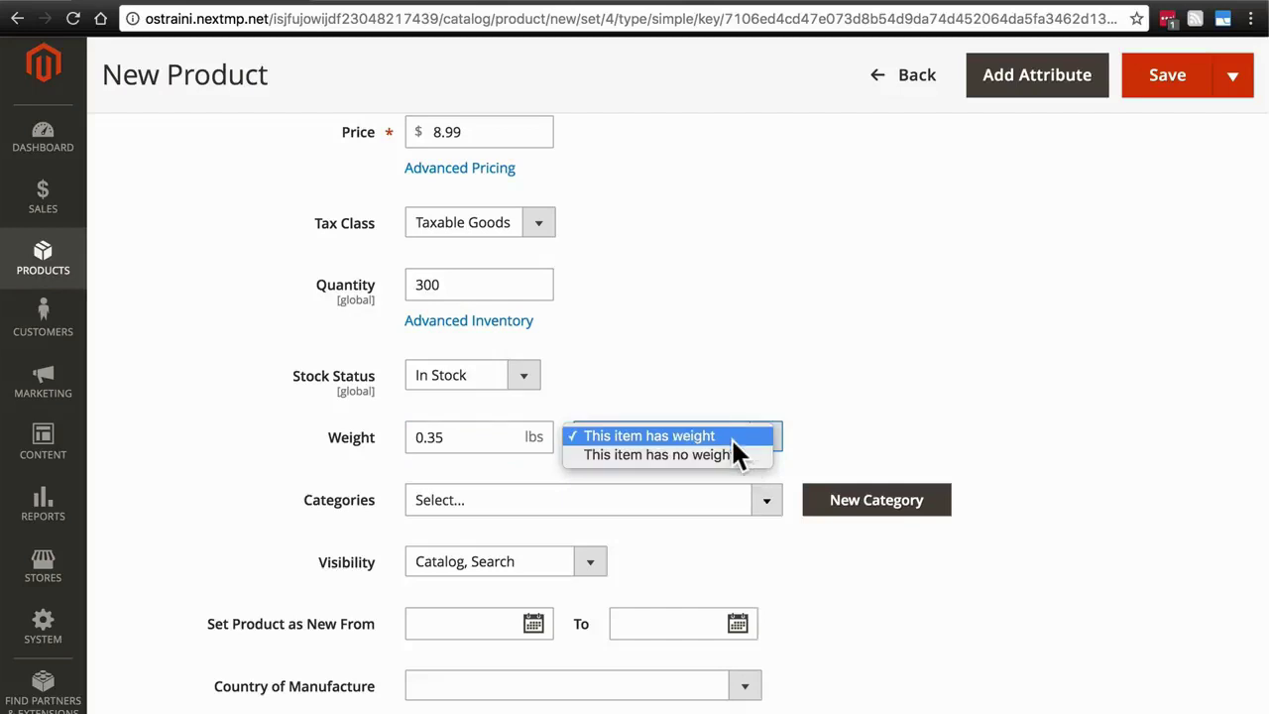
{"action": "left_click", "coordinate": [733, 439]}
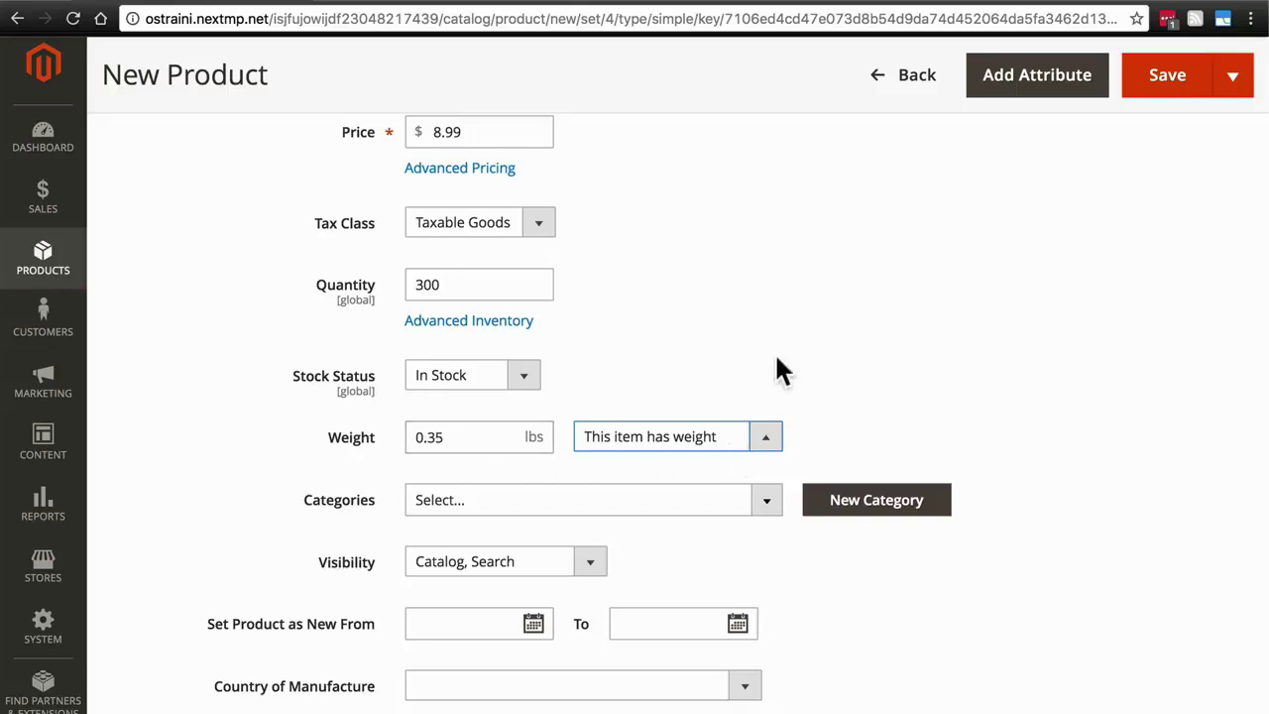
Step: Choose "Catalog, Search" as the product's visibility
{"action": "scroll", "coordinate": [850, 355], "scroll_direction": "down", "scroll_amount": 2}
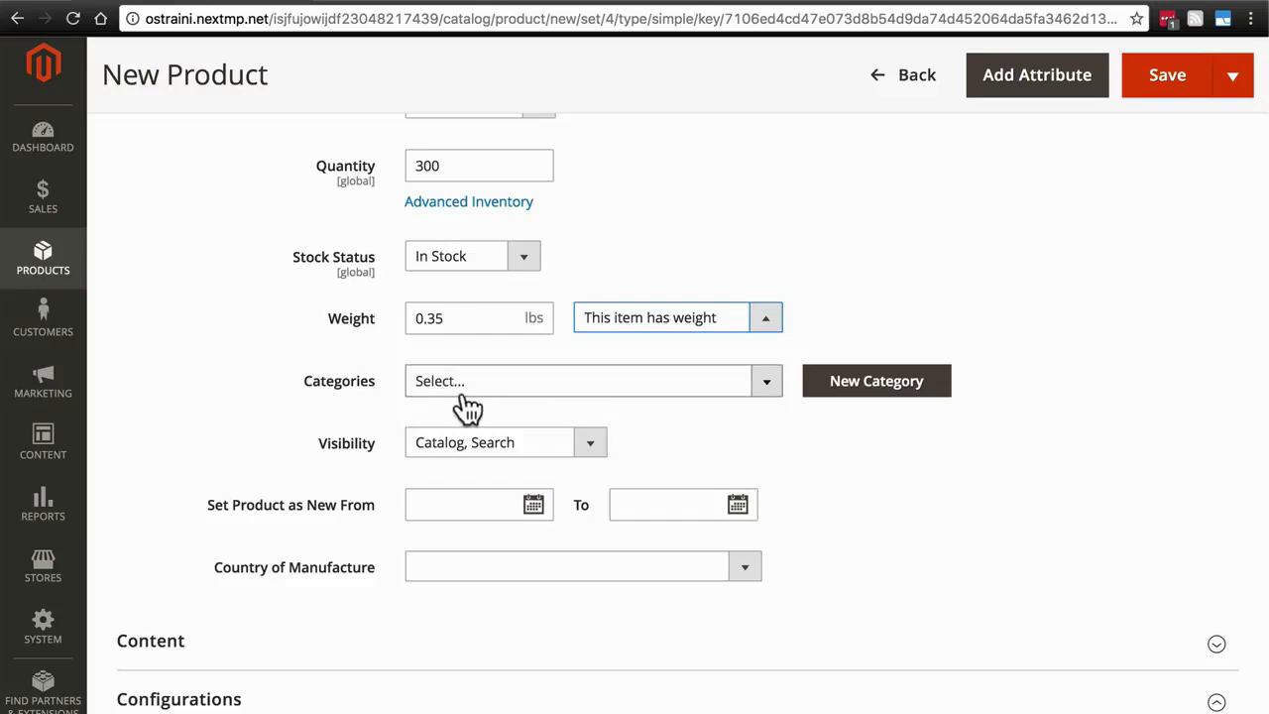
{"action": "scroll", "coordinate": [322, 410], "scroll_direction": "down", "scroll_amount": 2}
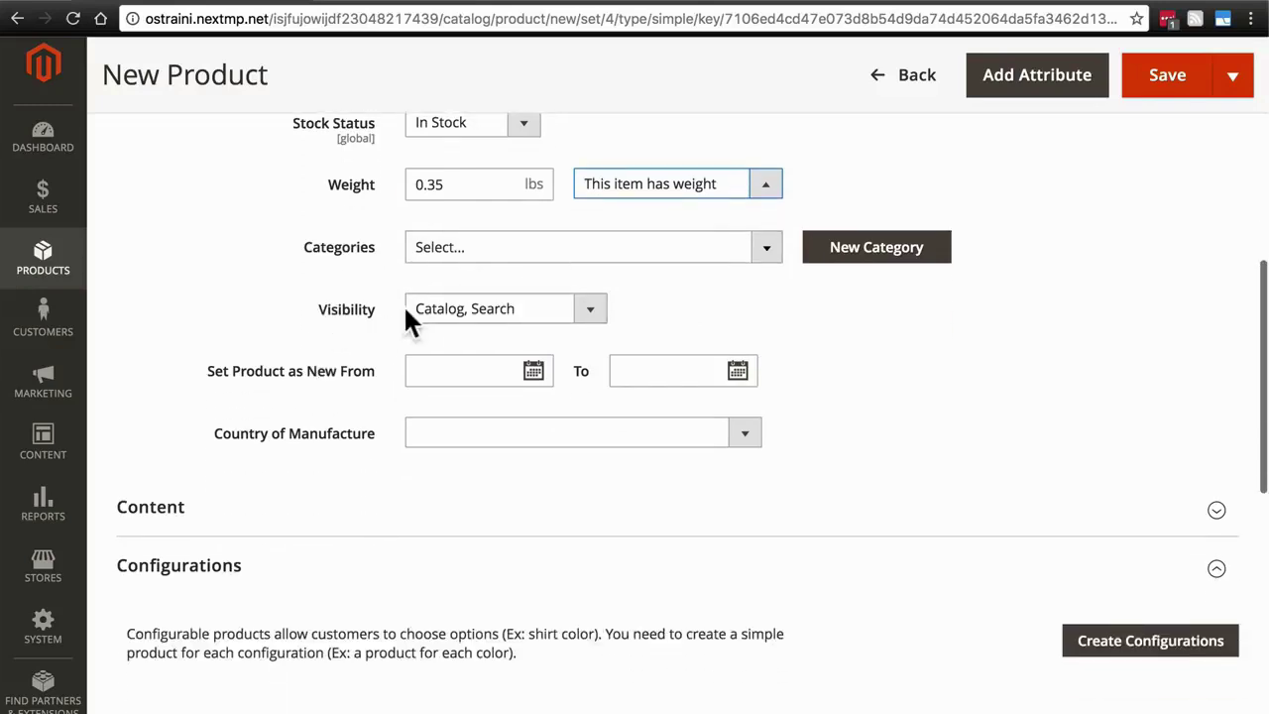
{"action": "left_click", "coordinate": [592, 310]}
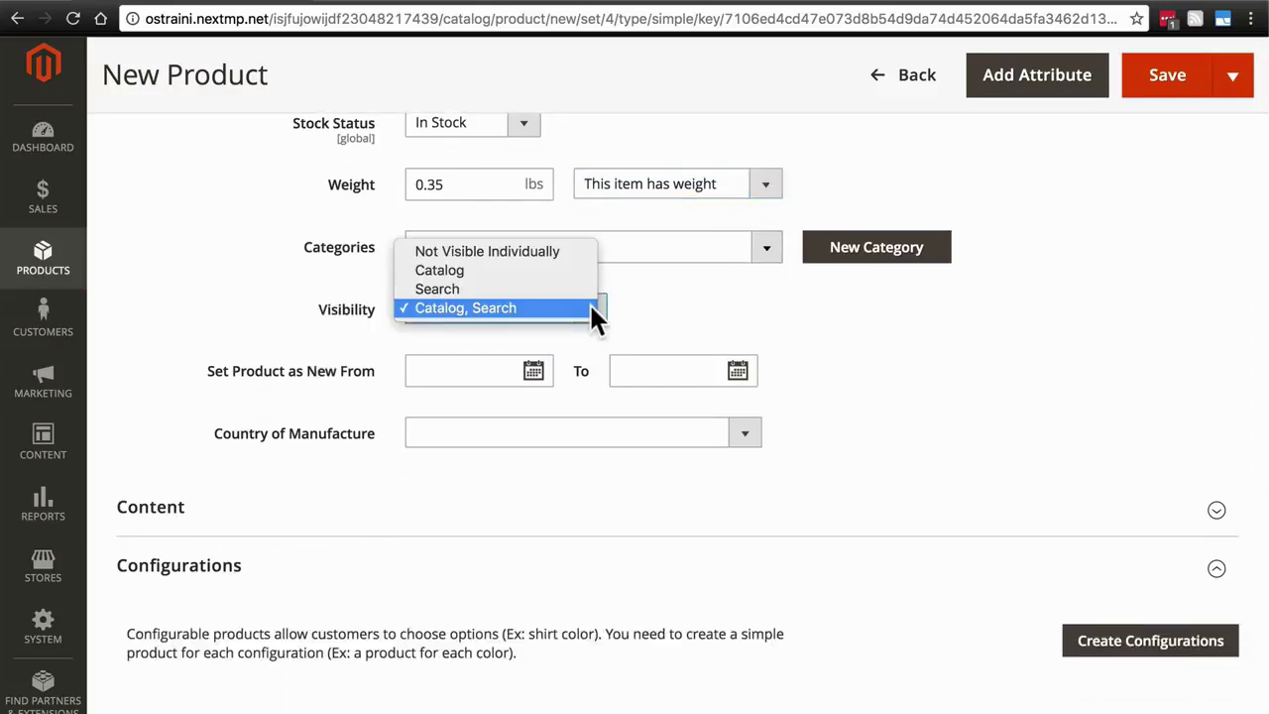
{"action": "left_click", "coordinate": [463, 306]}
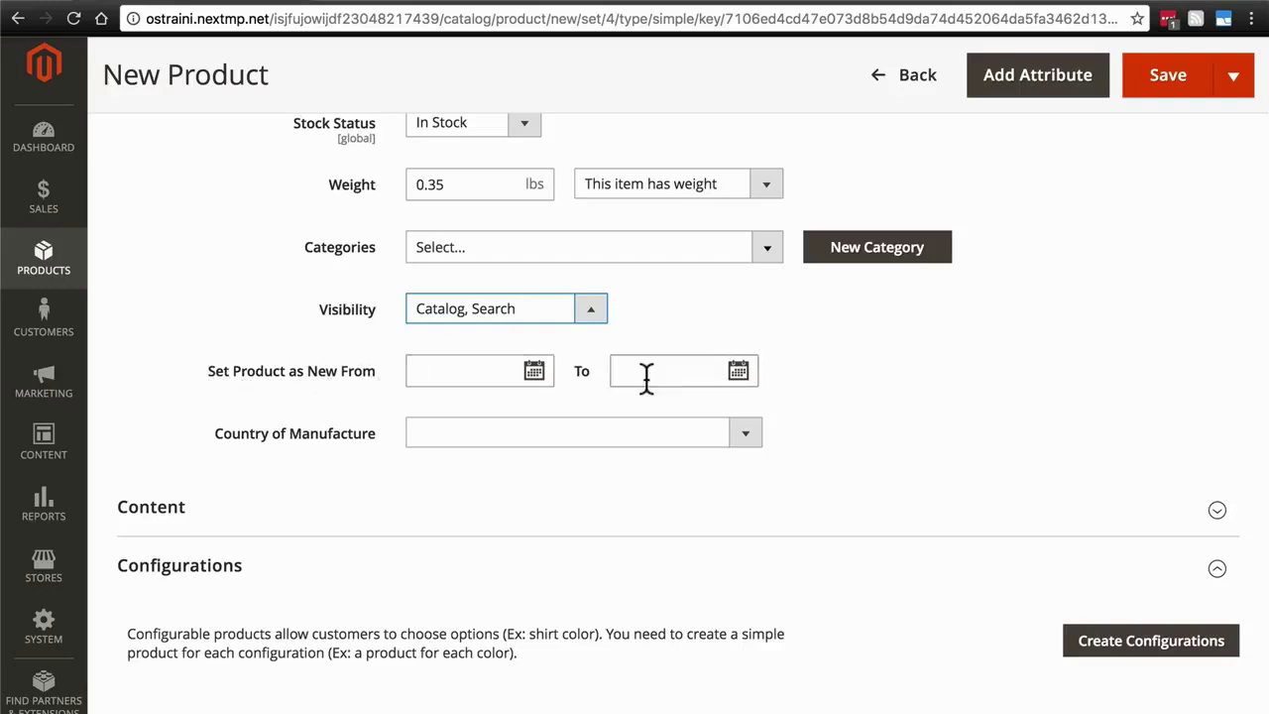
Step: Set the product as new from 11/28/2016 to 12/28/2016
{"action": "left_click", "coordinate": [499, 374]}
{"action": "left_click", "coordinate": [533, 372]}
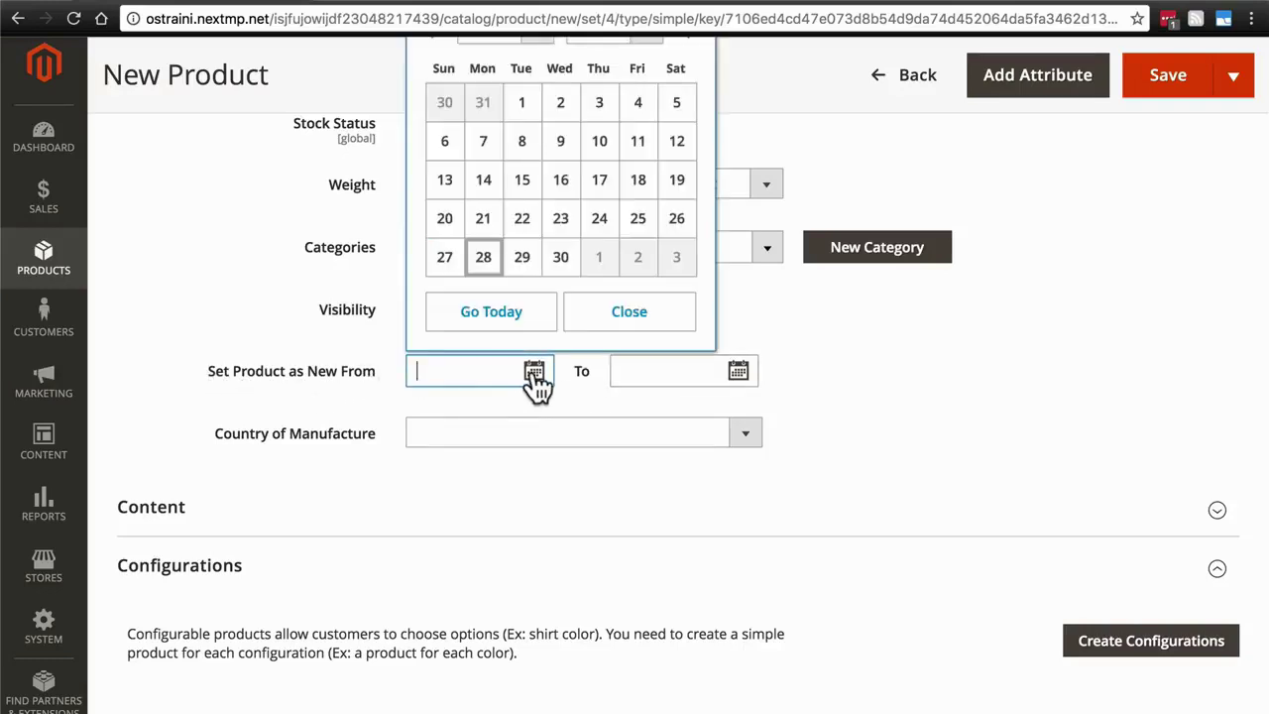
{"action": "left_click", "coordinate": [482, 267]}
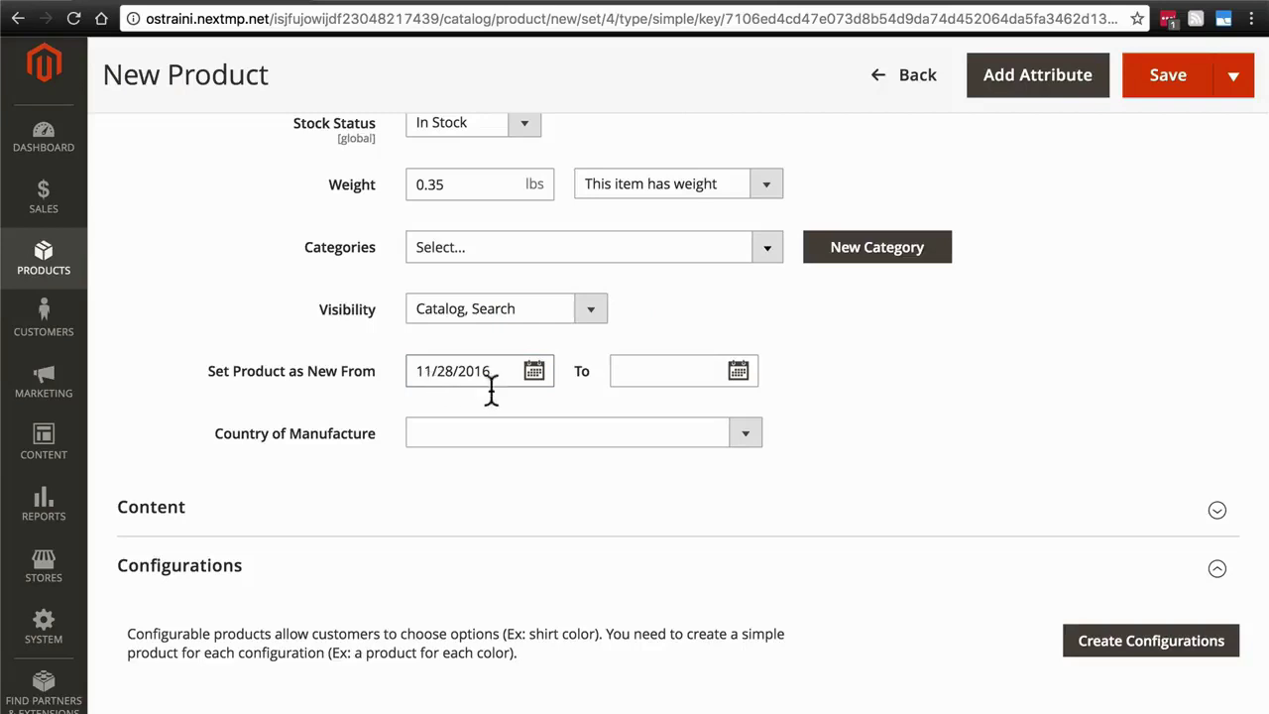
{"action": "left_click", "coordinate": [738, 375]}
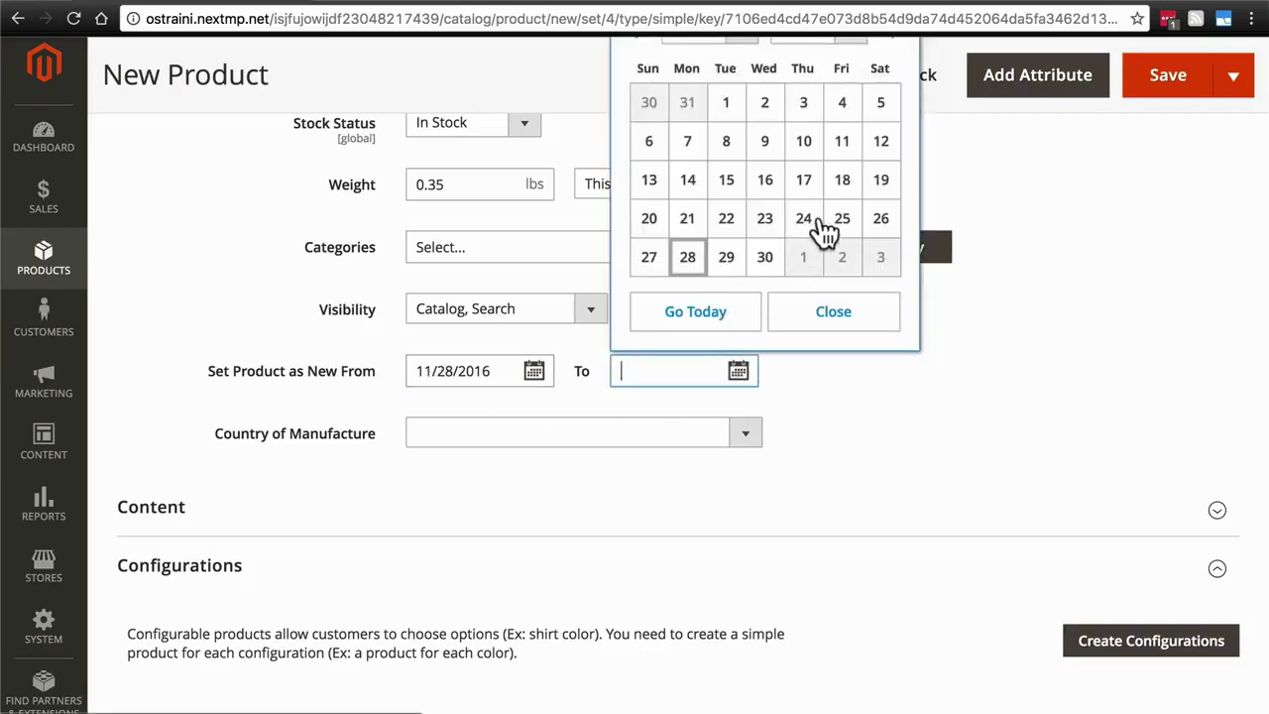
{"action": "scroll", "coordinate": [823, 227], "scroll_direction": "up", "scroll_amount": 2}
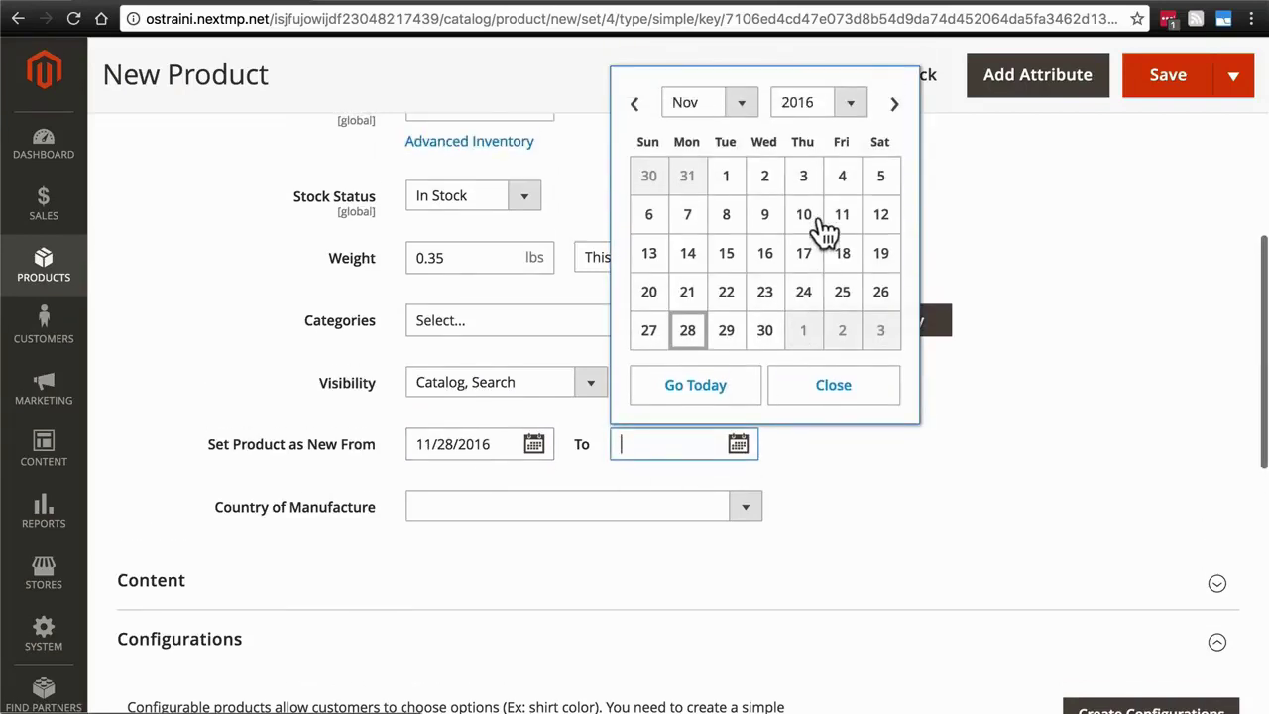
{"action": "left_click", "coordinate": [895, 106]}
{"action": "left_click", "coordinate": [766, 332]}
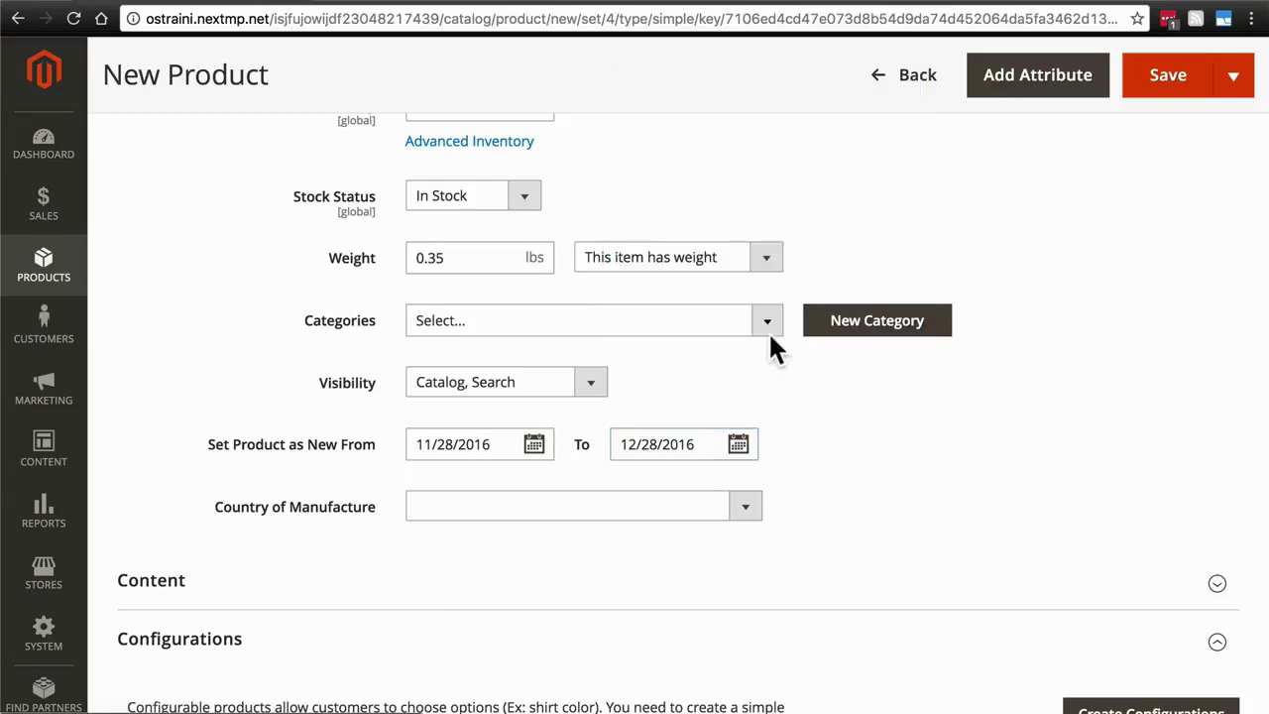
Step: Set the product's country of manufacture to United States
{"action": "scroll", "coordinate": [878, 366], "scroll_direction": "down", "scroll_amount": 2}
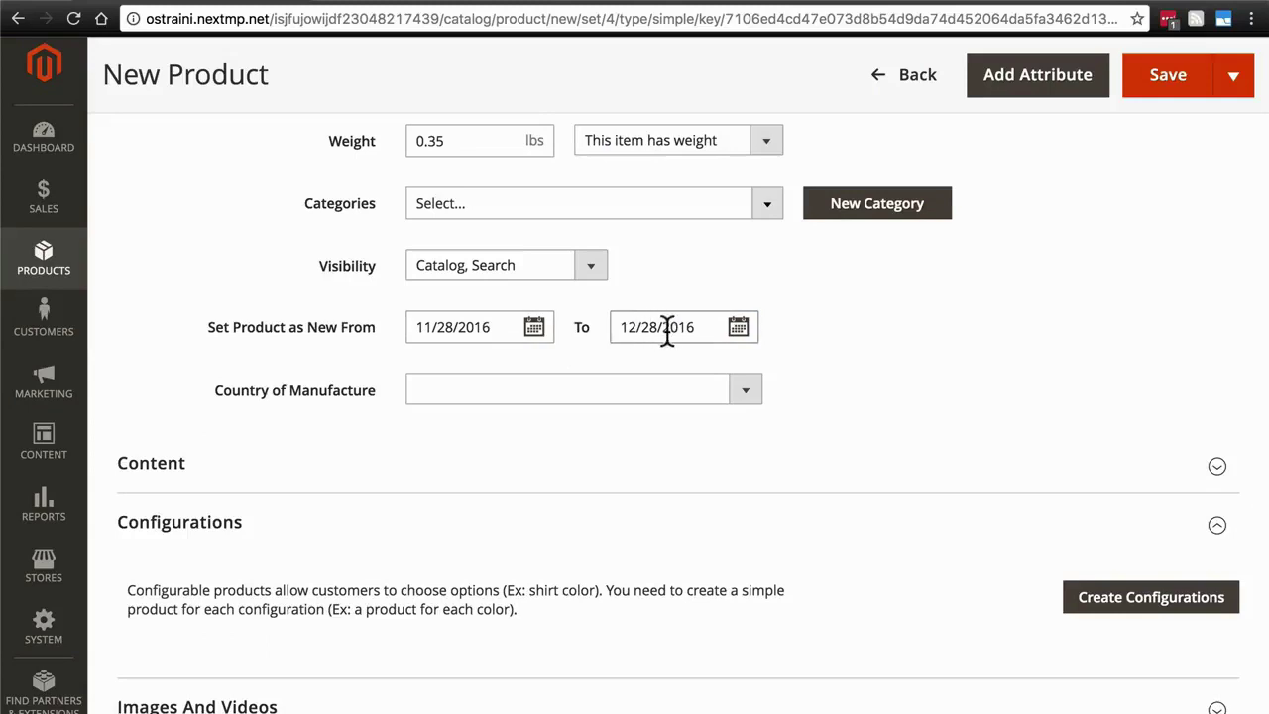
{"action": "left_click", "coordinate": [744, 388]}
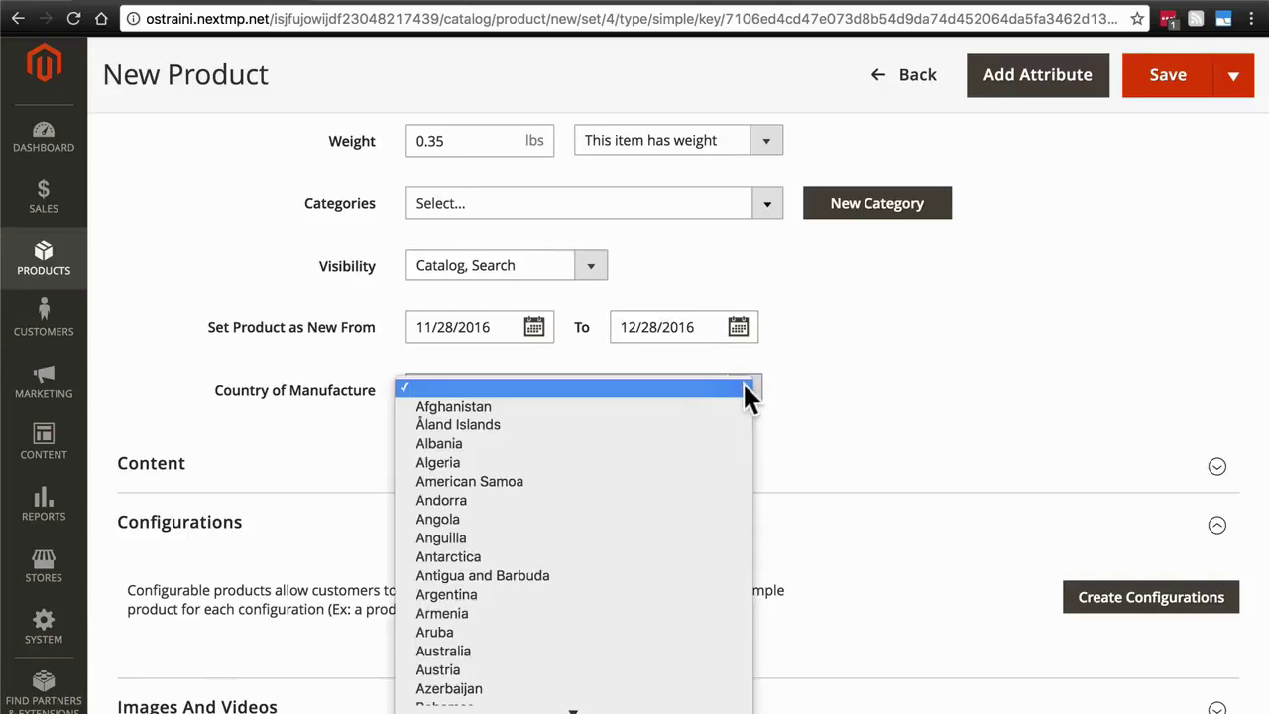
{"action": "scroll", "coordinate": [682, 440], "scroll_direction": "down", "scroll_amount": 20}
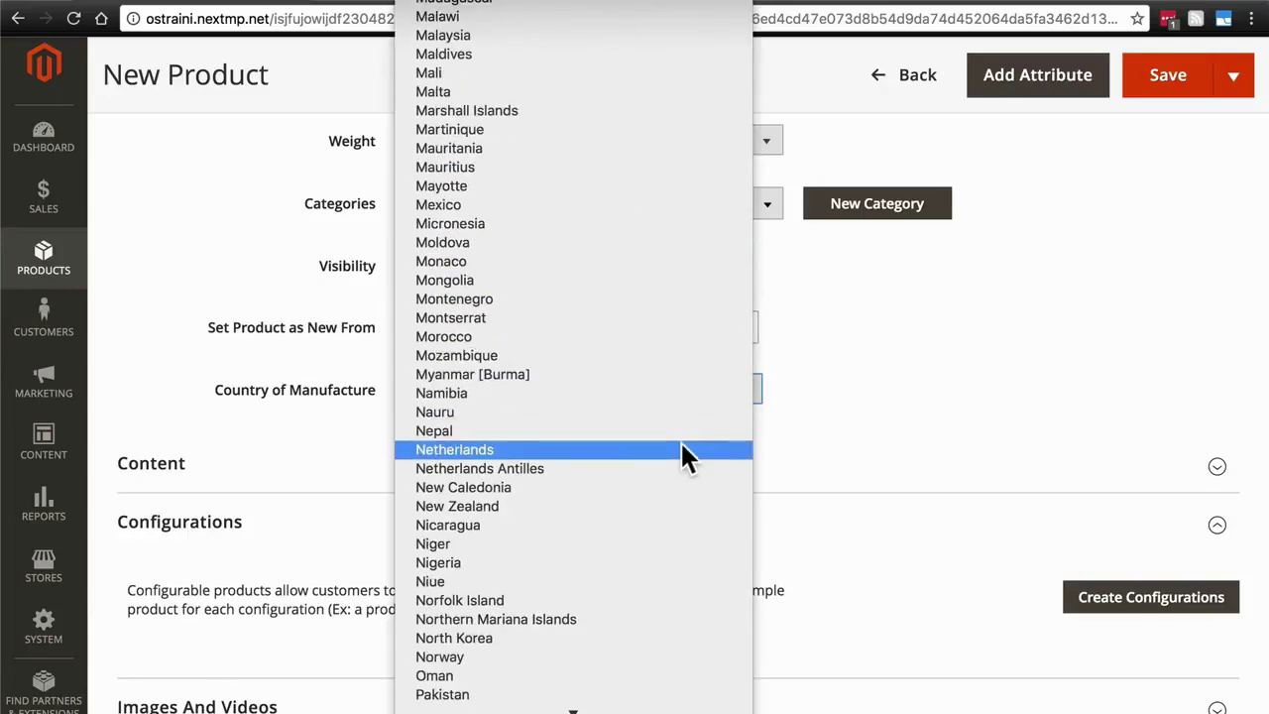
{"action": "scroll", "coordinate": [680, 440], "scroll_direction": "down", "scroll_amount": 7}
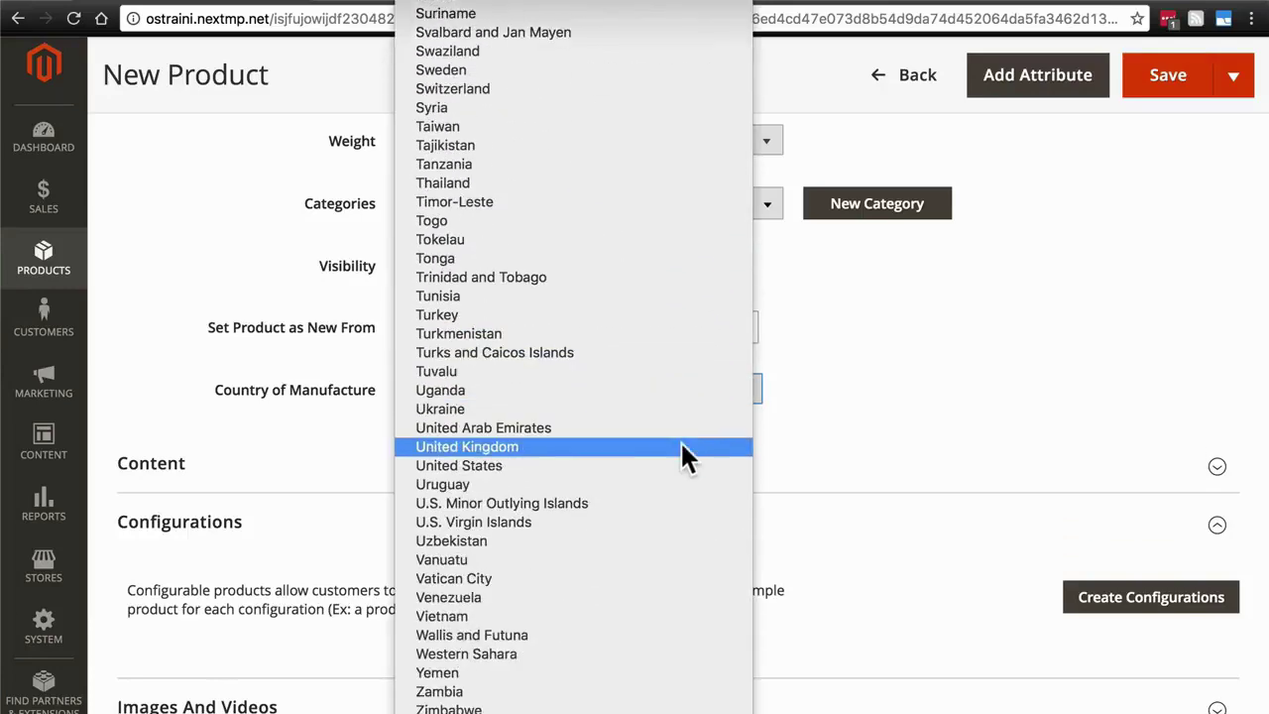
{"action": "left_click", "coordinate": [542, 464]}
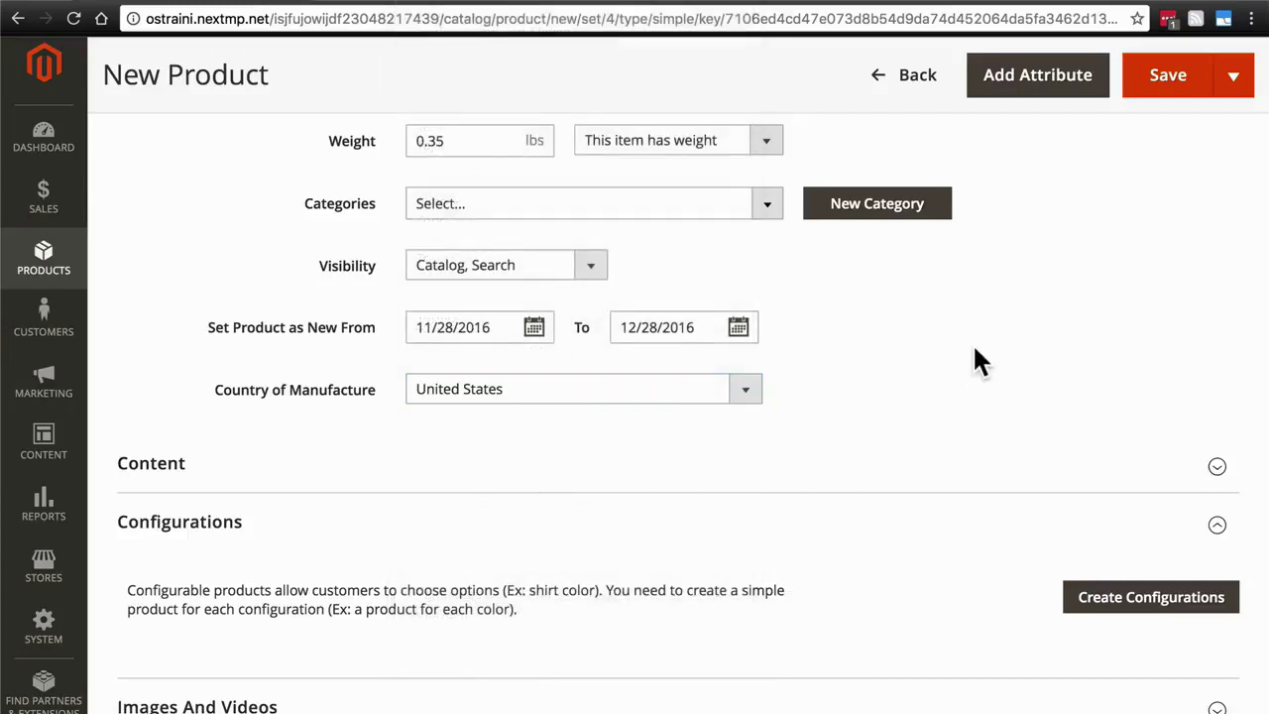
{"action": "scroll", "coordinate": [973, 348], "scroll_direction": "down", "scroll_amount": 3}
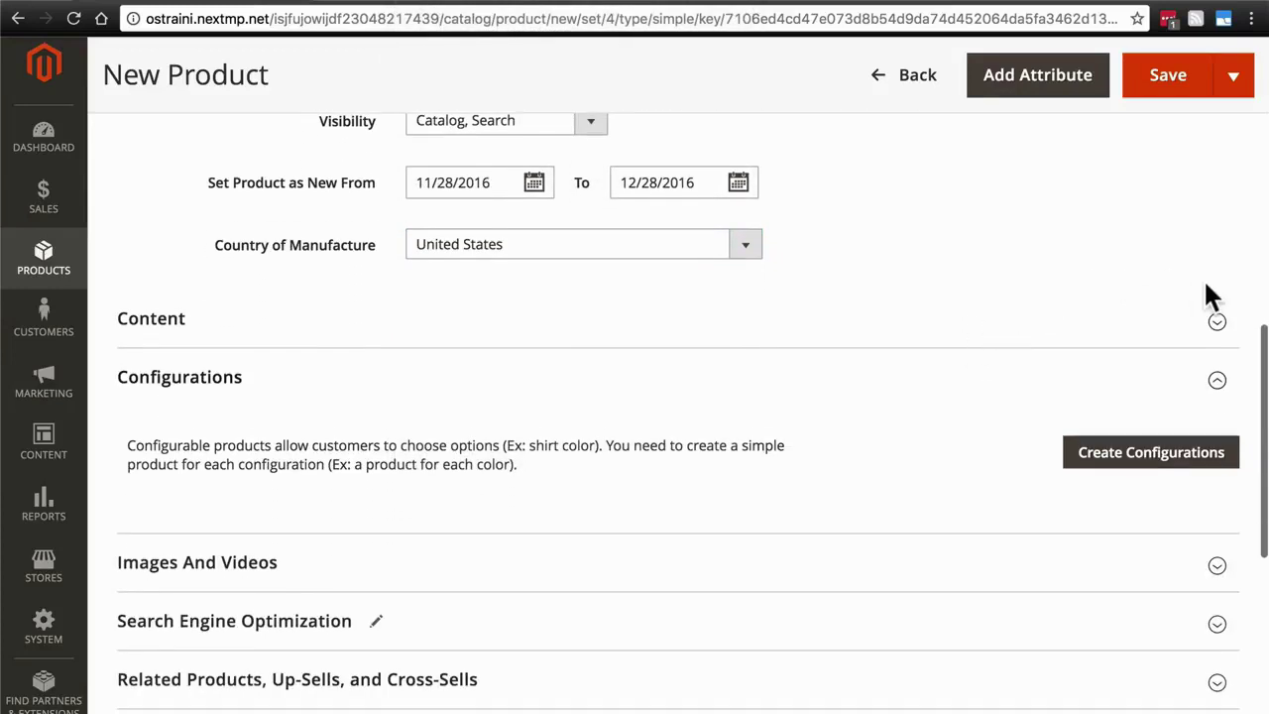
Step: Write the product description: the Sunrise Mug is a great start to the day, holds one measured cup of coffee, is brightly colored and made of ceramic
{"action": "left_click", "coordinate": [1218, 321]}
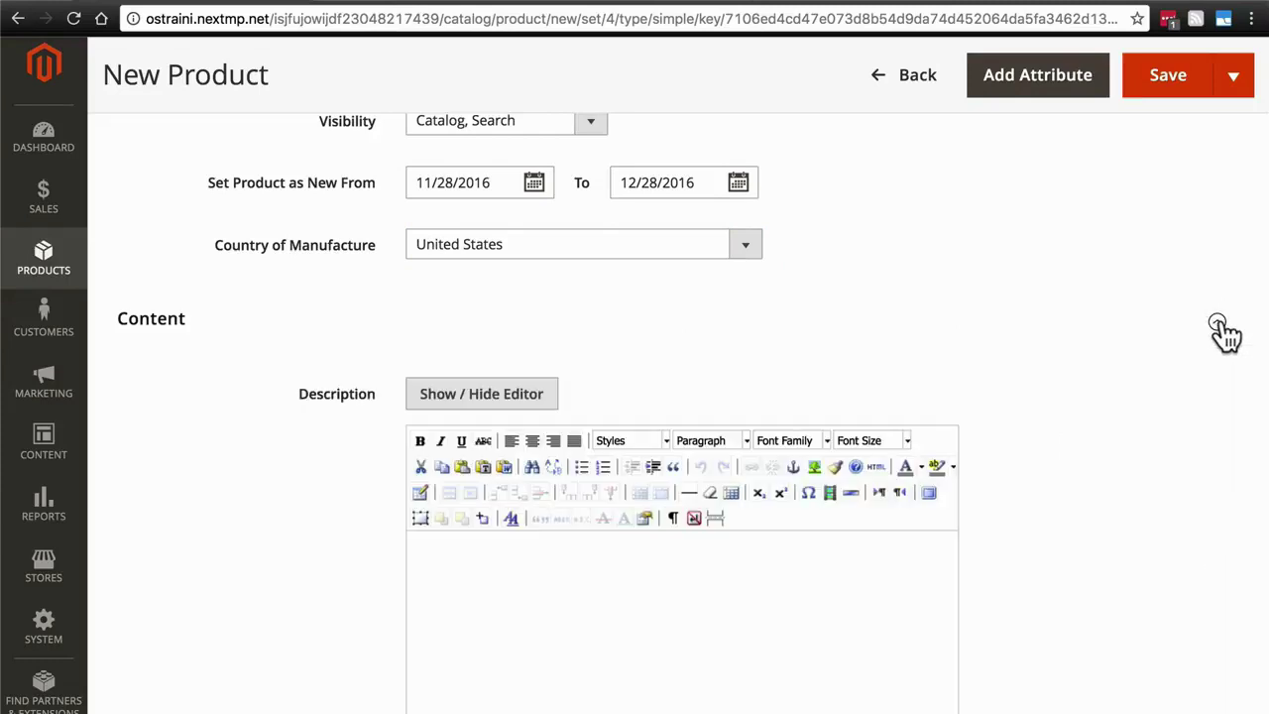
{"action": "scroll", "coordinate": [1003, 260], "scroll_direction": "down", "scroll_amount": 4}
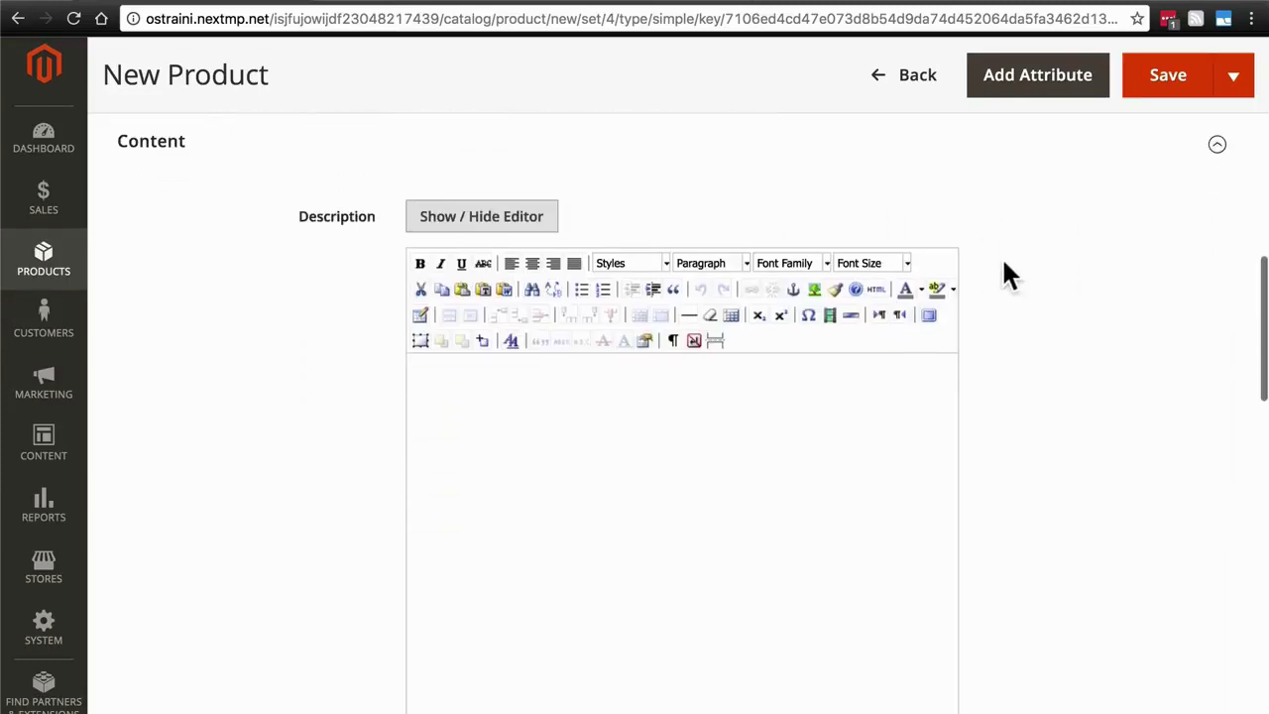
{"action": "scroll", "coordinate": [343, 264], "scroll_direction": "down", "scroll_amount": 10}
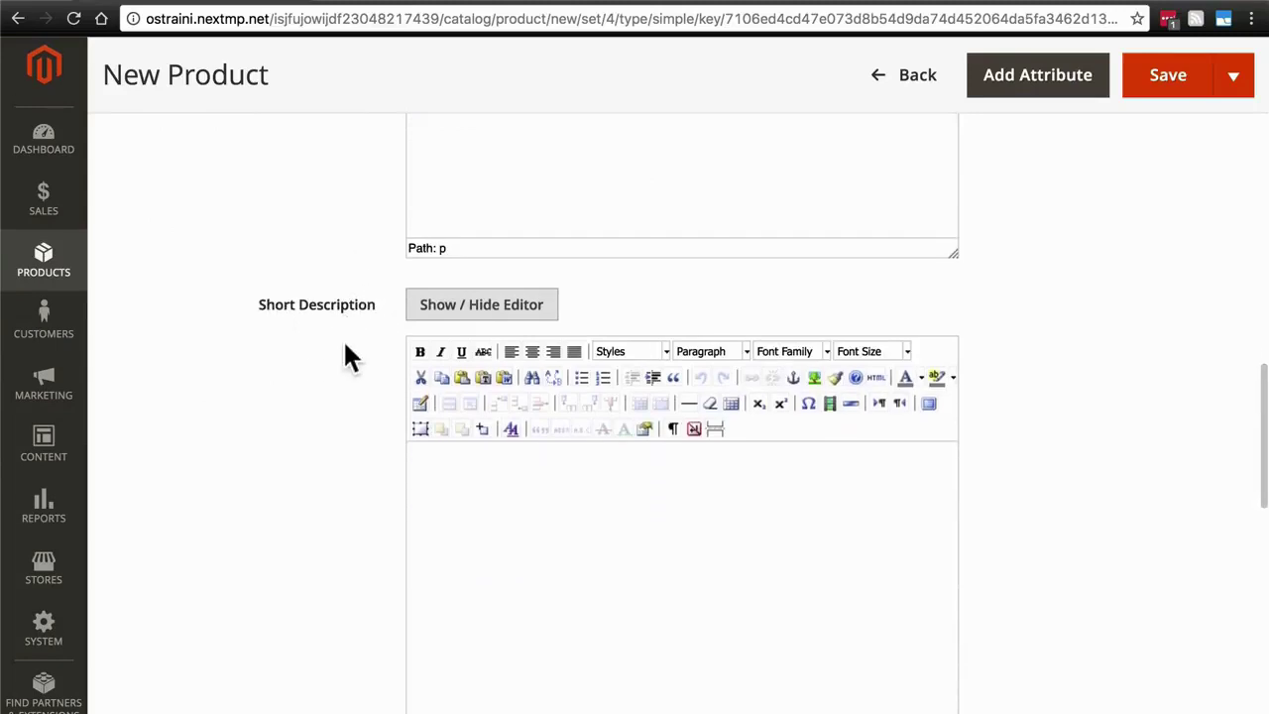
{"action": "scroll", "coordinate": [345, 347], "scroll_direction": "up", "scroll_amount": 6}
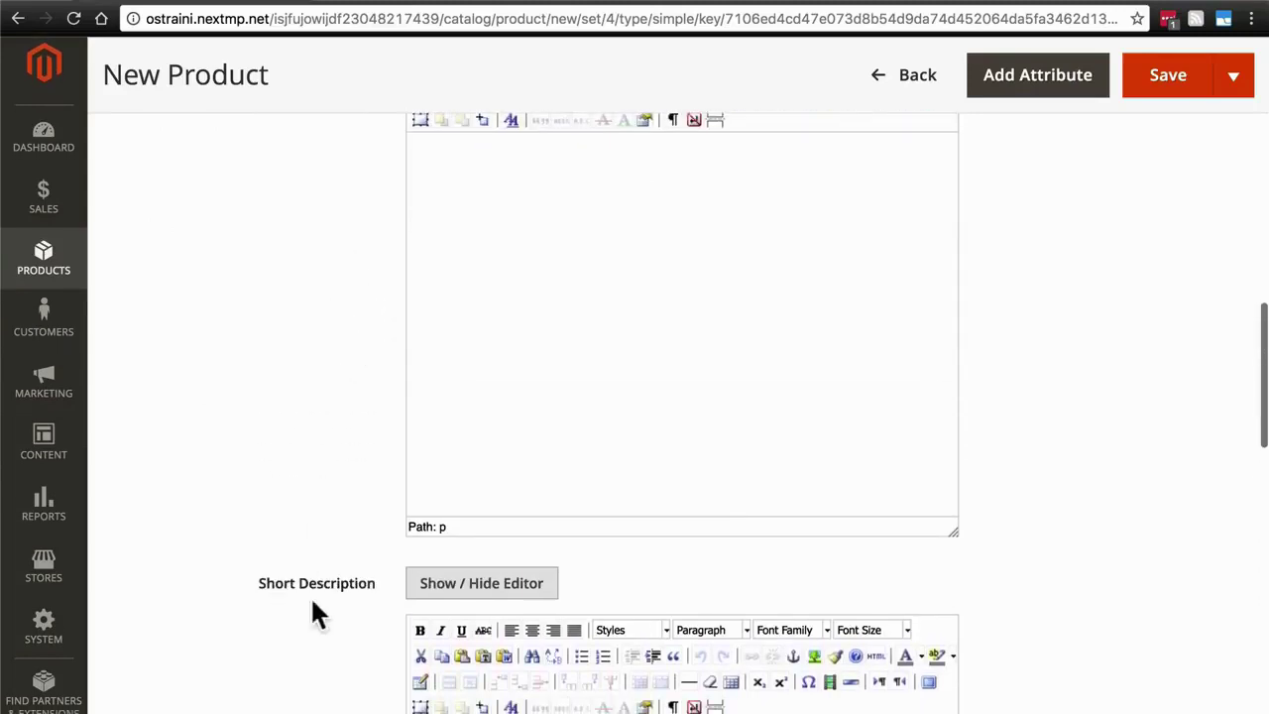
{"action": "scroll", "coordinate": [320, 680], "scroll_direction": "up", "scroll_amount": 2}
{"action": "scroll", "coordinate": [327, 664], "scroll_direction": "up", "scroll_amount": 4}
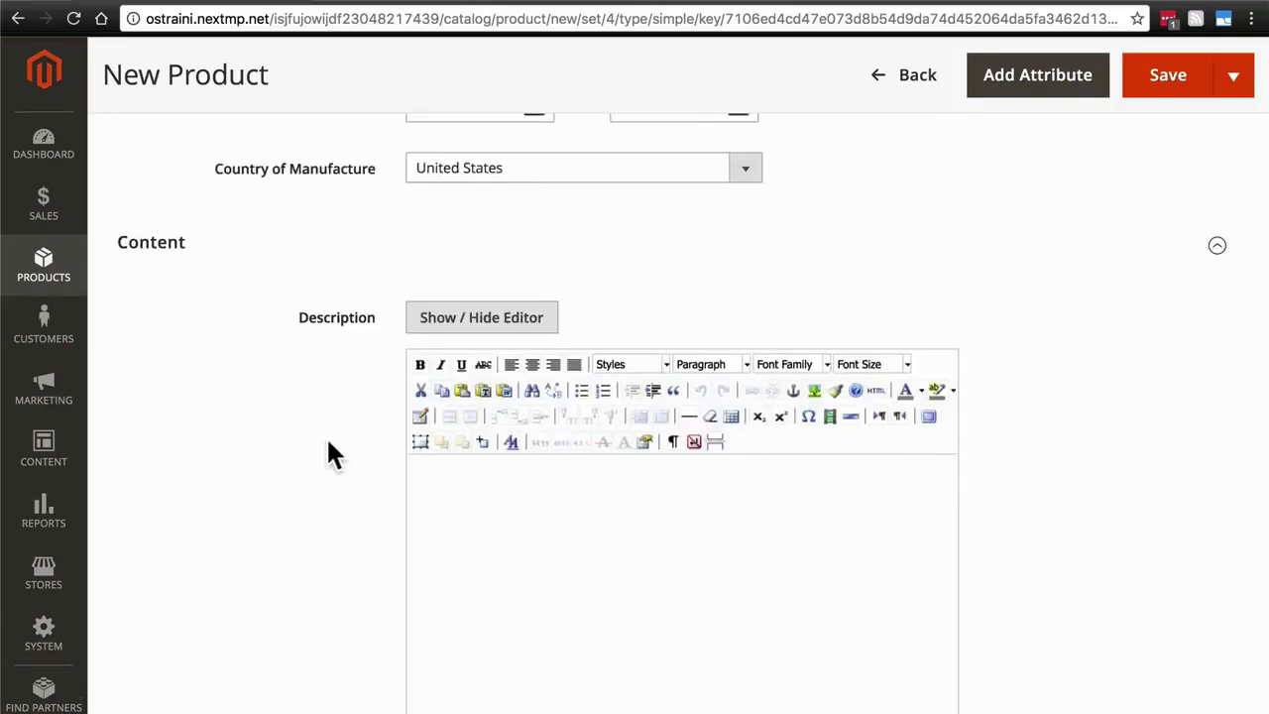
{"action": "scroll", "coordinate": [326, 436], "scroll_direction": "down", "scroll_amount": 6}
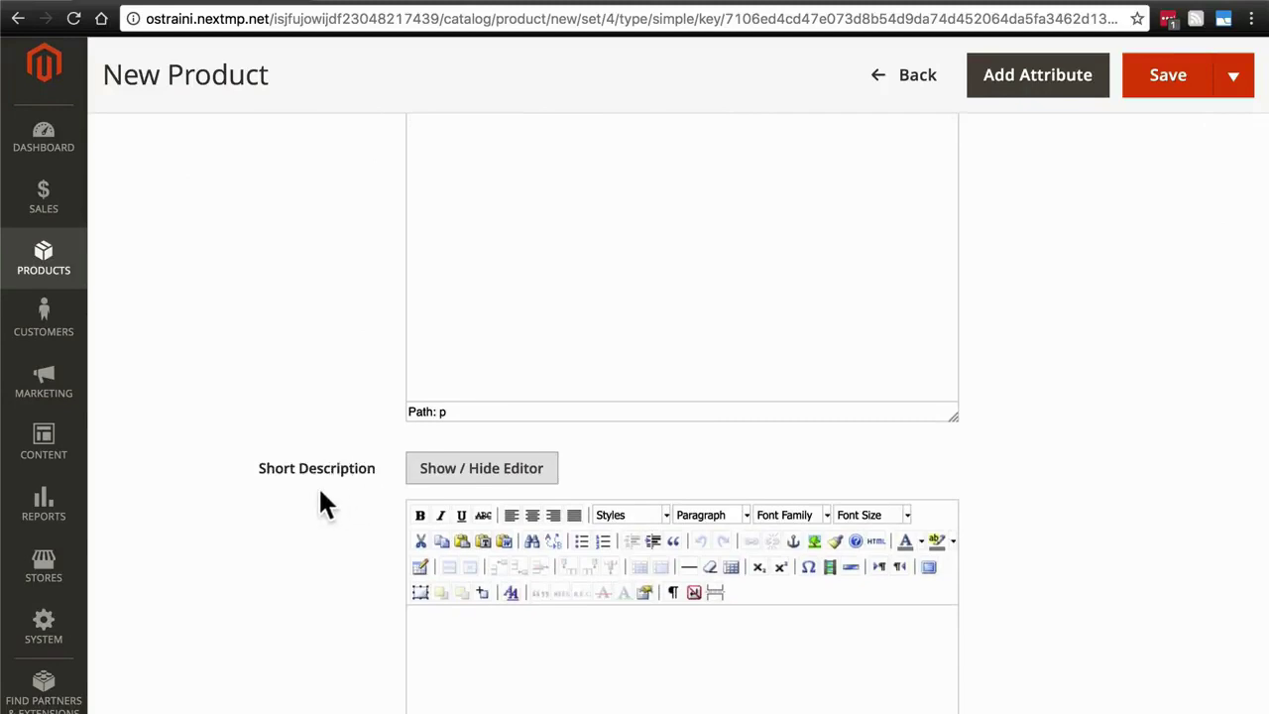
{"action": "scroll", "coordinate": [320, 492], "scroll_direction": "up", "scroll_amount": 1}
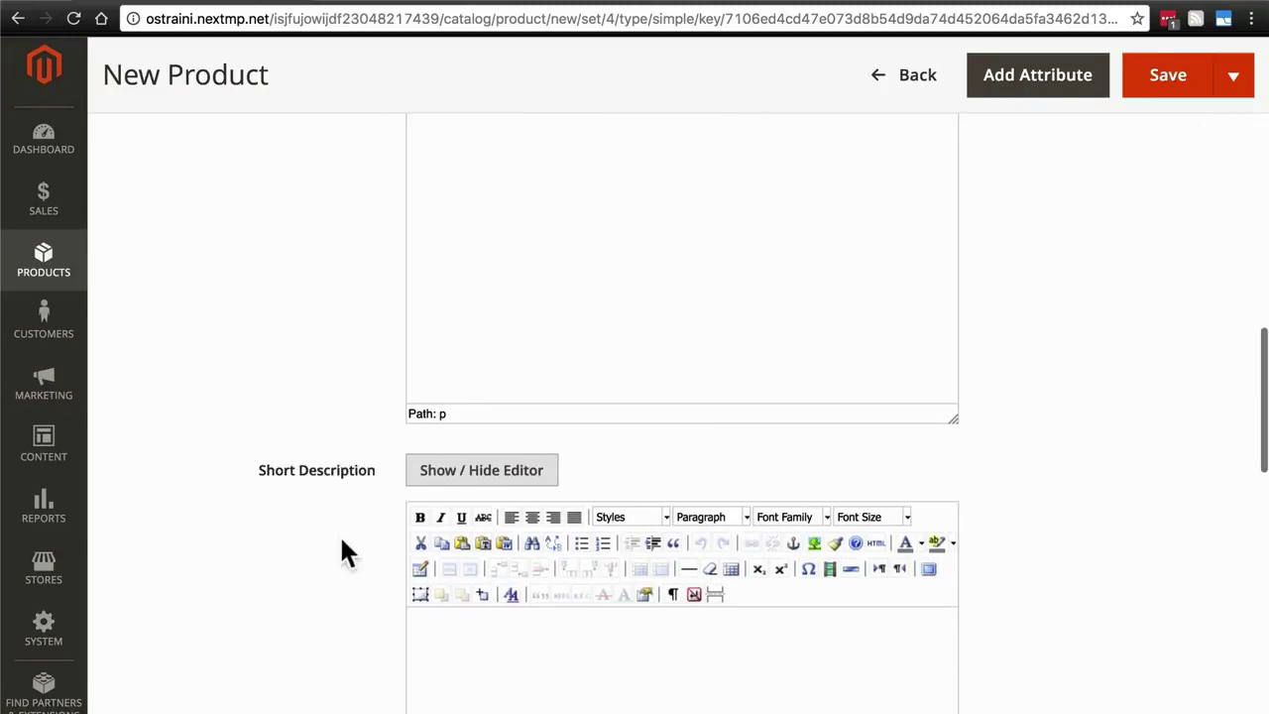
{"action": "scroll", "coordinate": [347, 555], "scroll_direction": "up", "scroll_amount": 5}
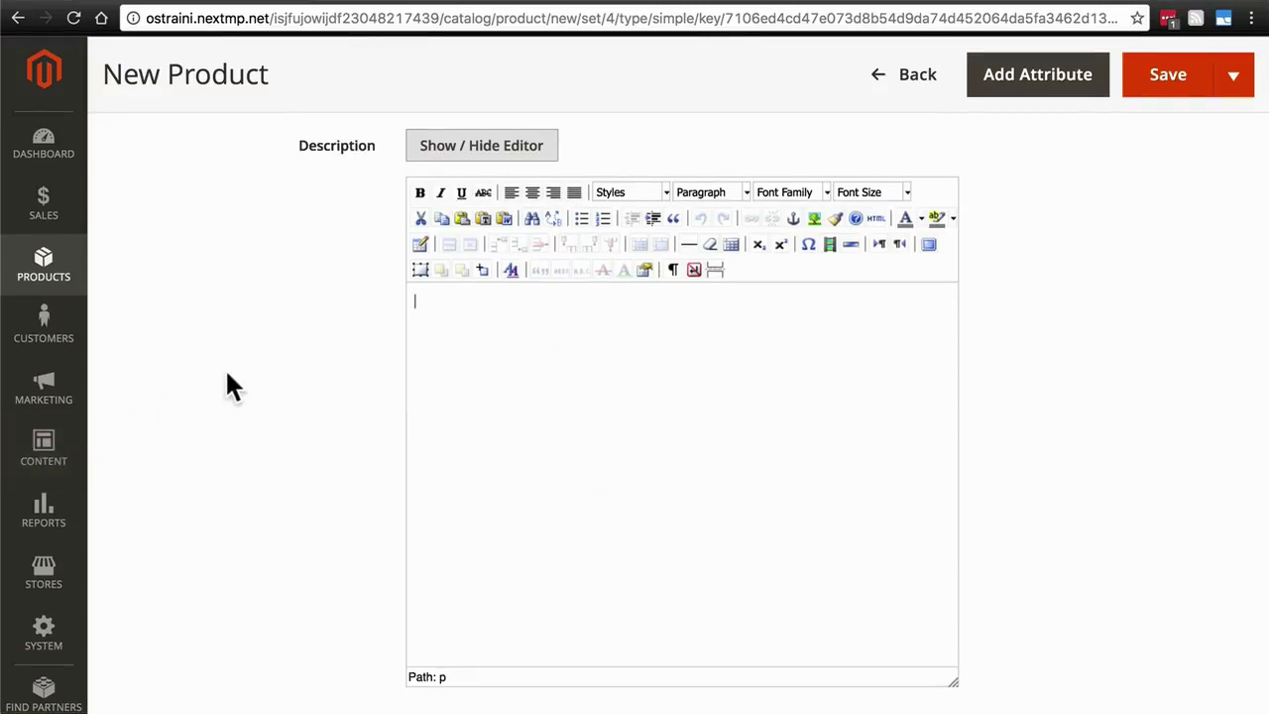
{"action": "type", "text": "The Sunrise Mug is a great way to start your day. It can hold one measured cup of coffee and is brightly colored for a fantastic morning. The Sunrise Mug is made of ceramic."}
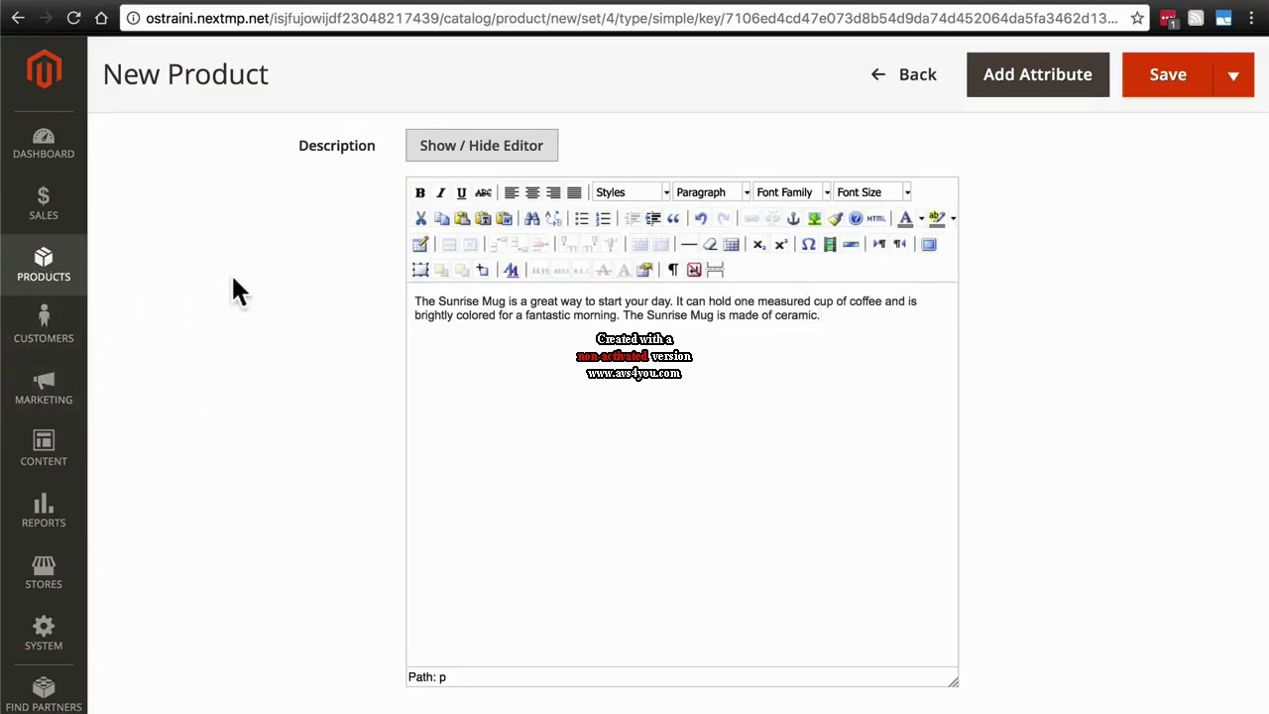
Step: Enter the short description "The Sunrise Mug is a great way to start your day."
{"action": "scroll", "coordinate": [235, 283], "scroll_direction": "down", "scroll_amount": 2}
{"action": "scroll", "coordinate": [234, 278], "scroll_direction": "down", "scroll_amount": 10}
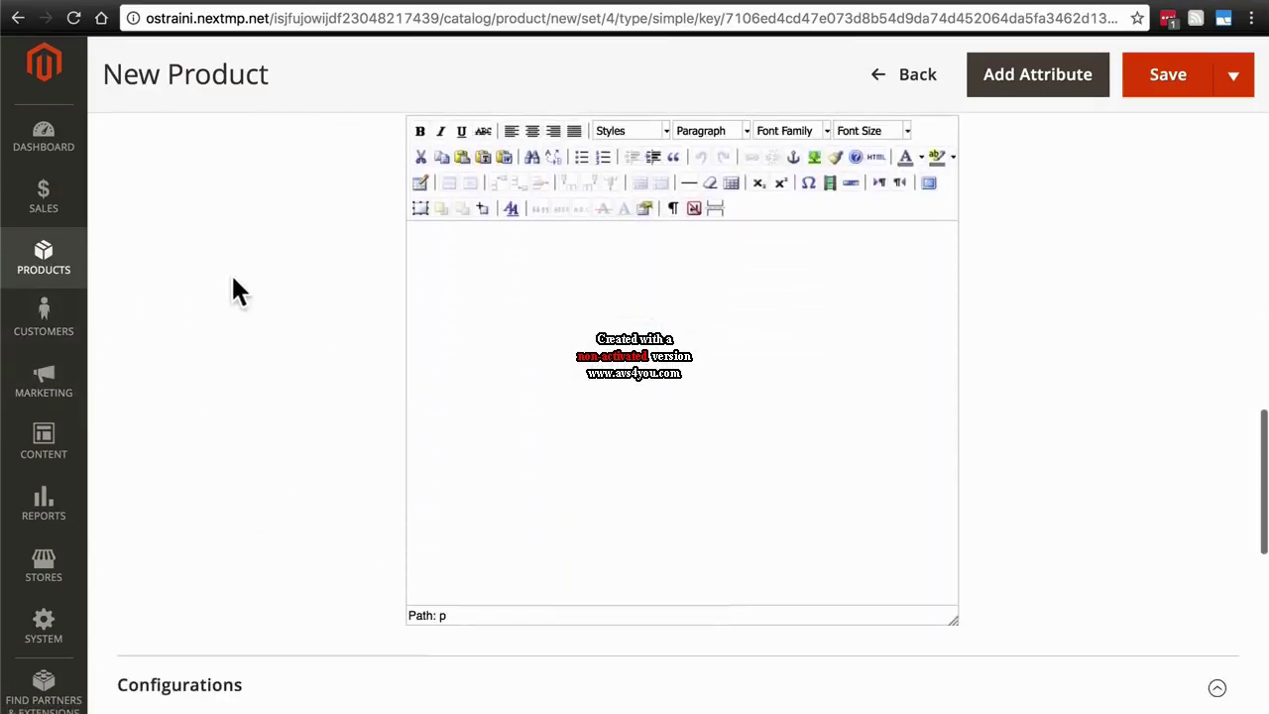
{"action": "scroll", "coordinate": [373, 381], "scroll_direction": "up", "scroll_amount": 9}
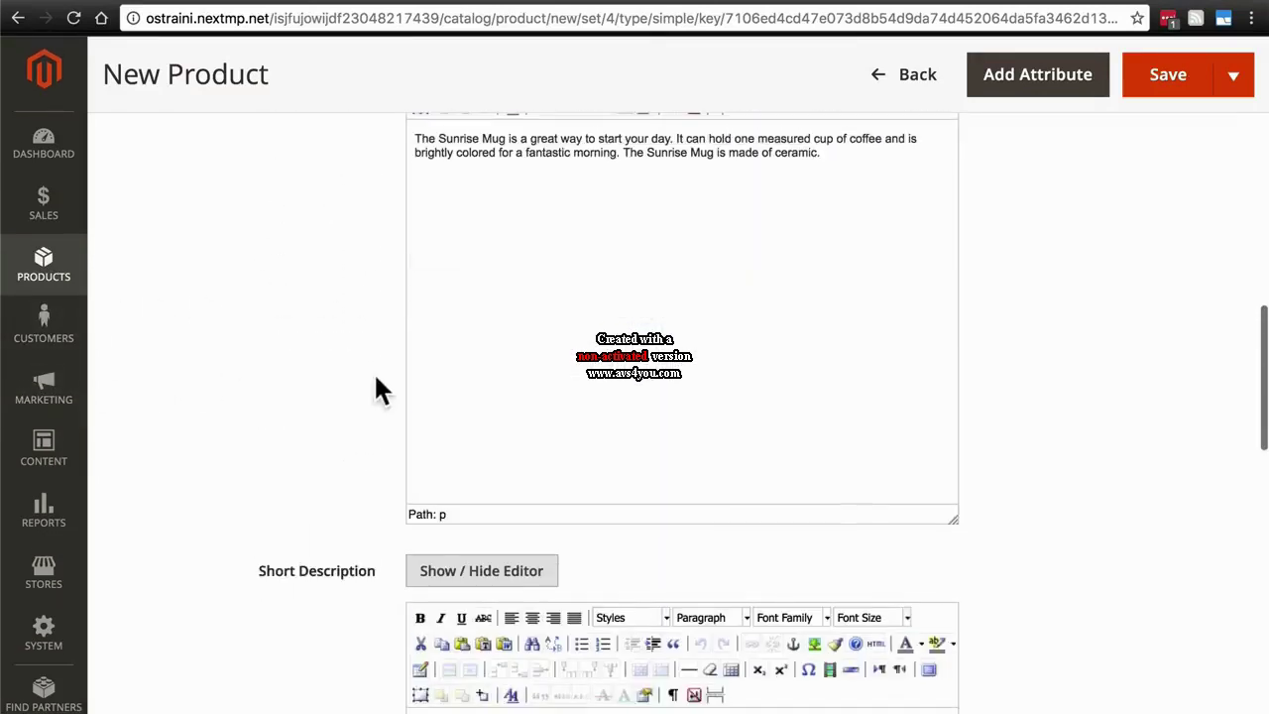
{"action": "scroll", "coordinate": [340, 307], "scroll_direction": "down", "scroll_amount": 10}
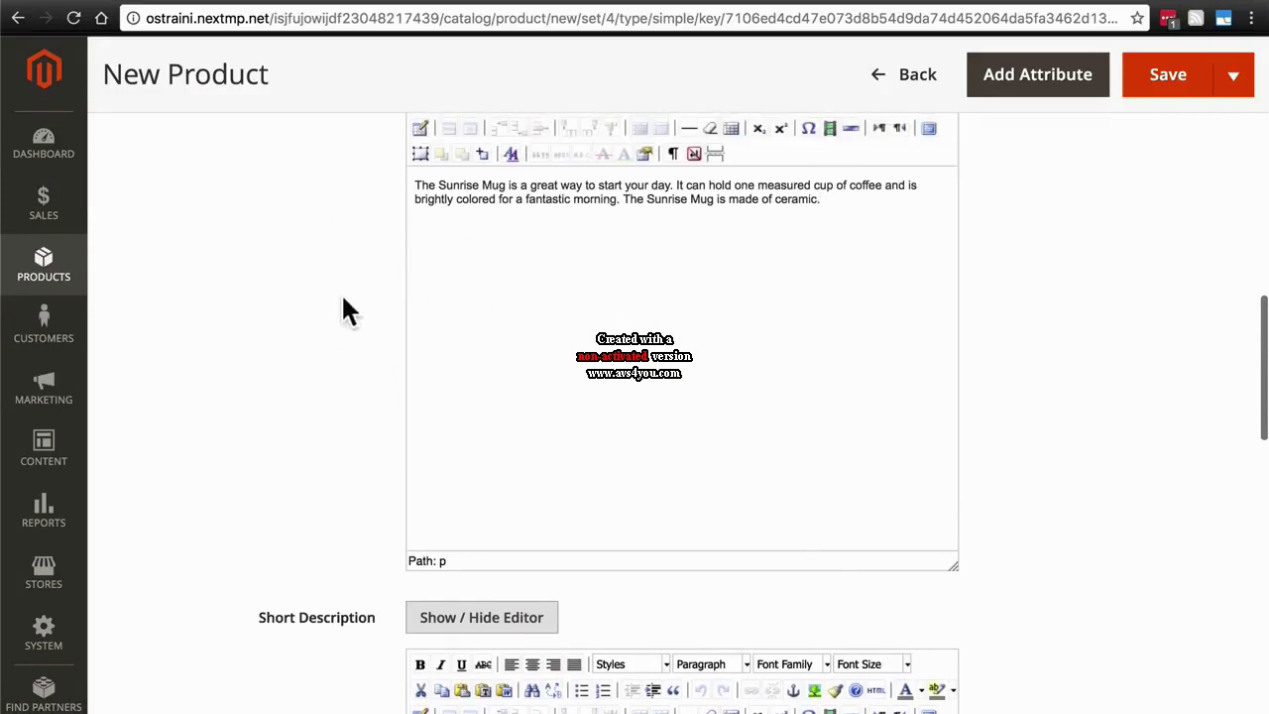
{"action": "left_click", "coordinate": [505, 328]}
{"action": "type", "text": "The Sunrise Mug is a great way to start your day."}
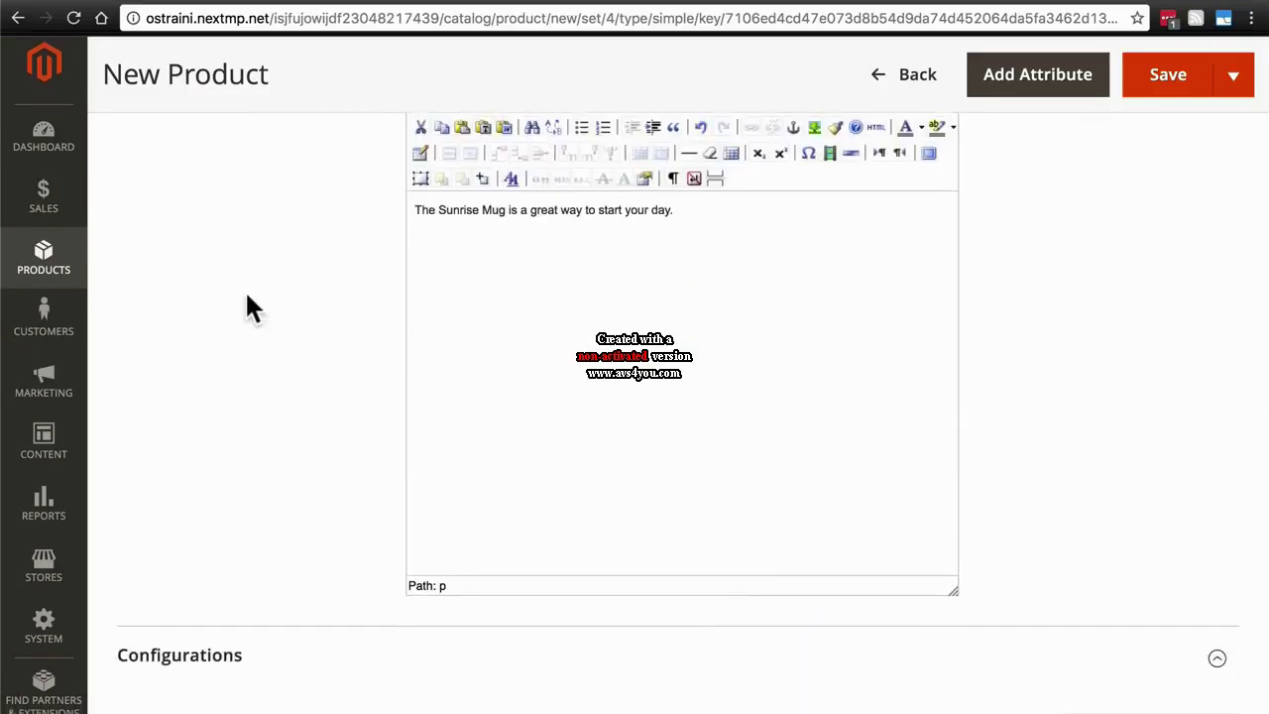
Step: Collapse the Configurations section and upload sunrise-mug.jpg from the Desktop folder as the product image
{"action": "scroll", "coordinate": [247, 303], "scroll_direction": "down", "scroll_amount": 4}
{"action": "scroll", "coordinate": [247, 296], "scroll_direction": "down", "scroll_amount": 4}
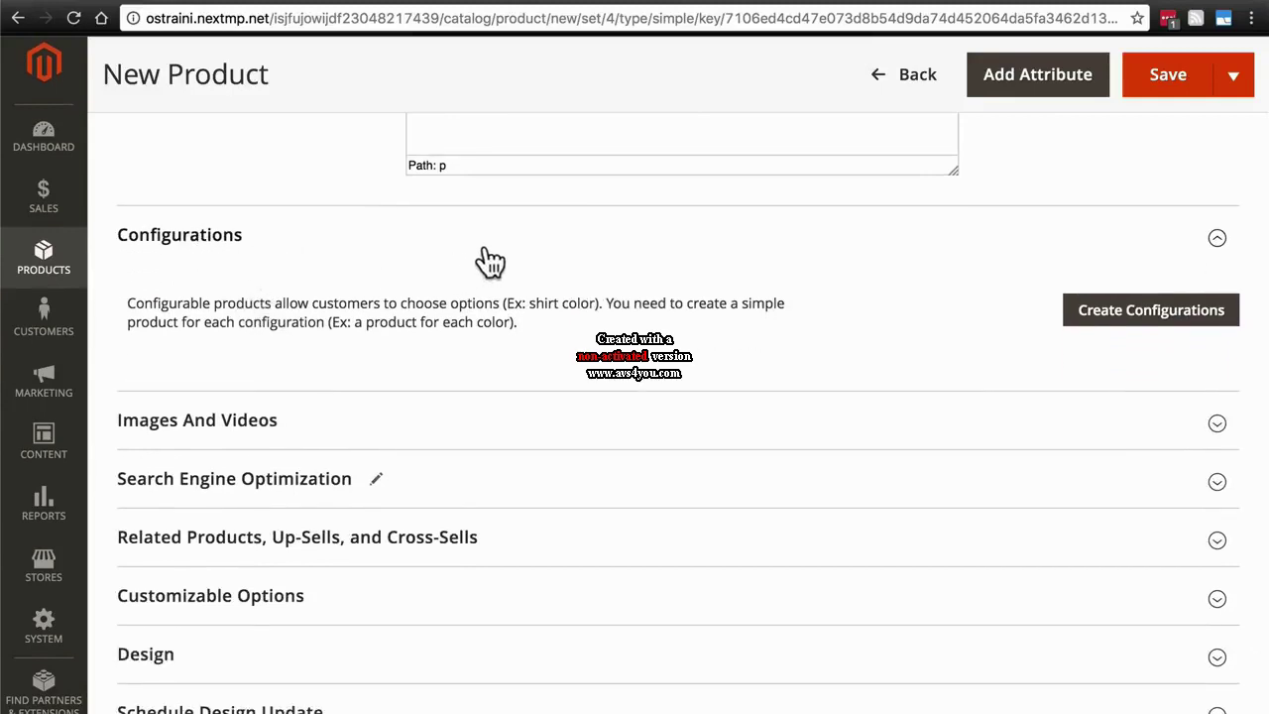
{"action": "left_click", "coordinate": [1221, 247]}
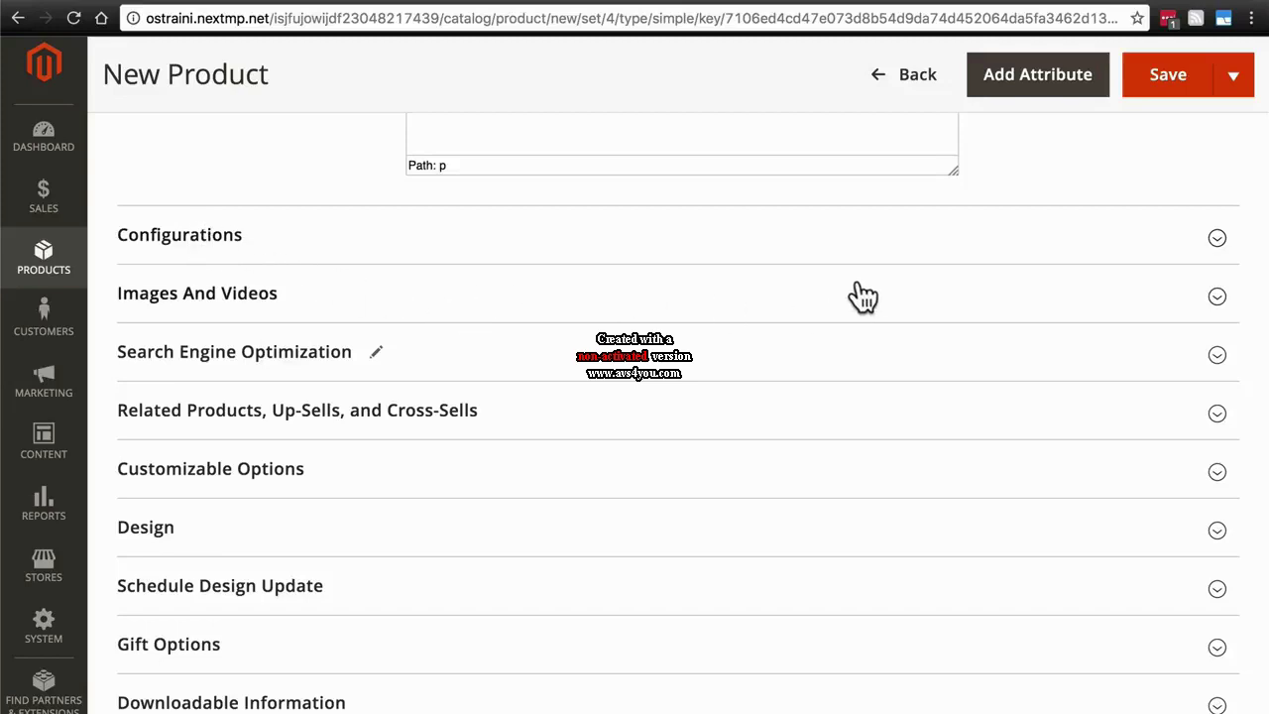
{"action": "left_click", "coordinate": [1013, 300]}
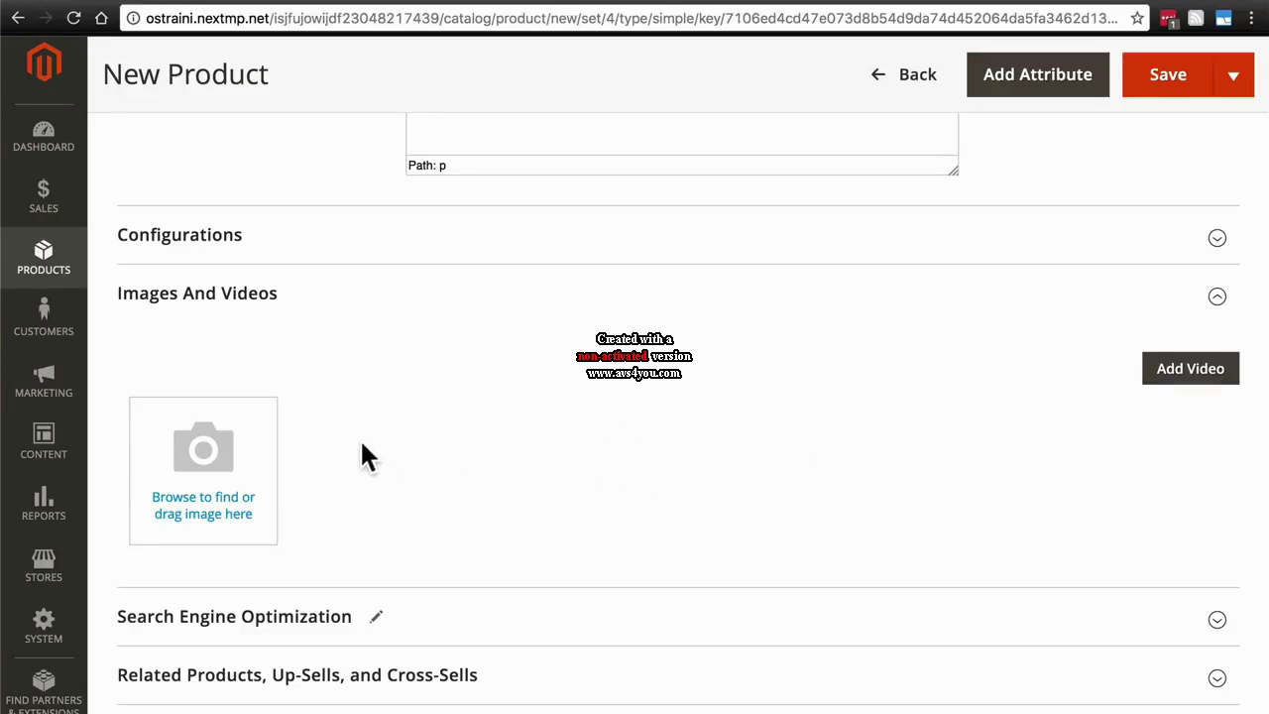
{"action": "left_click", "coordinate": [208, 458]}
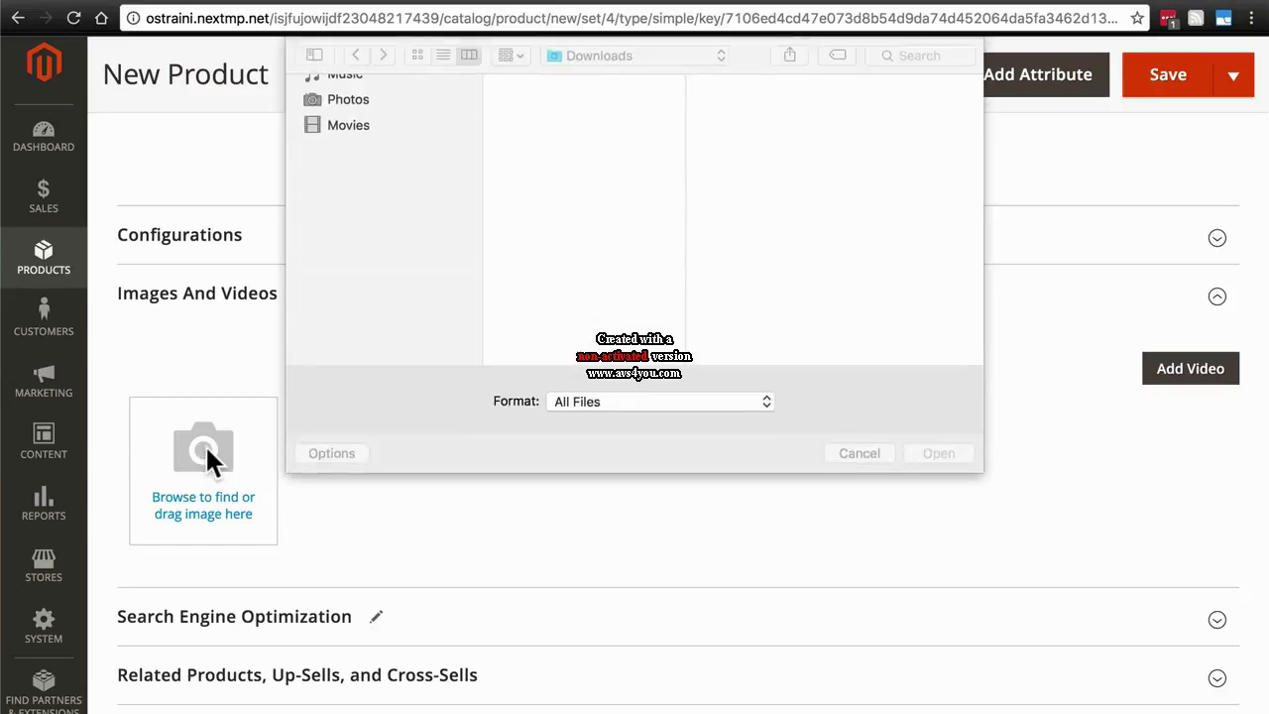
{"action": "left_click", "coordinate": [359, 191]}
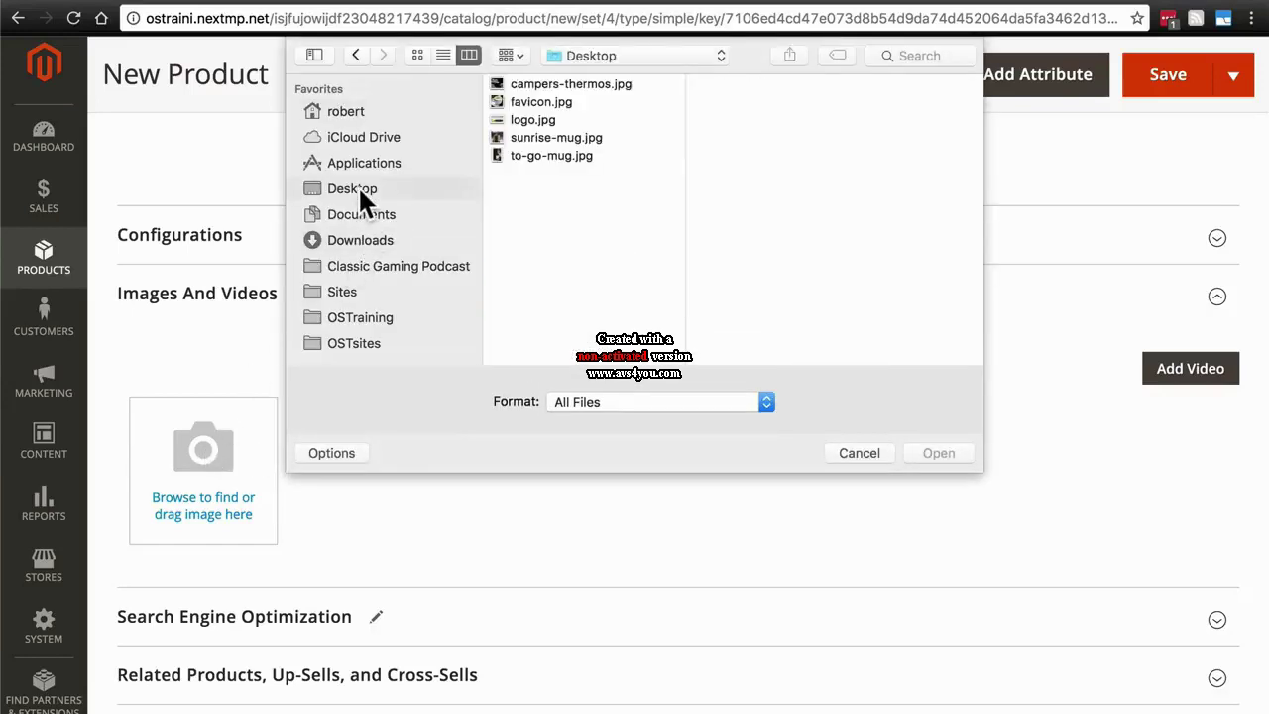
{"action": "left_click", "coordinate": [579, 138]}
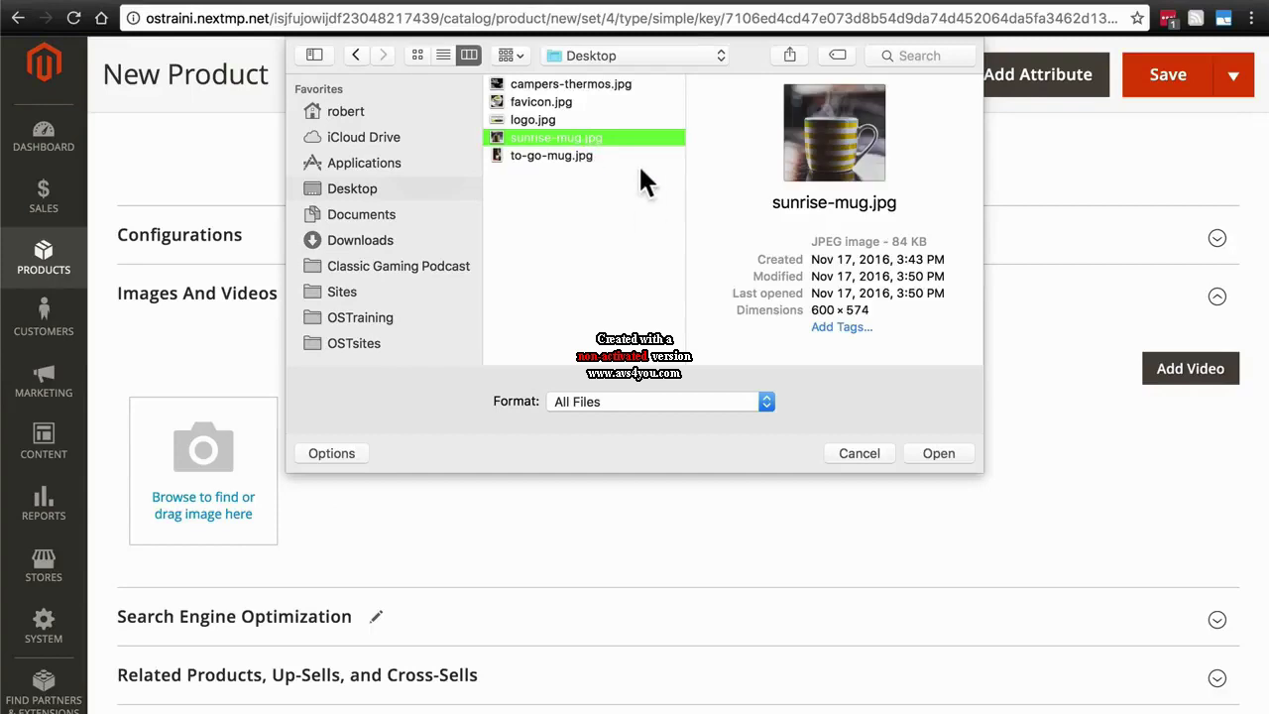
{"action": "left_click", "coordinate": [949, 453]}
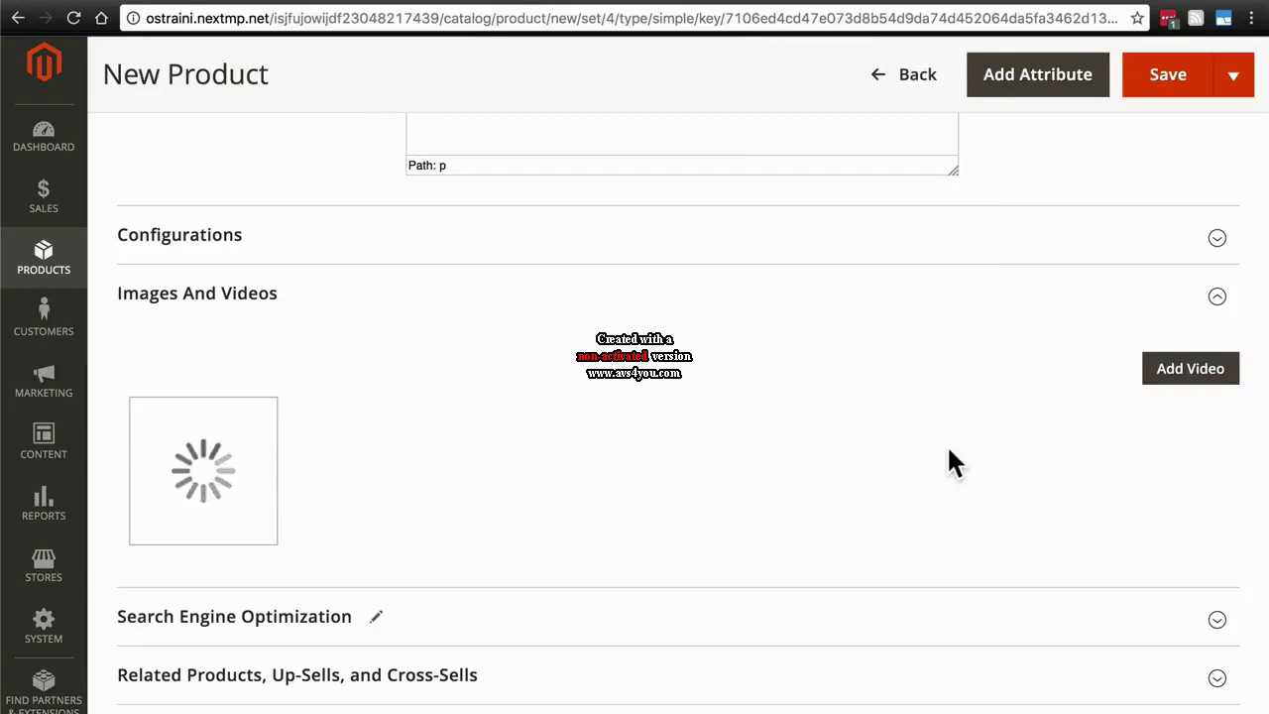
Step: Set the product's URL key to "sunrise-mug" in the search engine optimization settings
{"action": "scroll", "coordinate": [802, 321], "scroll_direction": "down", "scroll_amount": 3}
{"action": "scroll", "coordinate": [804, 329], "scroll_direction": "down", "scroll_amount": 1}
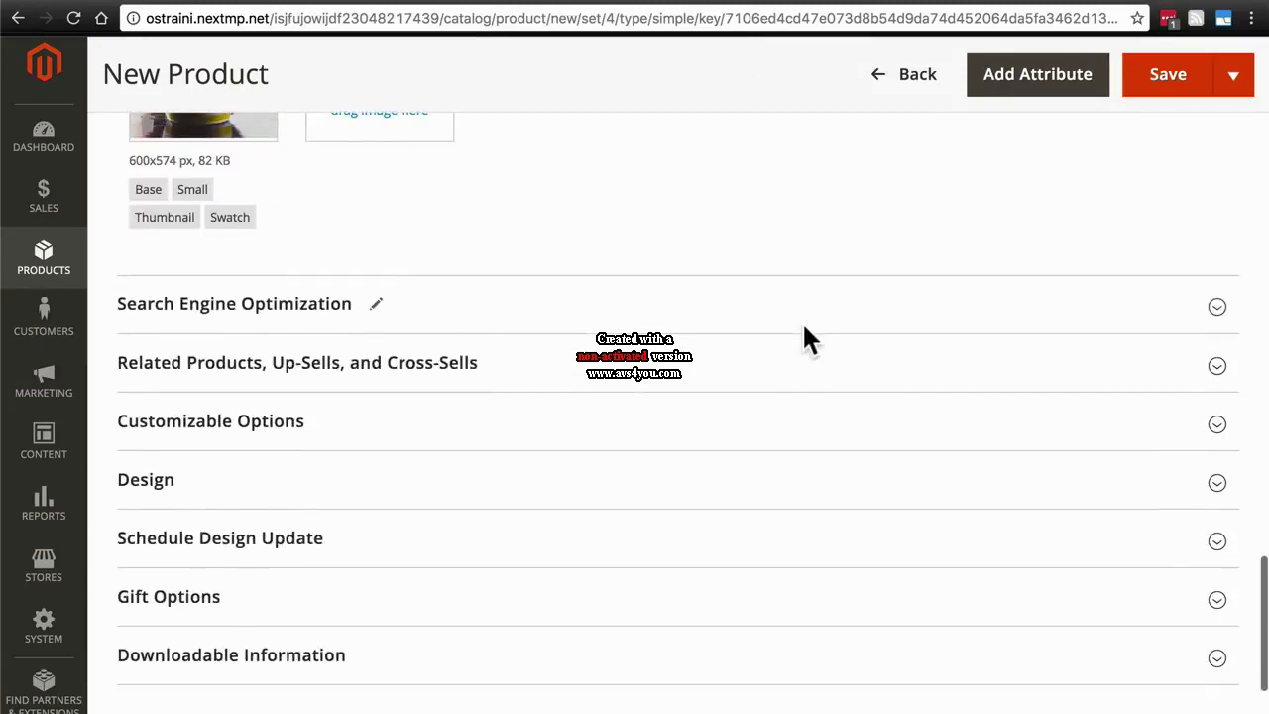
{"action": "left_click", "coordinate": [1219, 310]}
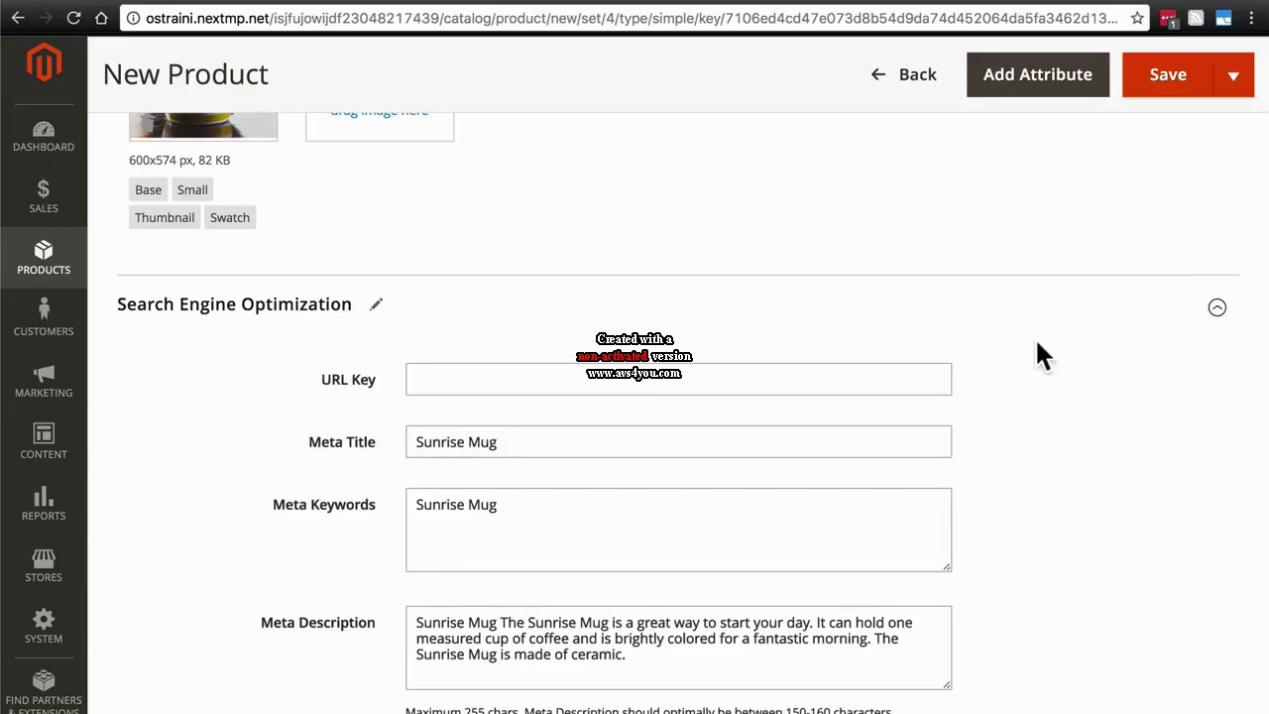
{"action": "scroll", "coordinate": [1037, 354], "scroll_direction": "down", "scroll_amount": 2}
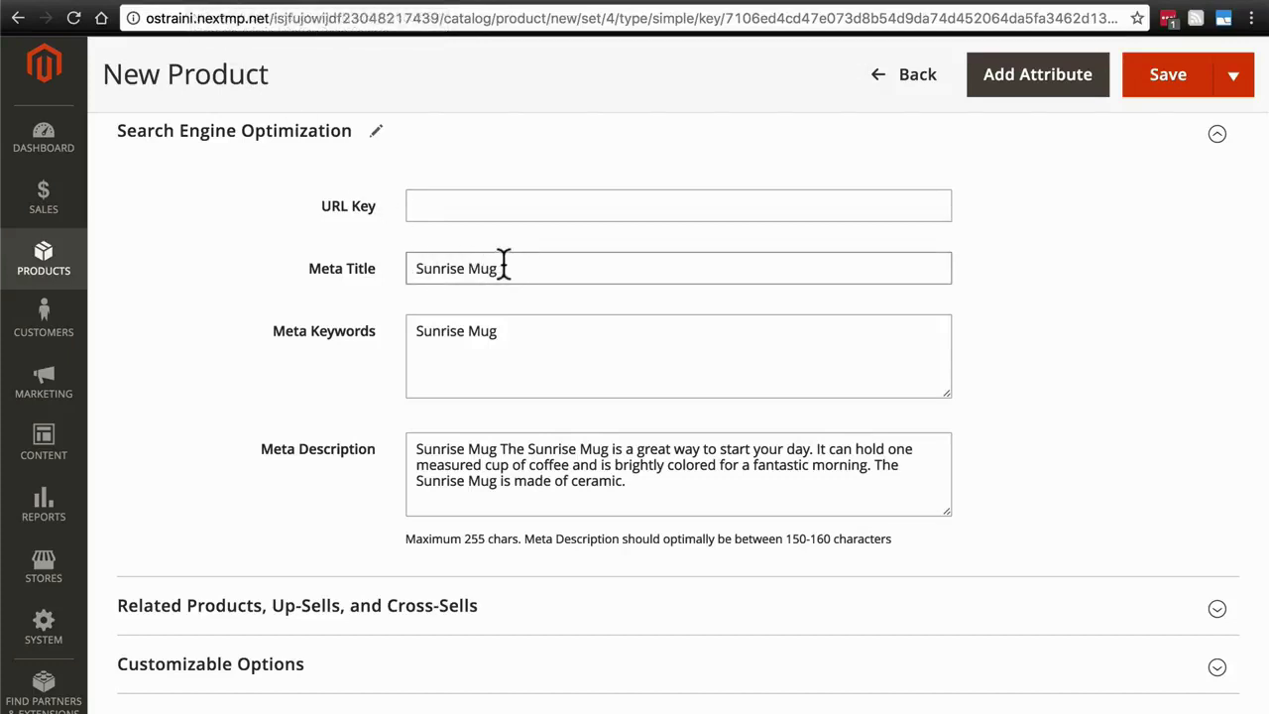
{"action": "left_click", "coordinate": [459, 204]}
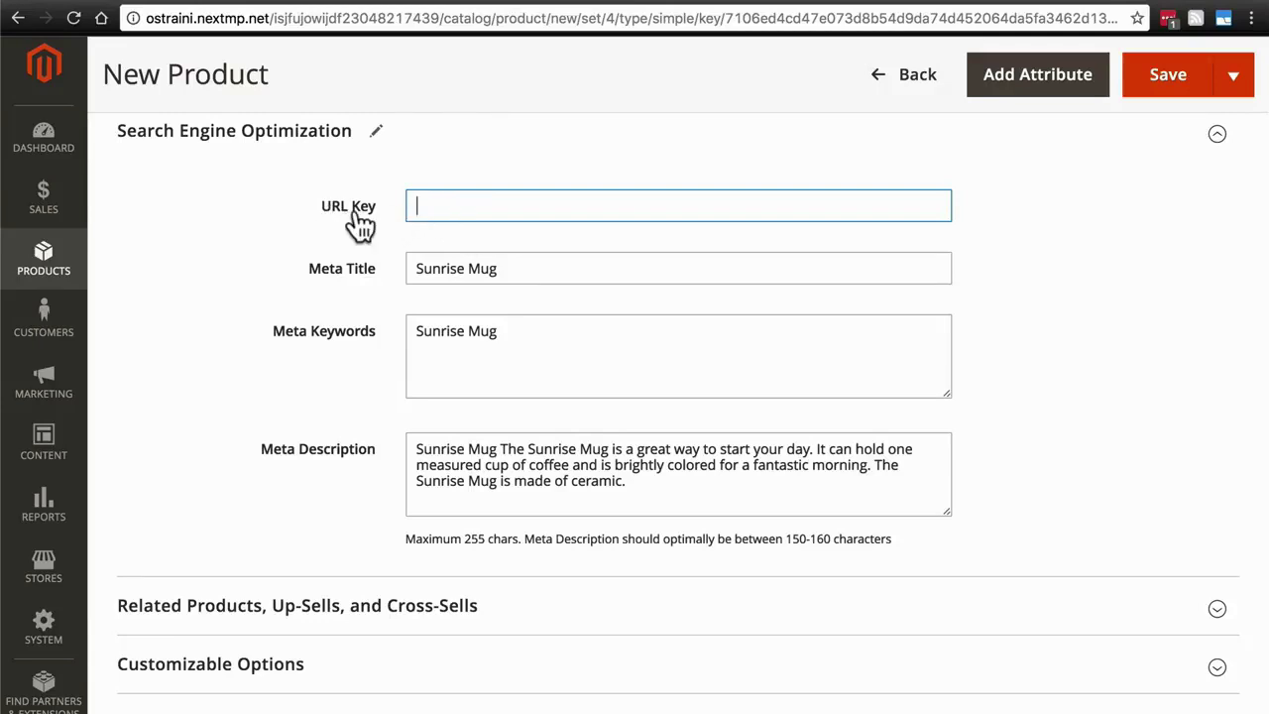
{"action": "type", "text": "sunrise-mug"}
Step: Replace the meta keywords with "coffee, mugs, coffee mug, colorful, modern"
{"action": "scroll", "coordinate": [326, 255], "scroll_direction": "down", "scroll_amount": 1}
{"action": "left_click", "coordinate": [512, 258]}
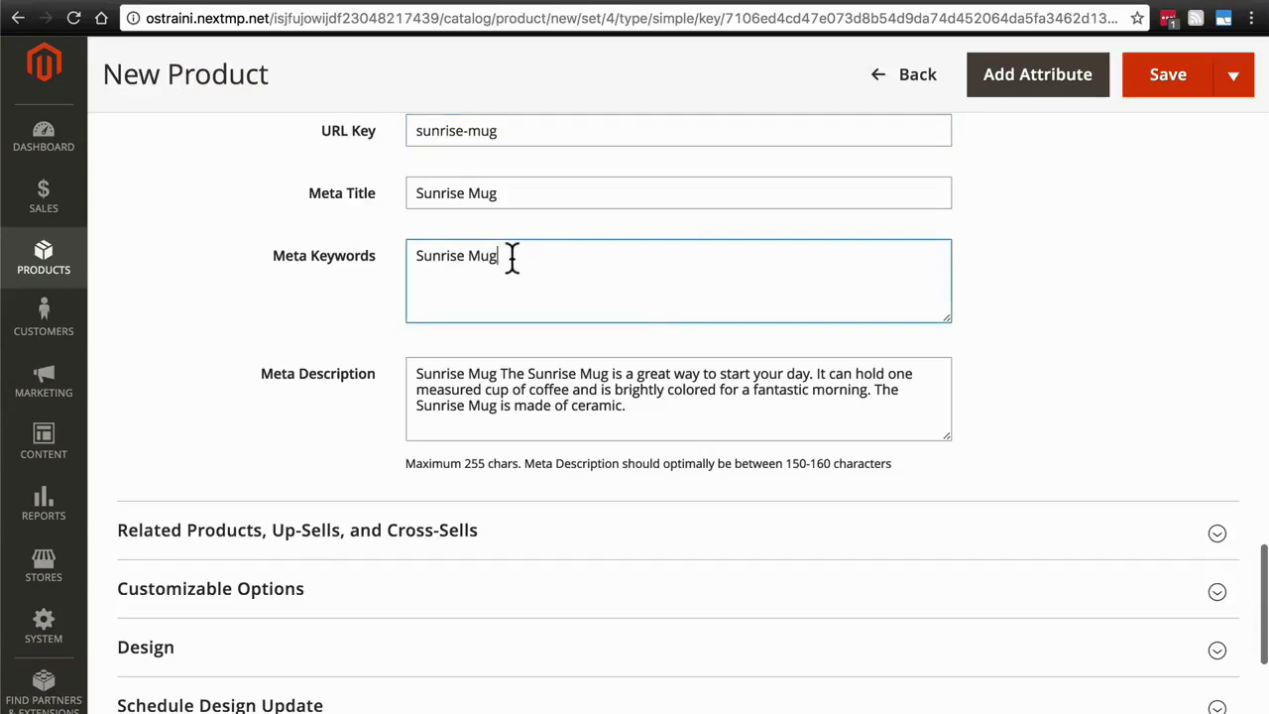
{"action": "left_click_drag", "start_coordinate": [512, 258], "coordinate": [410, 250]}
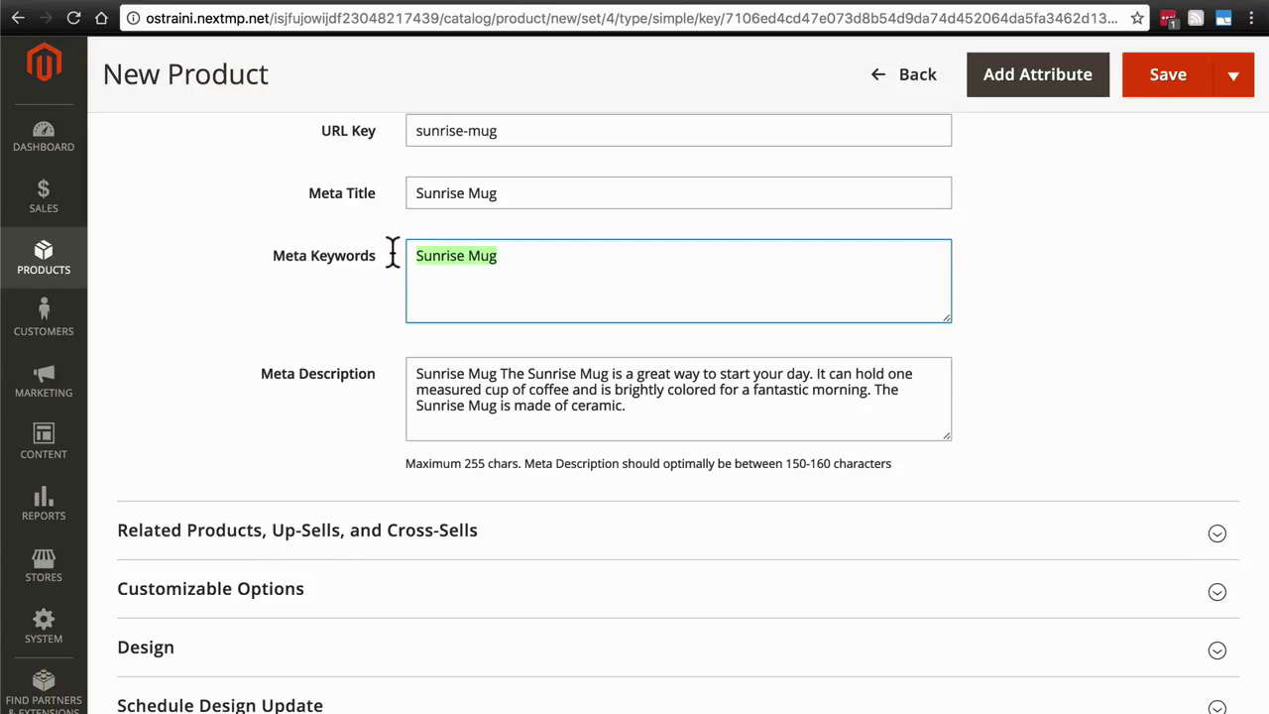
{"action": "type", "text": "coffe"}
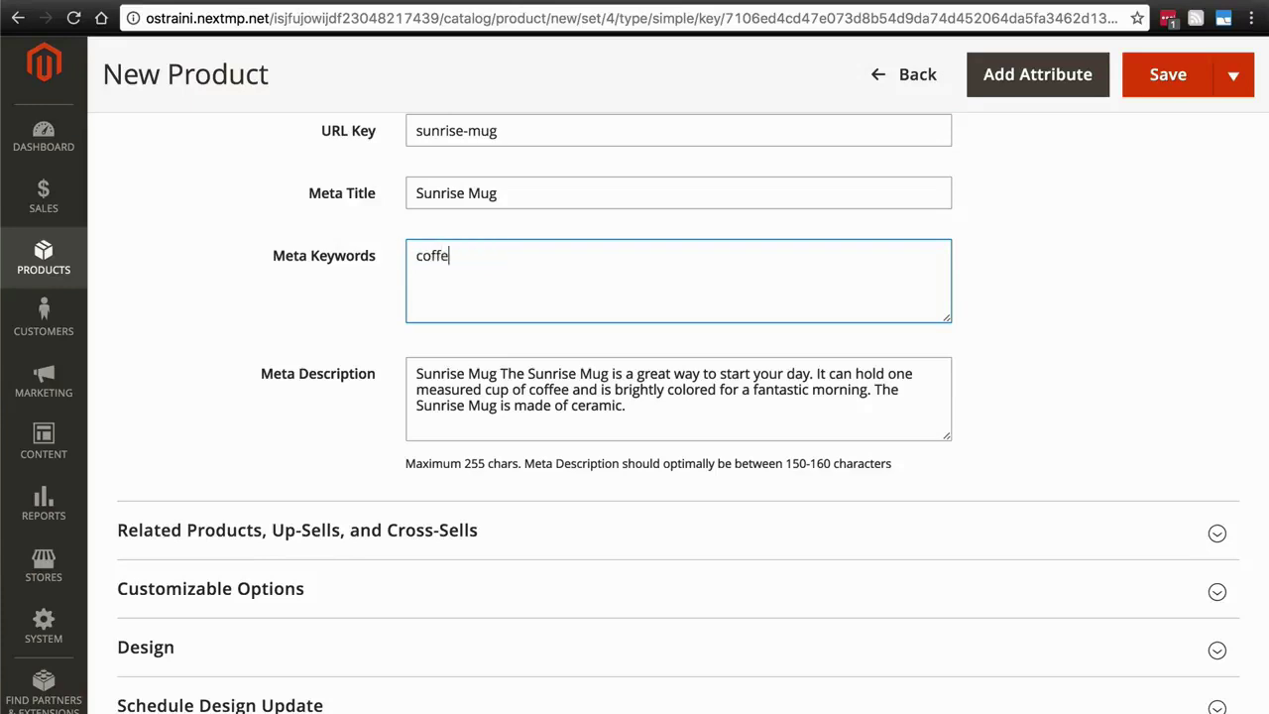
{"action": "type", "text": "e, mugs, coffee mug"}
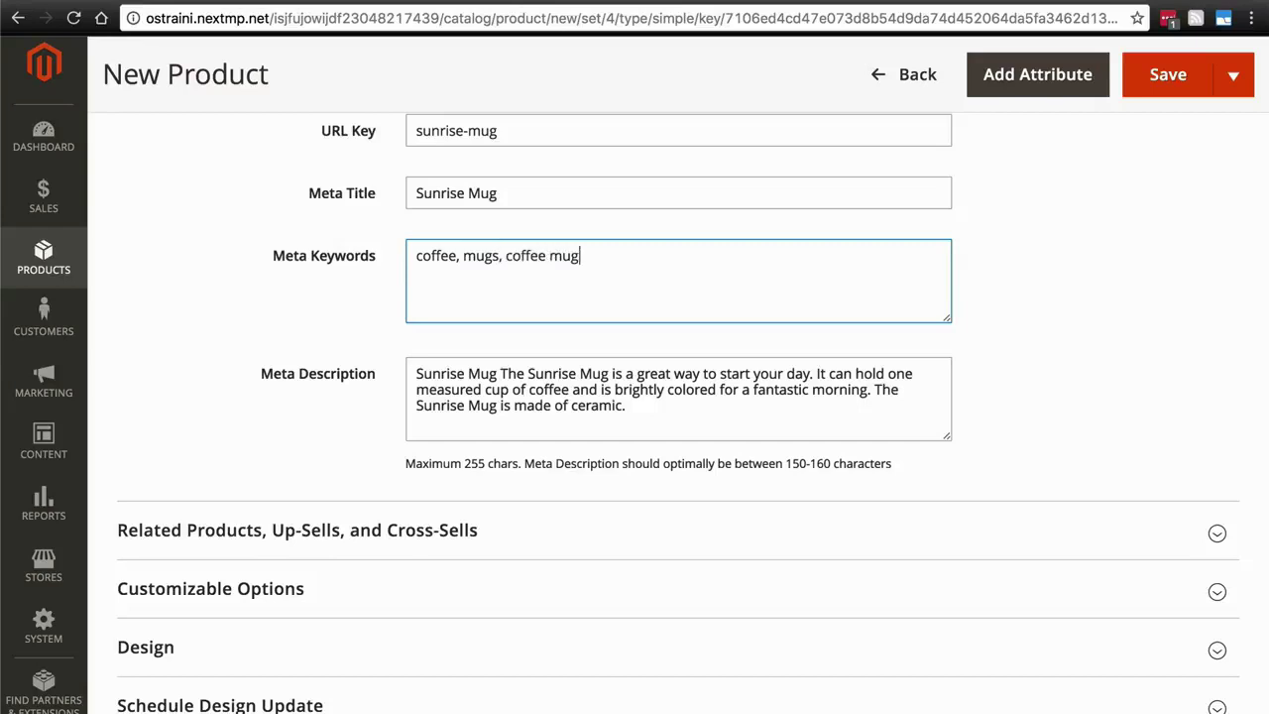
{"action": "type", "text": ", colorful, modern"}
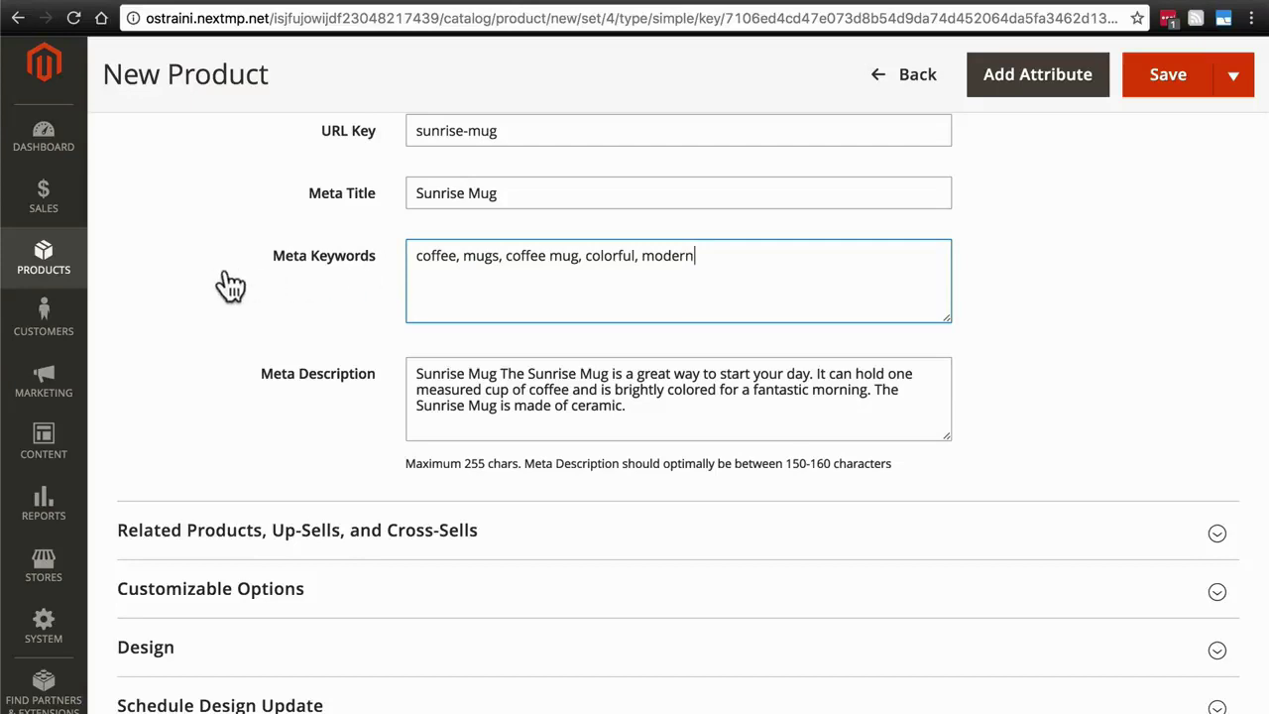
Step: Delete the final sentence, "The Sunrise Mug is made of ceramic.", from the meta description
{"action": "scroll", "coordinate": [218, 283], "scroll_direction": "down", "scroll_amount": 2}
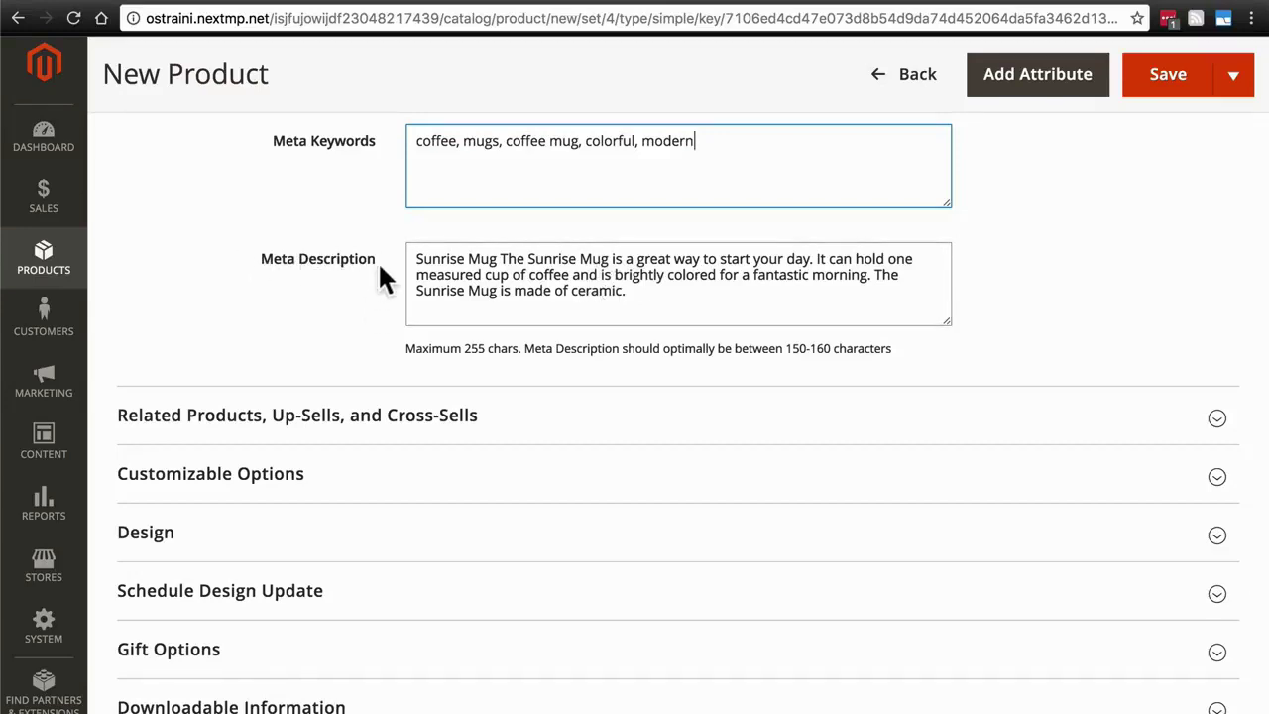
{"action": "scroll", "coordinate": [459, 278], "scroll_direction": "down", "scroll_amount": 2}
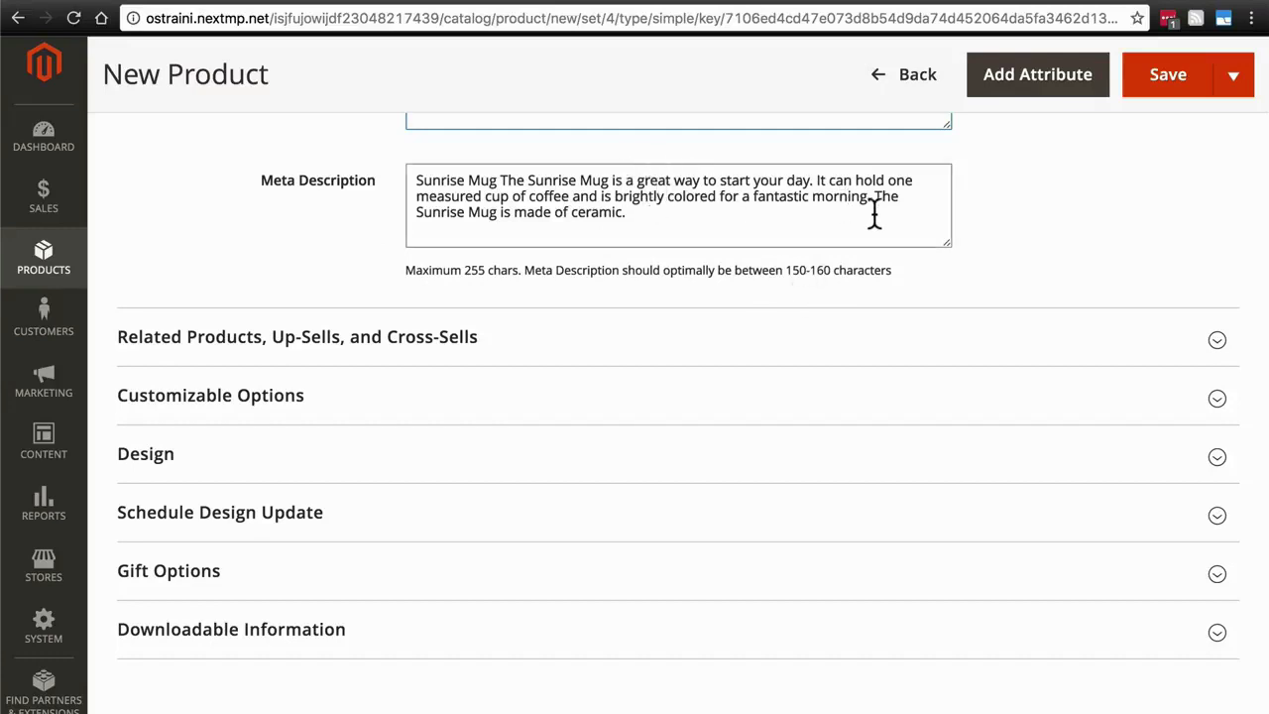
{"action": "left_click_drag", "start_coordinate": [877, 213], "coordinate": [875, 197]}
{"action": "key", "text": "BackSpace"}
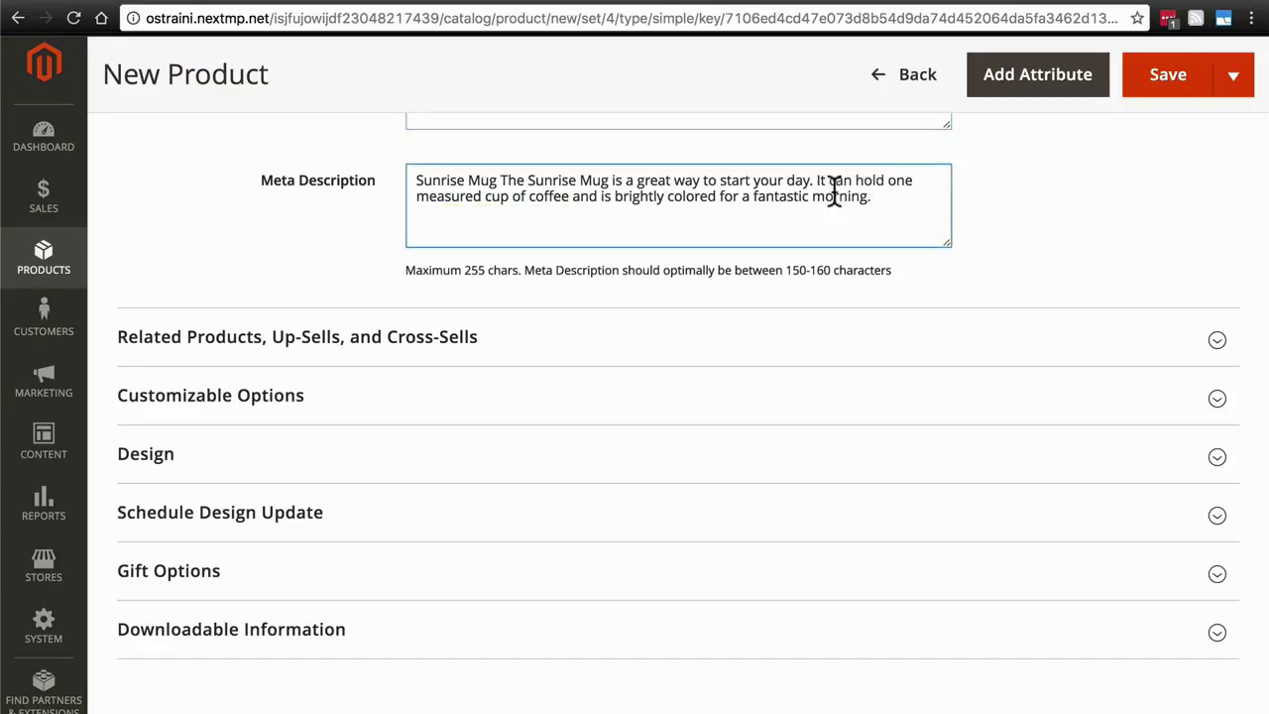
Step: Expand the Related Products, Up-Sells, and Cross-Sells section and review the explanations of the three product relation types
{"action": "scroll", "coordinate": [1043, 195], "scroll_direction": "down", "scroll_amount": 3}
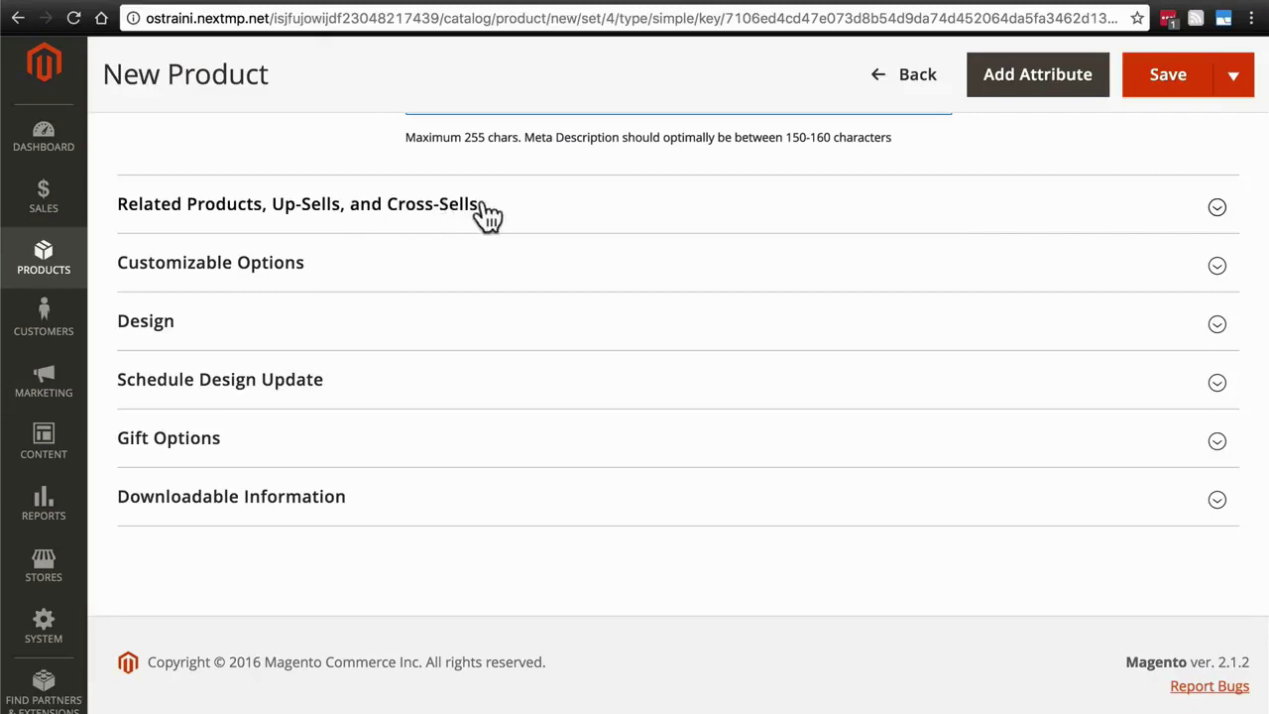
{"action": "left_click", "coordinate": [1218, 208]}
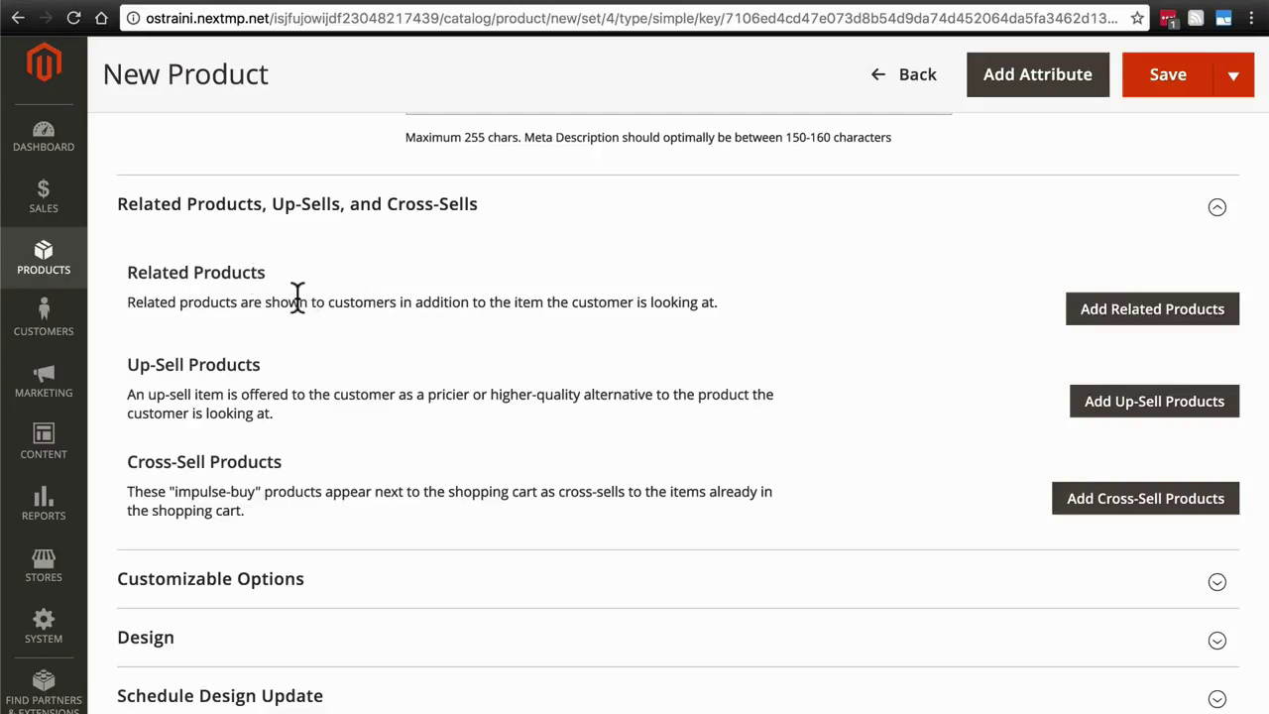
{"action": "scroll", "coordinate": [405, 298], "scroll_direction": "up", "scroll_amount": 1}
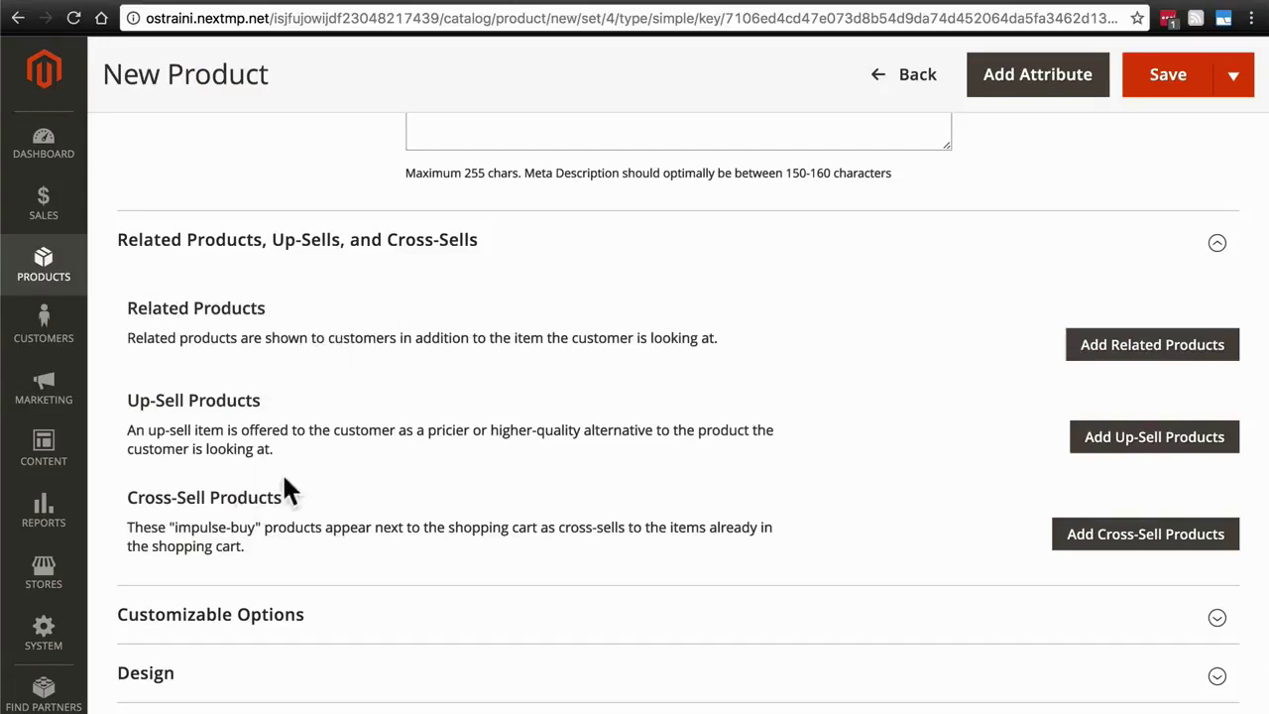
Step: Collapse the product relations section, expand Design, and review the choices for Layout and Display Product Options In
{"action": "left_click", "coordinate": [1224, 248]}
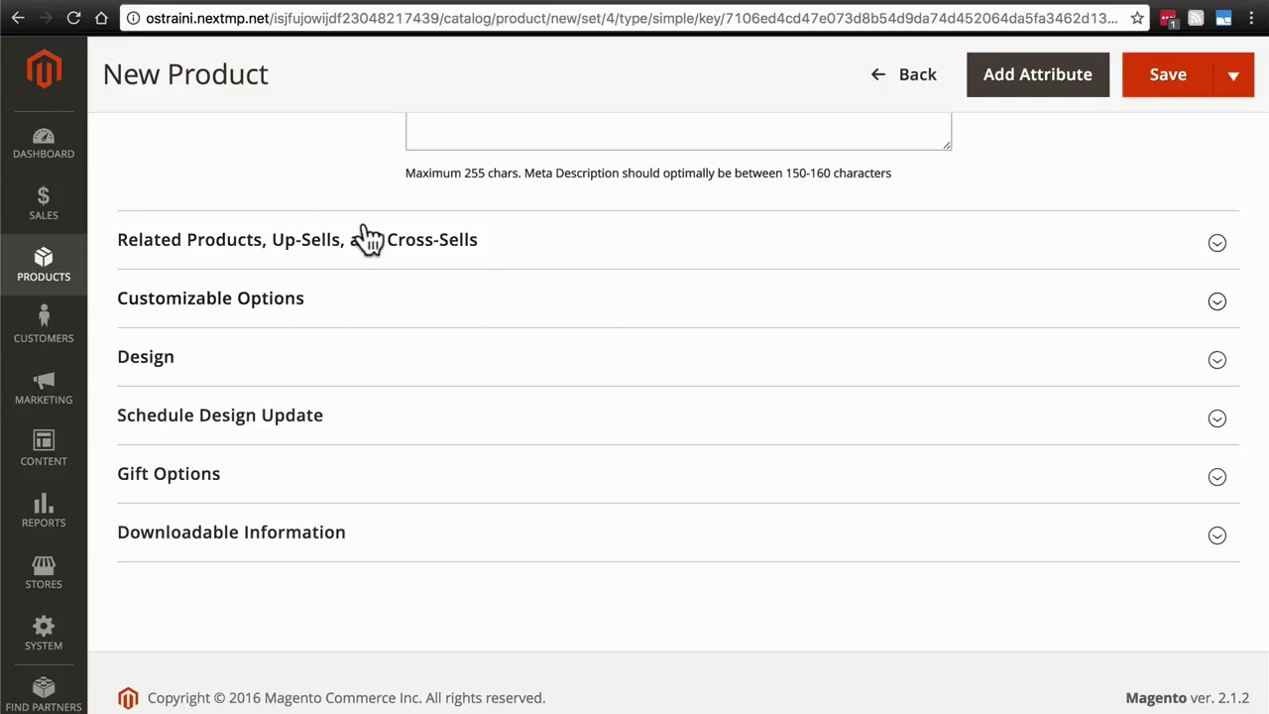
{"action": "left_click", "coordinate": [338, 360]}
{"action": "scroll", "coordinate": [244, 388], "scroll_direction": "down", "scroll_amount": 3}
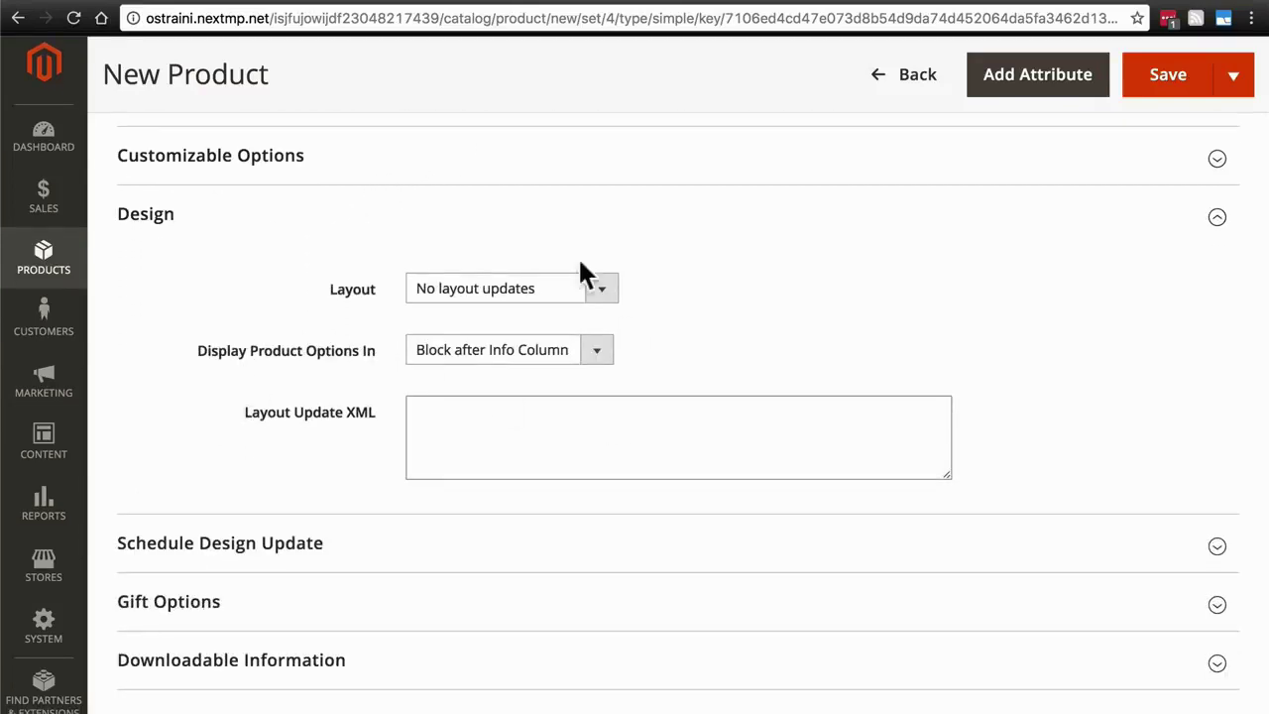
{"action": "left_click", "coordinate": [604, 290]}
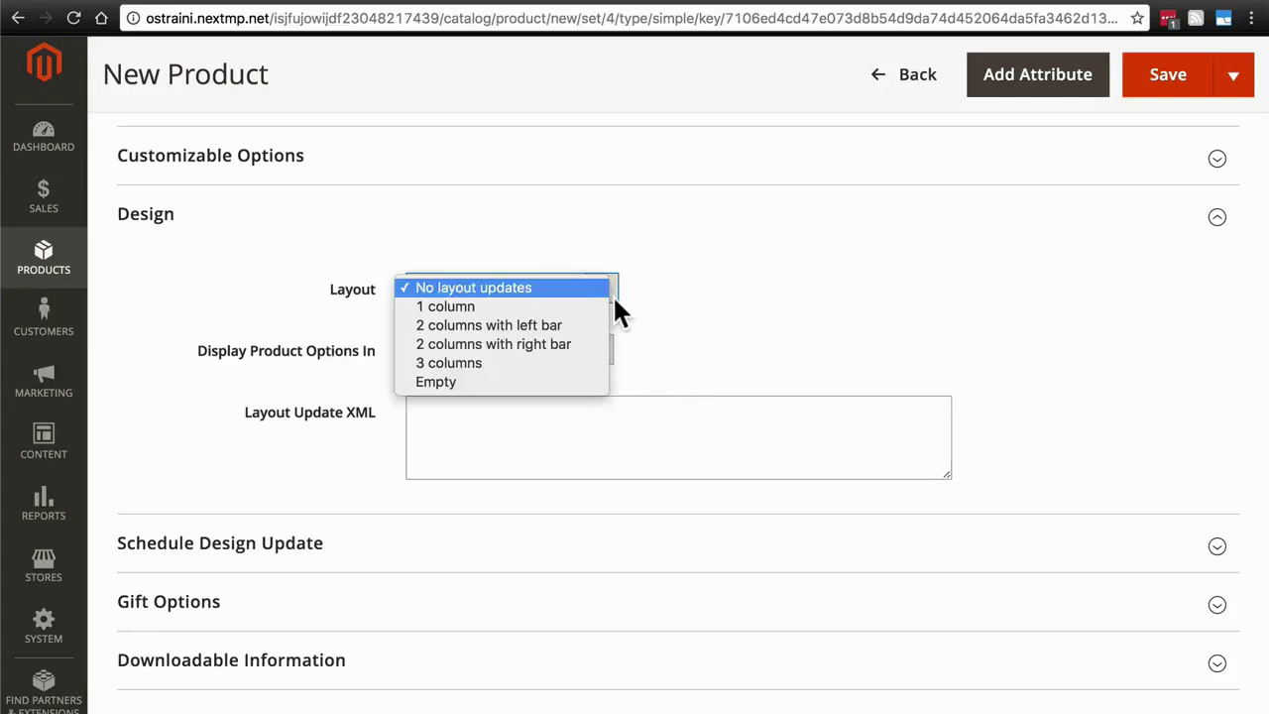
{"action": "left_click", "coordinate": [549, 286]}
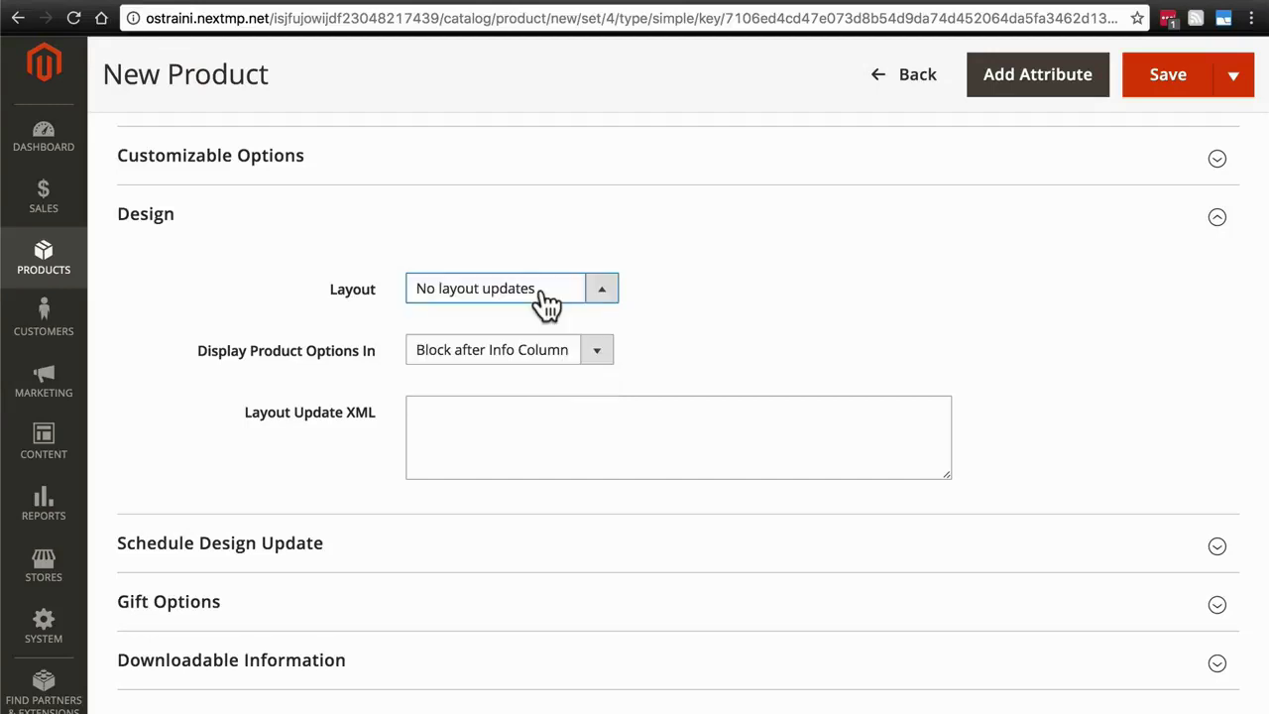
{"action": "left_click", "coordinate": [602, 291]}
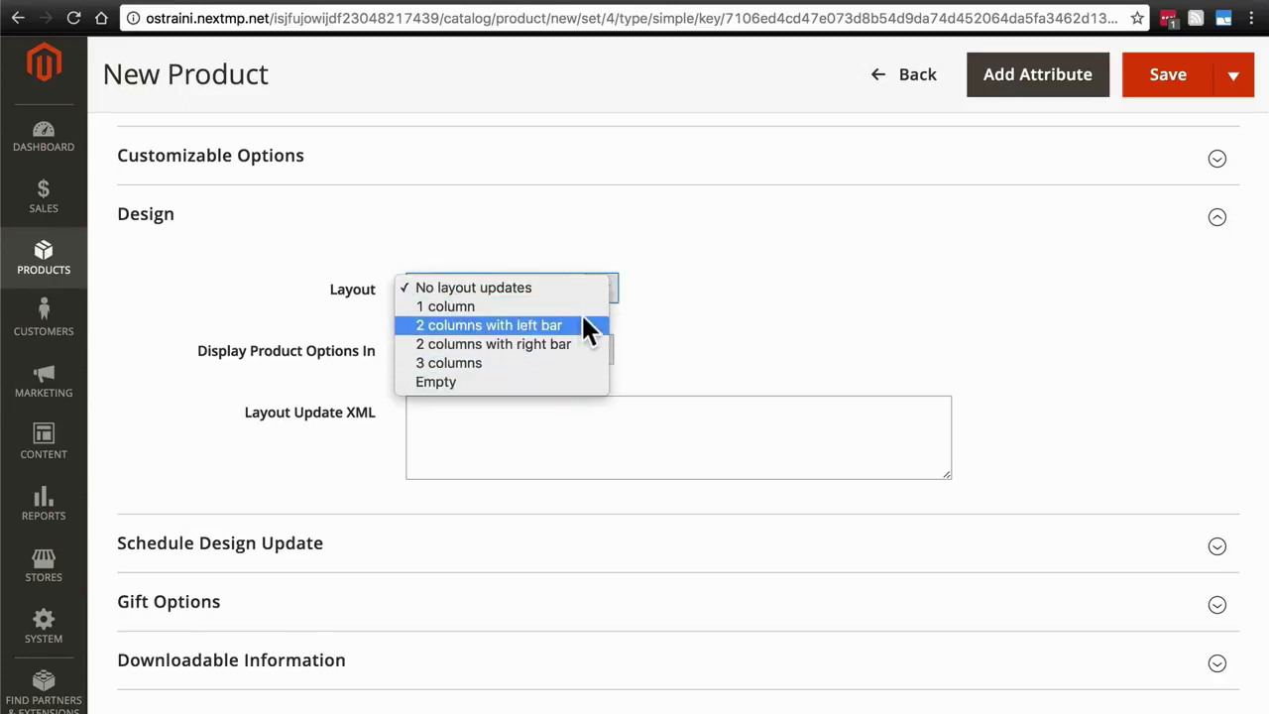
{"action": "left_click", "coordinate": [697, 289]}
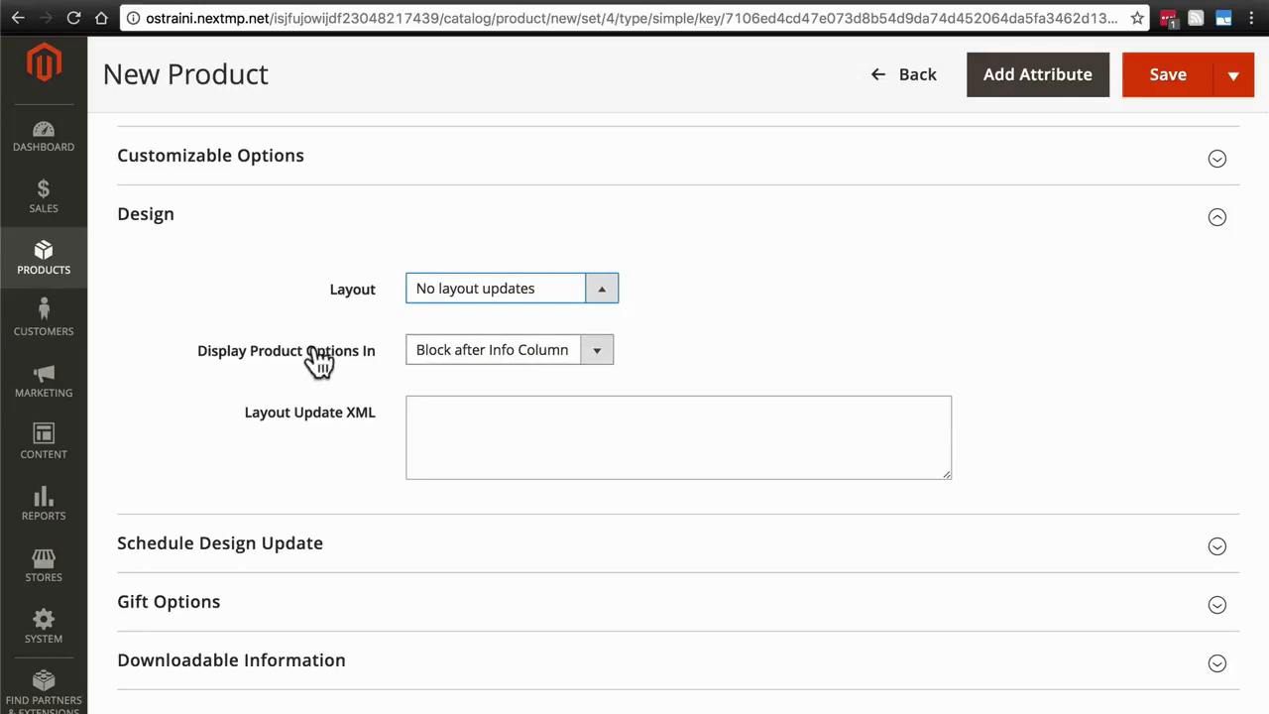
{"action": "left_click", "coordinate": [510, 355]}
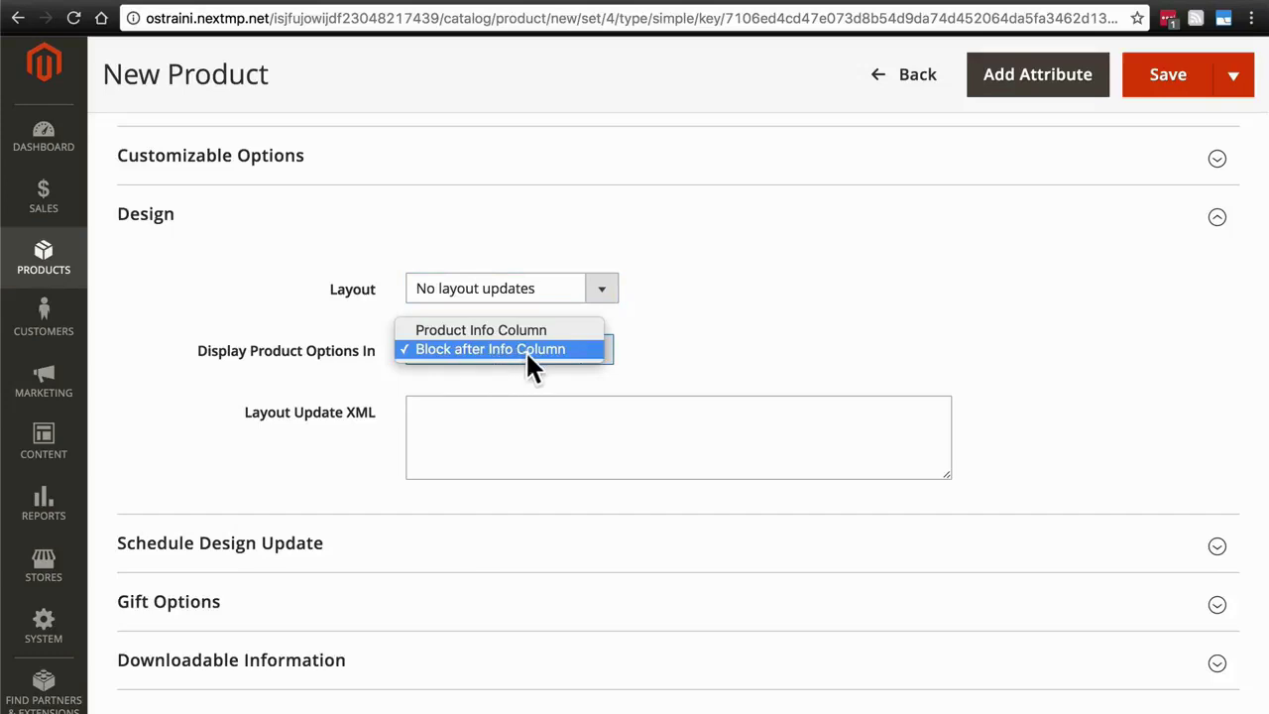
{"action": "left_click", "coordinate": [422, 347]}
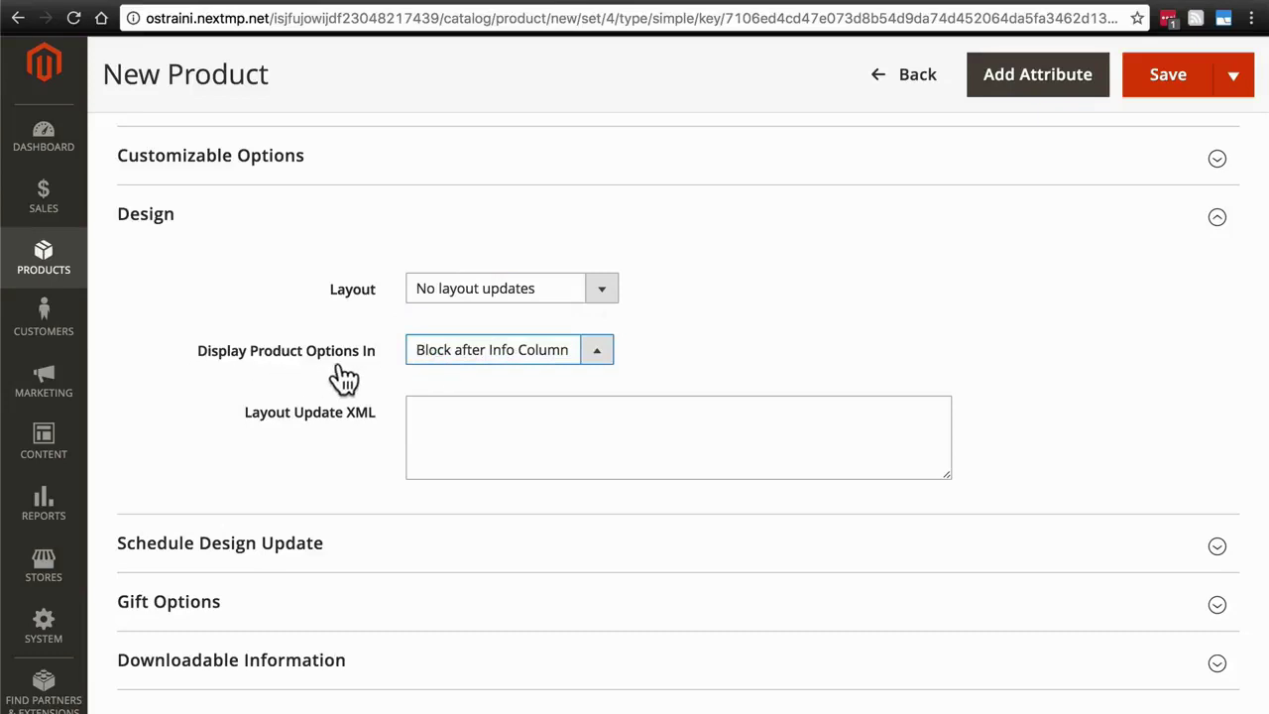
{"action": "left_click", "coordinate": [649, 365]}
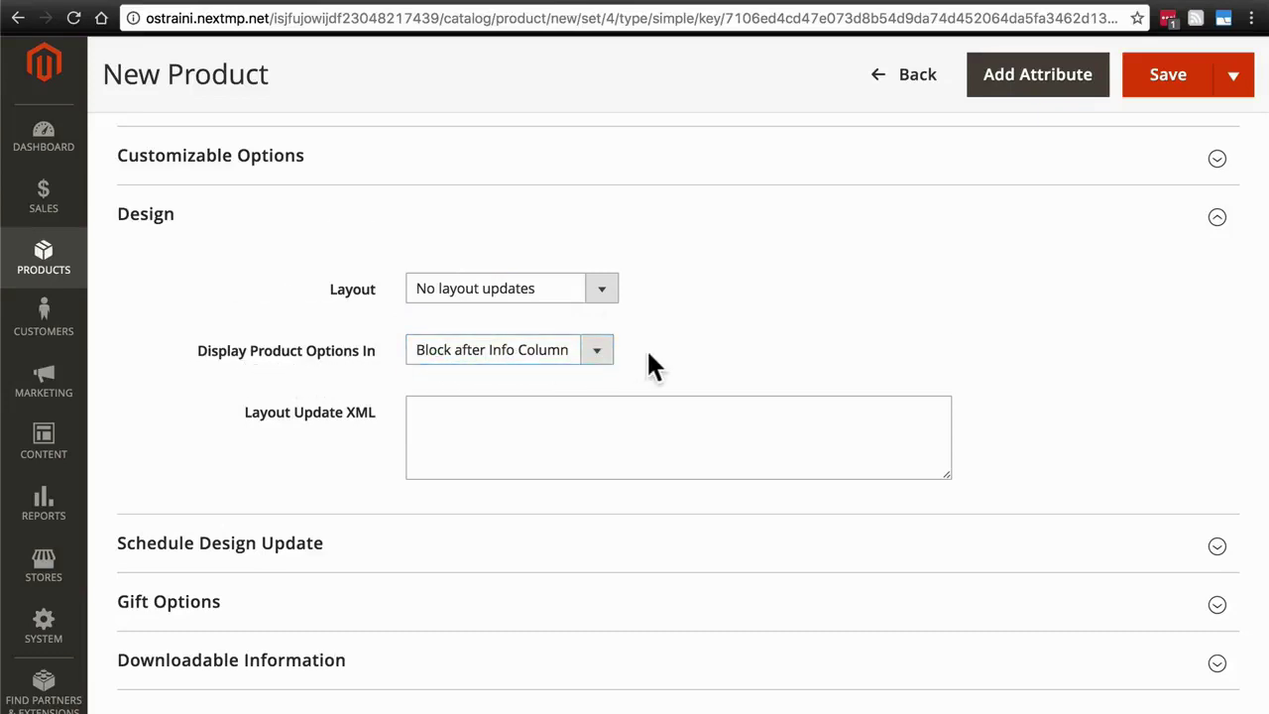
Step: Expand the Schedule Design Update section and review its date range, New Theme and New Layout options
{"action": "scroll", "coordinate": [940, 260], "scroll_direction": "down", "scroll_amount": 1}
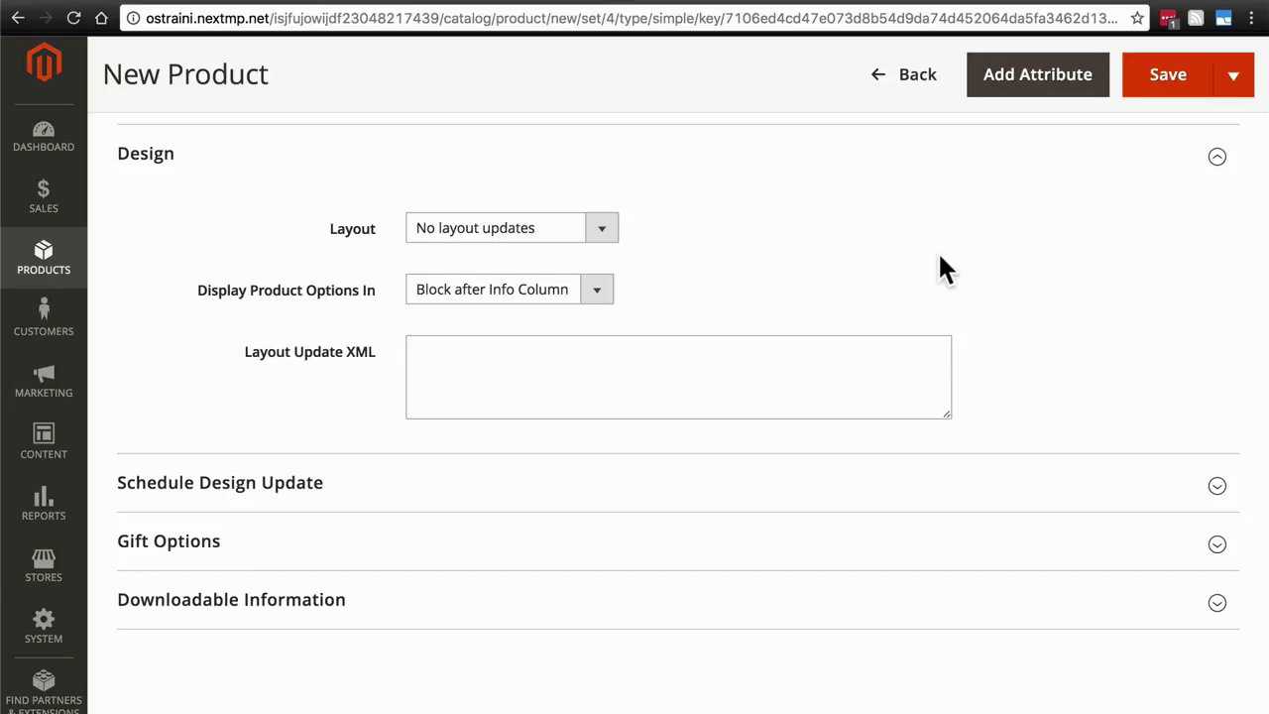
{"action": "scroll", "coordinate": [971, 337], "scroll_direction": "down", "scroll_amount": 2}
{"action": "left_click", "coordinate": [1005, 405]}
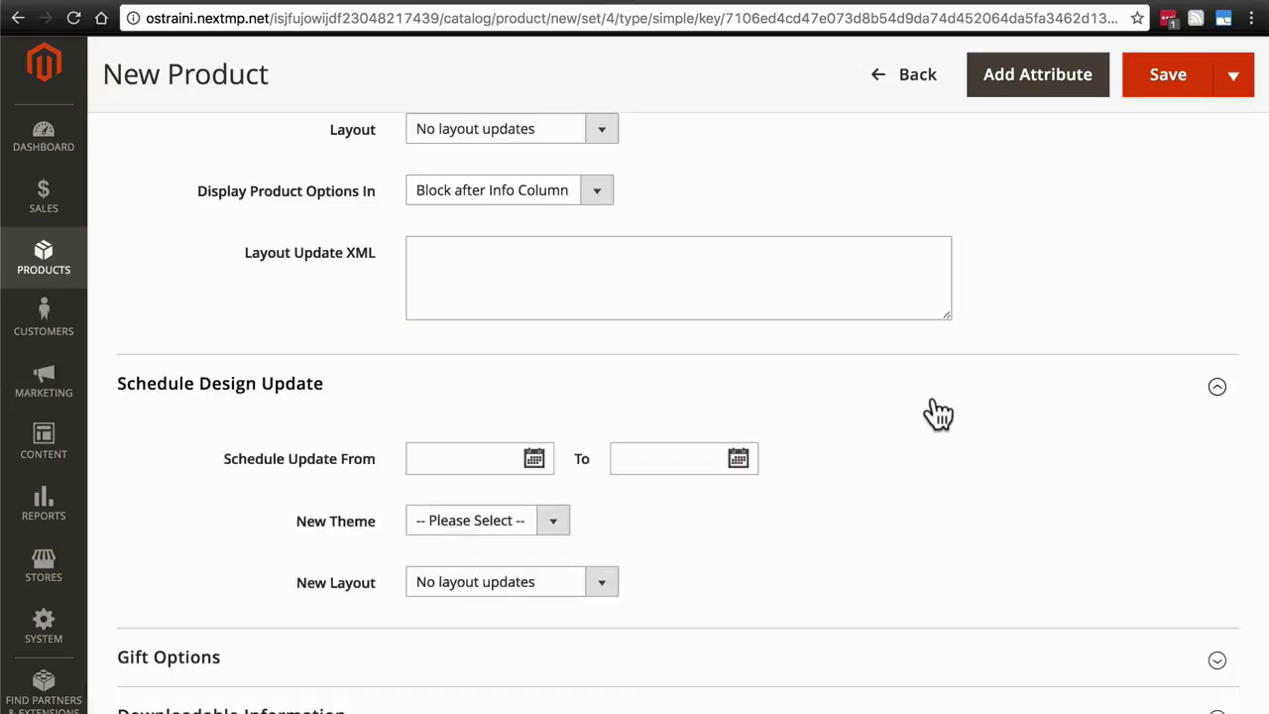
{"action": "scroll", "coordinate": [936, 413], "scroll_direction": "down", "scroll_amount": 3}
{"action": "scroll", "coordinate": [938, 415], "scroll_direction": "down", "scroll_amount": 1}
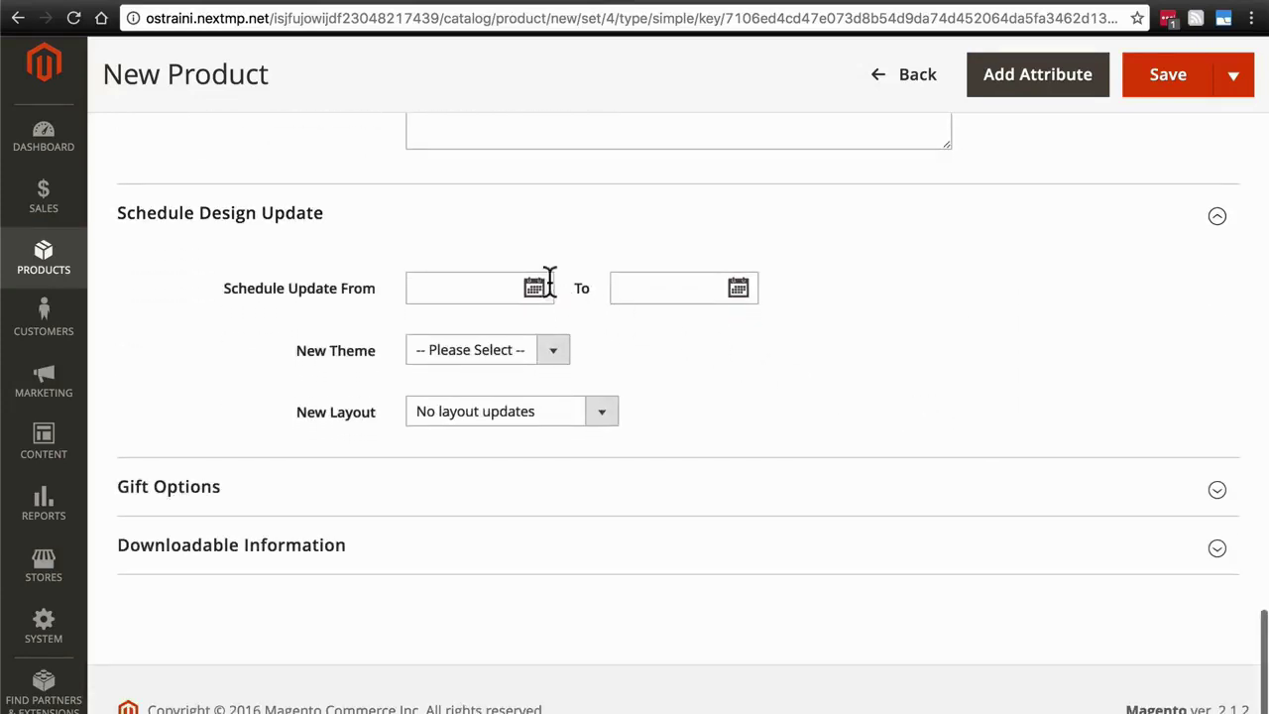
{"action": "left_click", "coordinate": [562, 349]}
{"action": "left_click", "coordinate": [561, 347]}
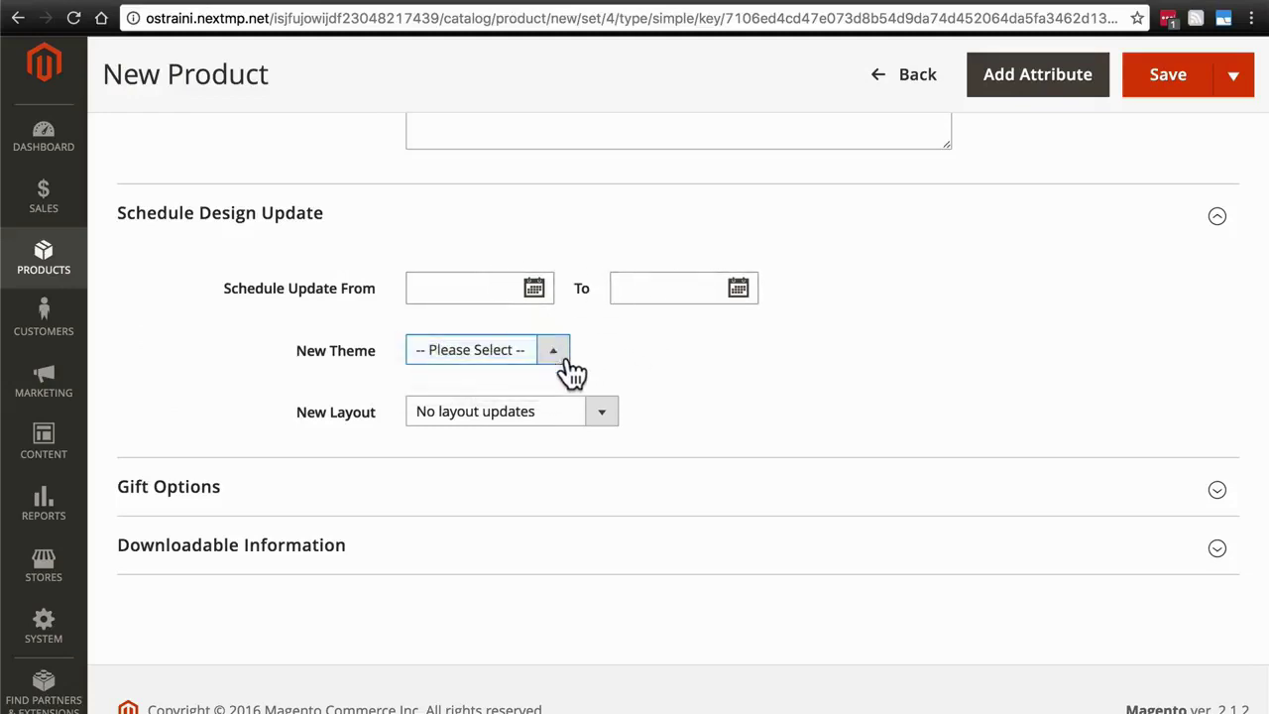
{"action": "left_click", "coordinate": [601, 411]}
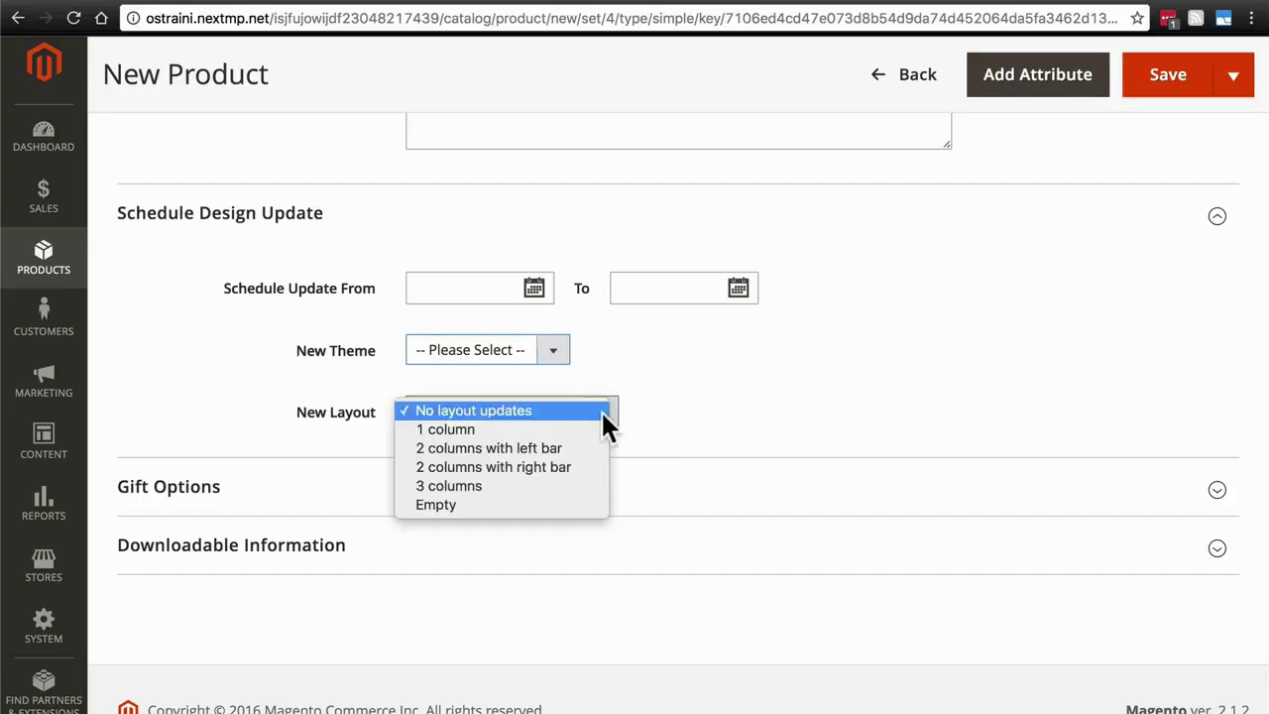
{"action": "left_click", "coordinate": [601, 410]}
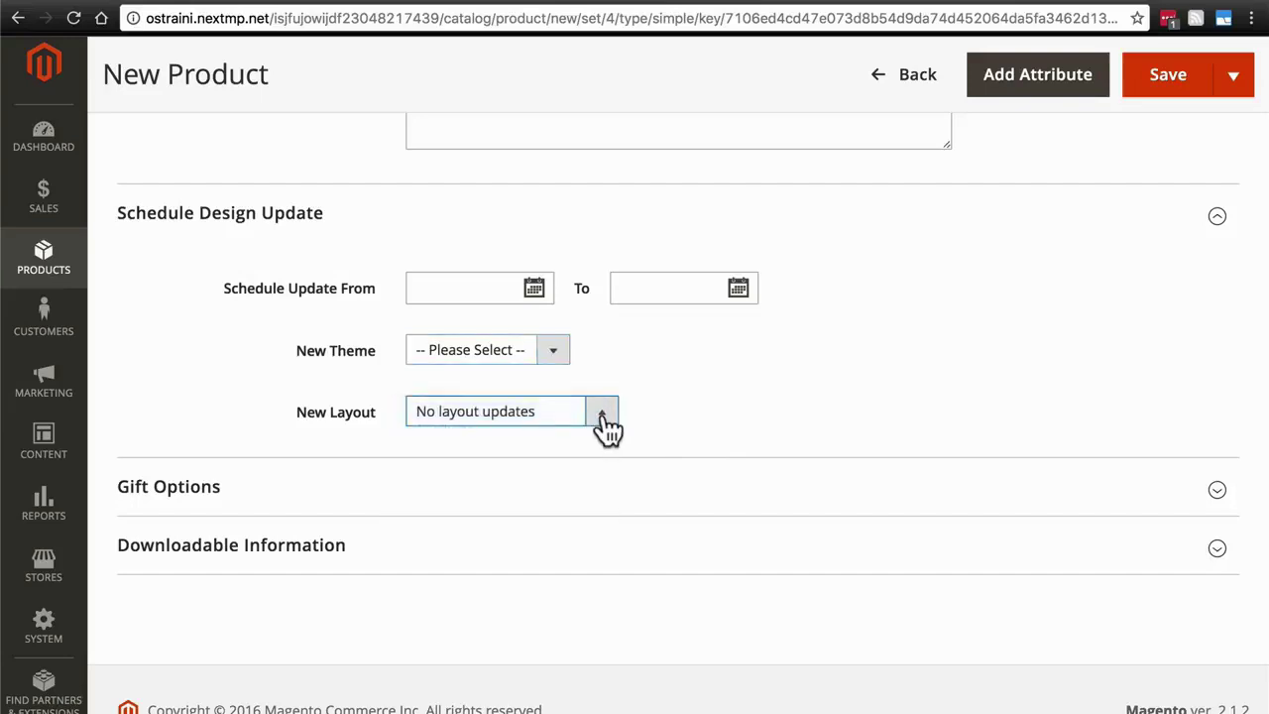
Step: In Gift Options, try setting Allow Gift Message to Yes without the config settings, and restore Use Config Settings
{"action": "scroll", "coordinate": [714, 416], "scroll_direction": "down", "scroll_amount": 1}
{"action": "left_click", "coordinate": [714, 440]}
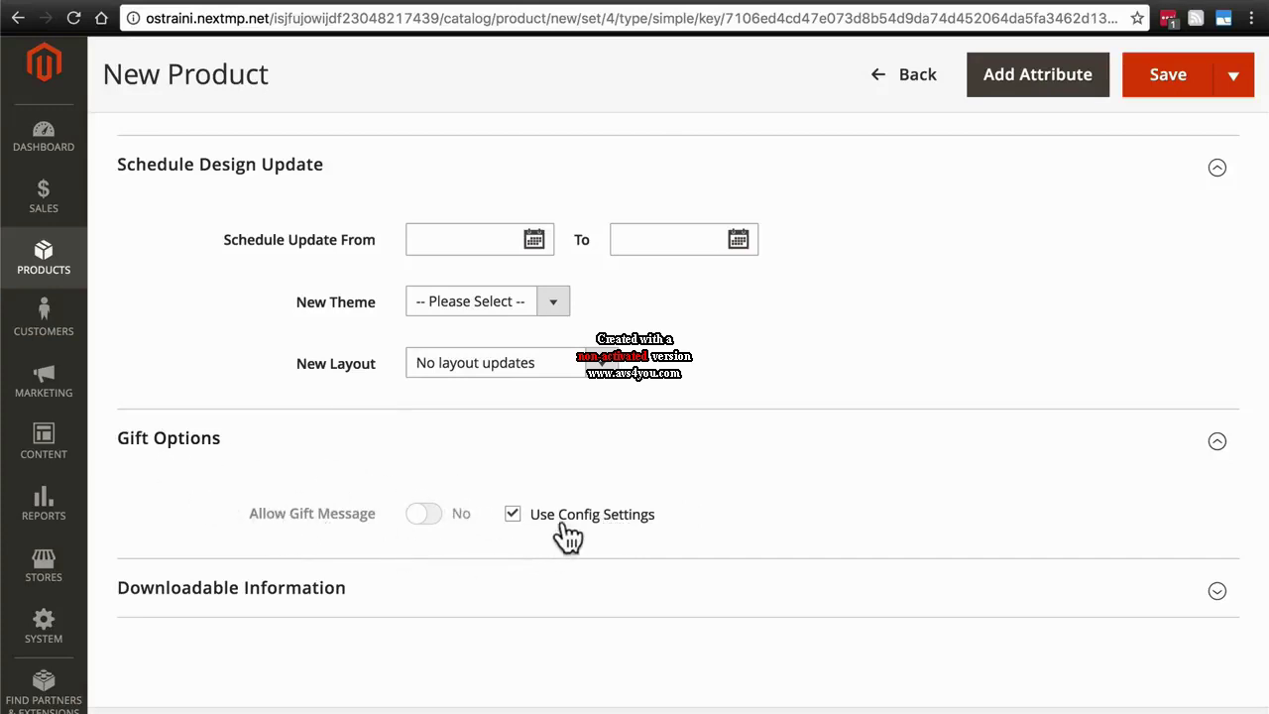
{"action": "left_click", "coordinate": [512, 514]}
{"action": "left_click", "coordinate": [443, 516]}
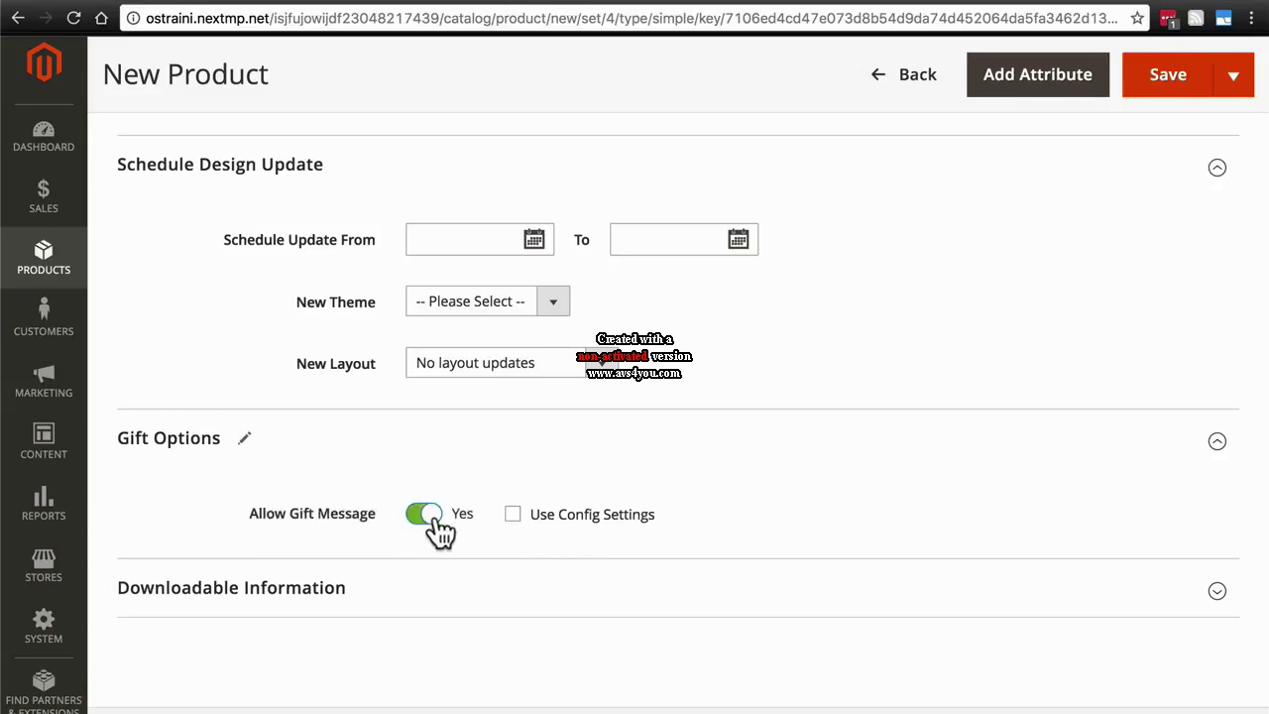
{"action": "left_click", "coordinate": [433, 517]}
{"action": "left_click", "coordinate": [512, 514]}
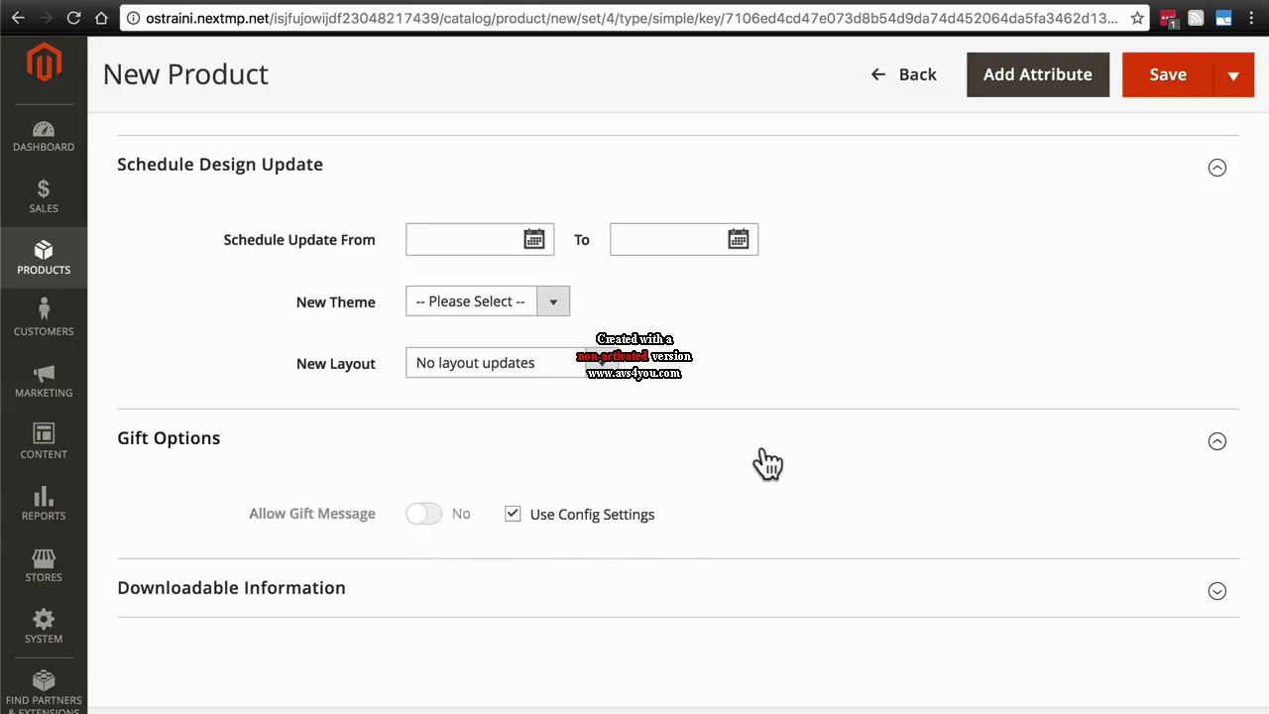
Step: Expand the Downloadable Information section and review the downloadable product option
{"action": "scroll", "coordinate": [763, 461], "scroll_direction": "down", "scroll_amount": 2}
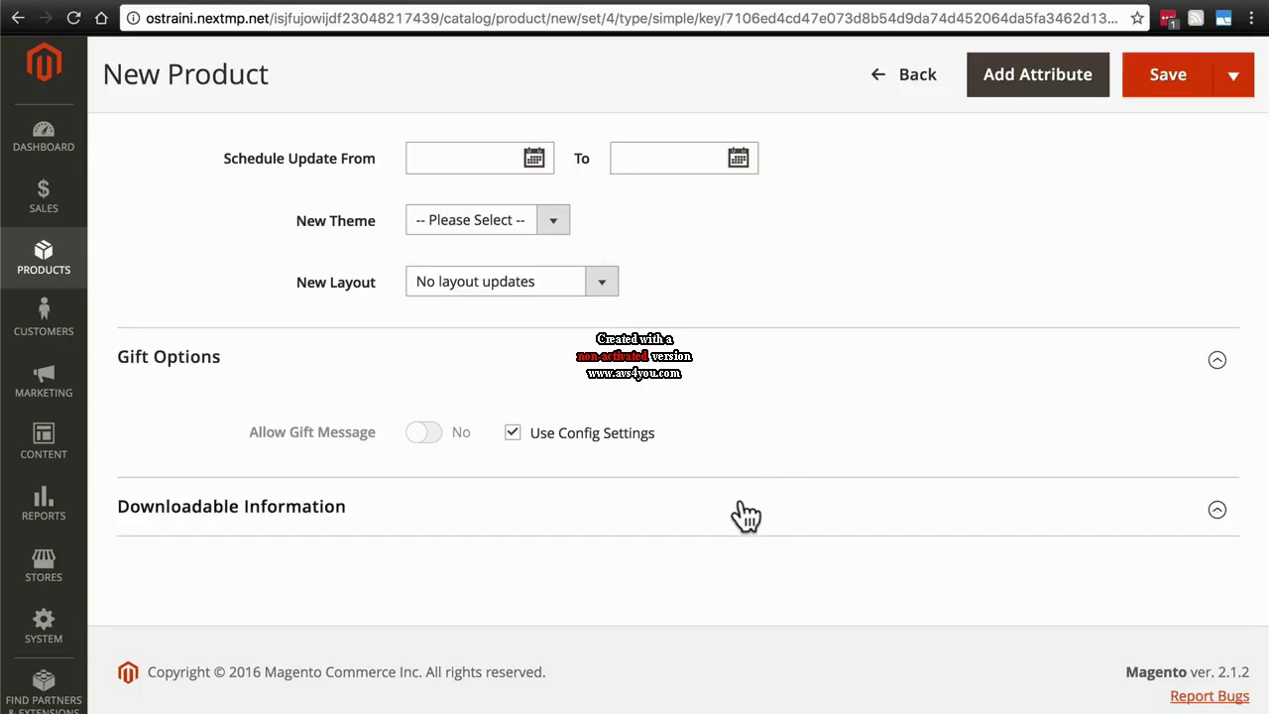
{"action": "left_click", "coordinate": [746, 511]}
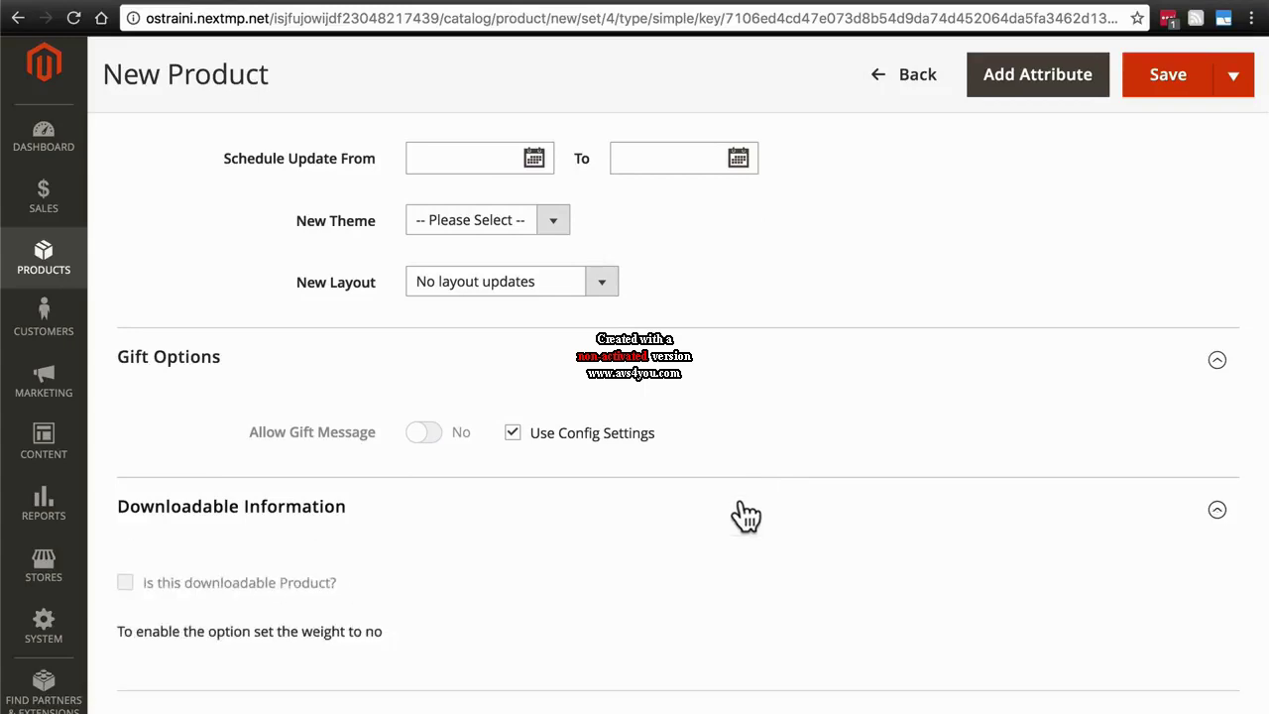
{"action": "scroll", "coordinate": [746, 514], "scroll_direction": "down", "scroll_amount": 3}
Step: Save the new Sunrise Mug product
{"action": "scroll", "coordinate": [746, 514], "scroll_direction": "up", "scroll_amount": 10}
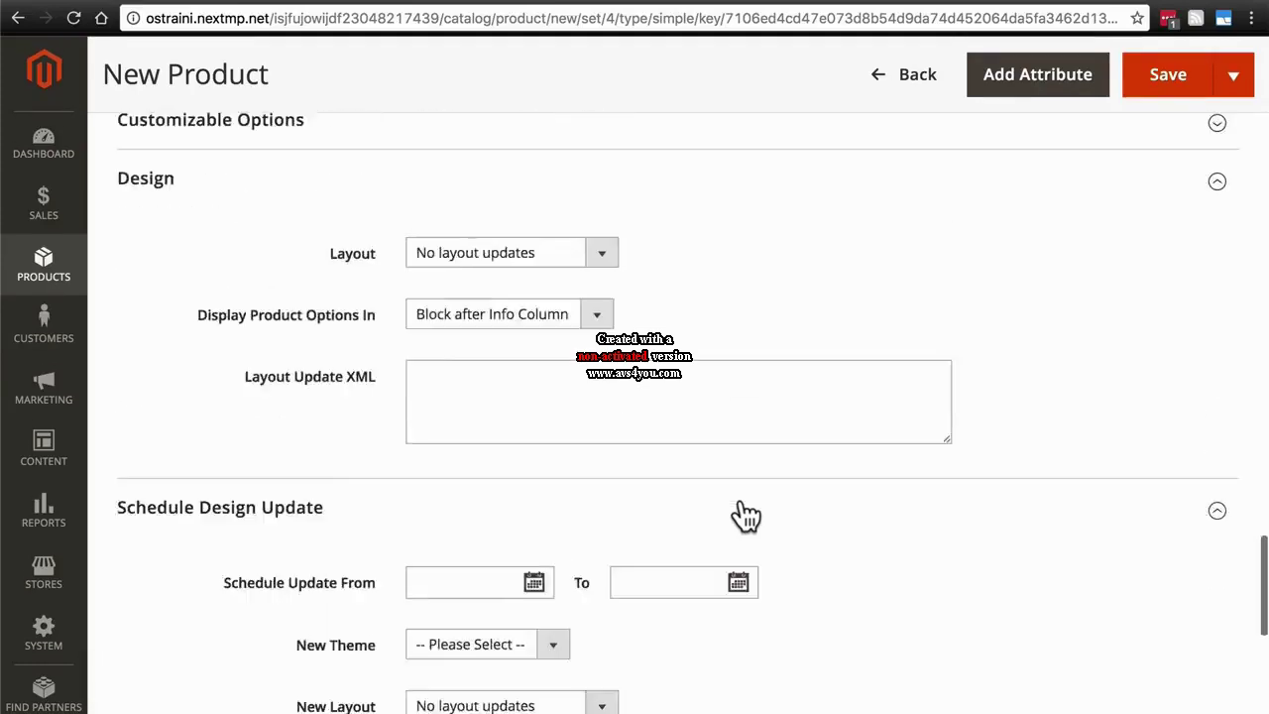
{"action": "scroll", "coordinate": [949, 546], "scroll_direction": "up", "scroll_amount": 10}
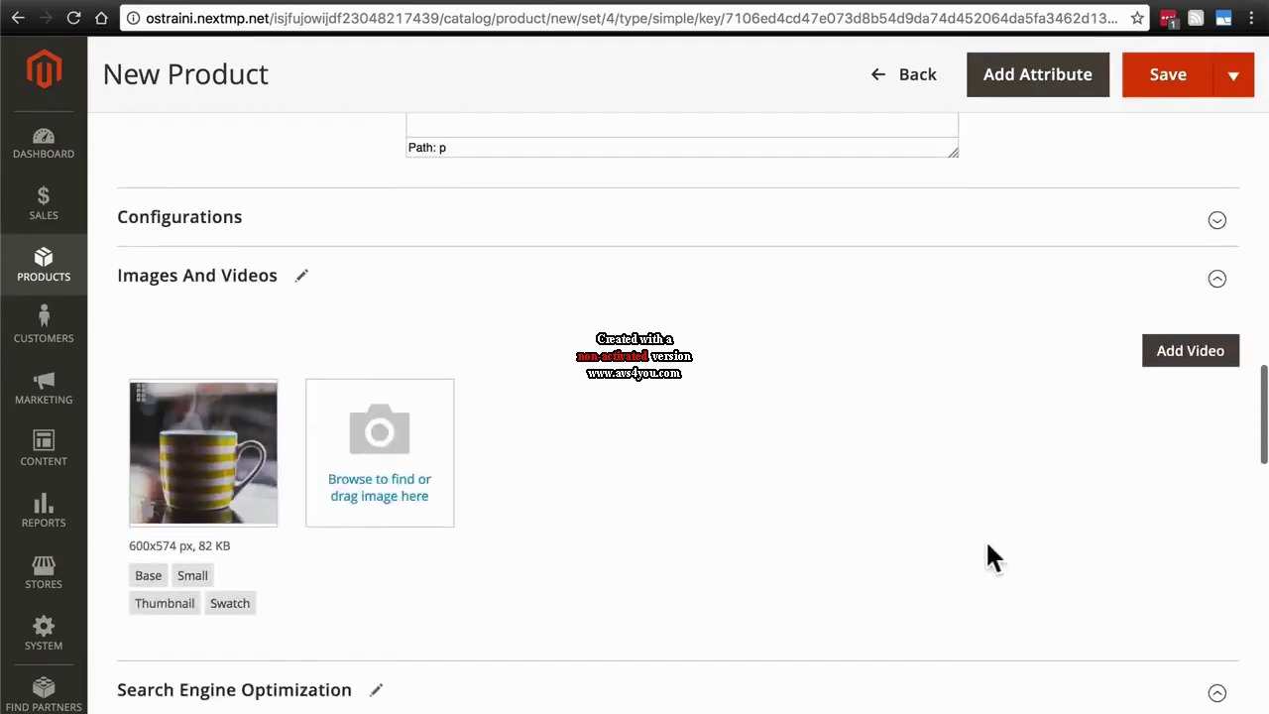
{"action": "scroll", "coordinate": [1011, 579], "scroll_direction": "up", "scroll_amount": 15}
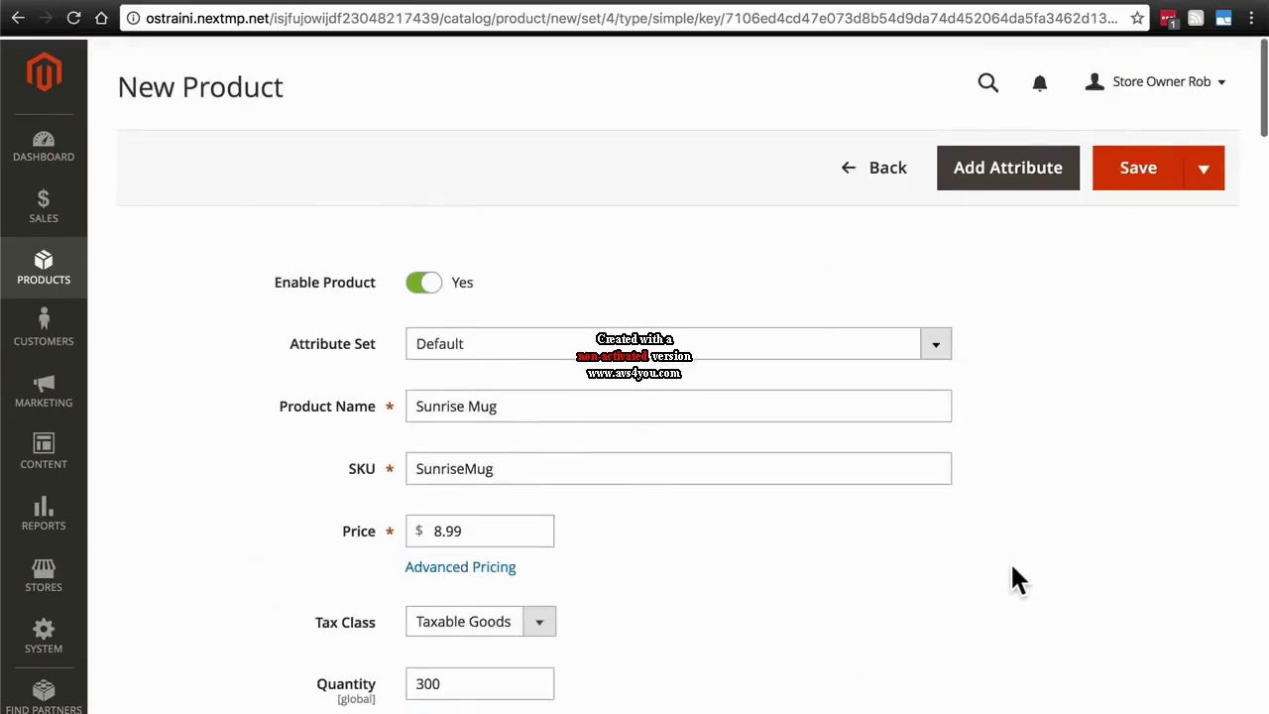
{"action": "left_click", "coordinate": [1141, 168]}
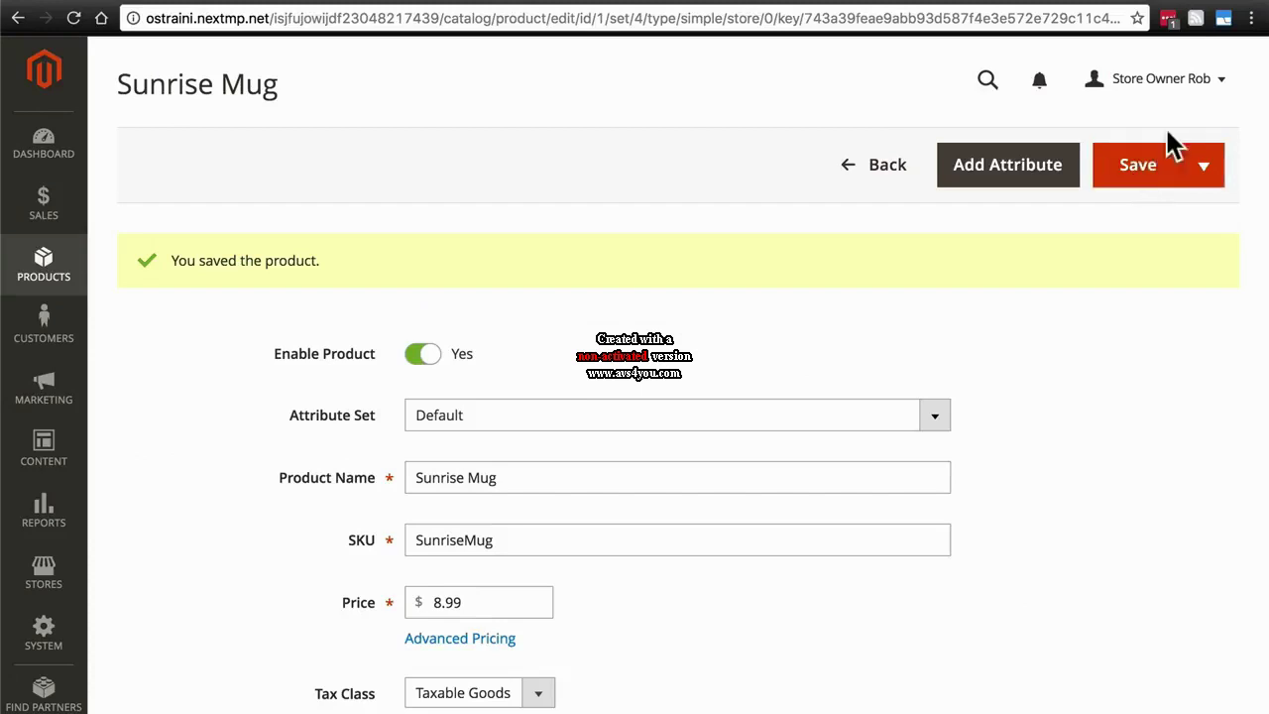
Step: Open the storefront's Customer View in a new browser tab
{"action": "left_click", "coordinate": [1223, 84]}
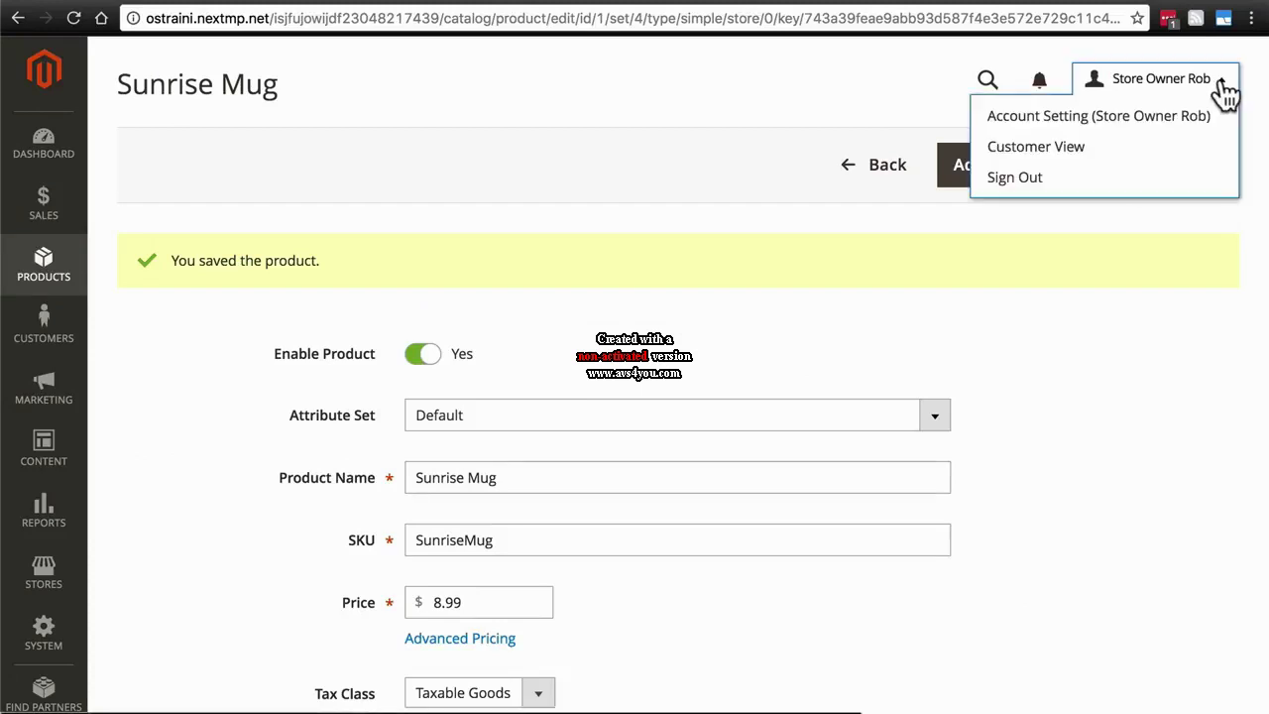
{"action": "right_click", "coordinate": [1065, 157]}
{"action": "left_click", "coordinate": [893, 176]}
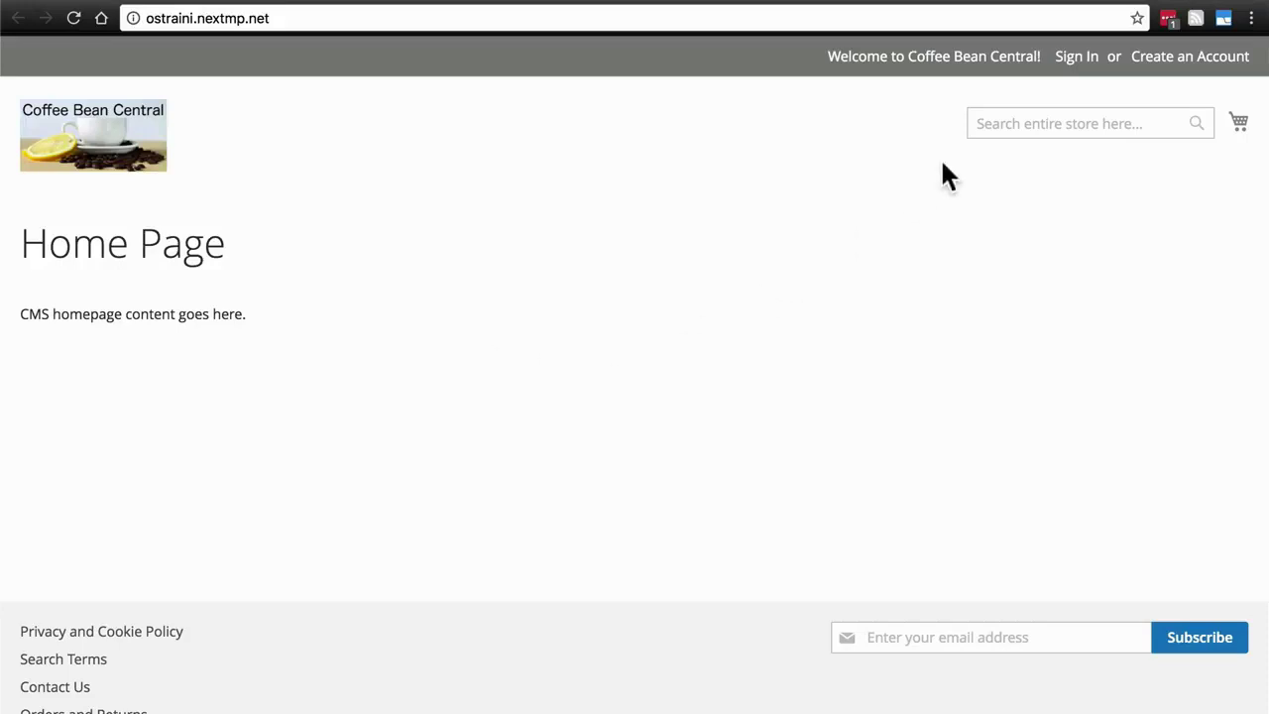
Step: Search the storefront for "sunrise" and open the Sunrise Mug product page
{"action": "left_click", "coordinate": [999, 127]}
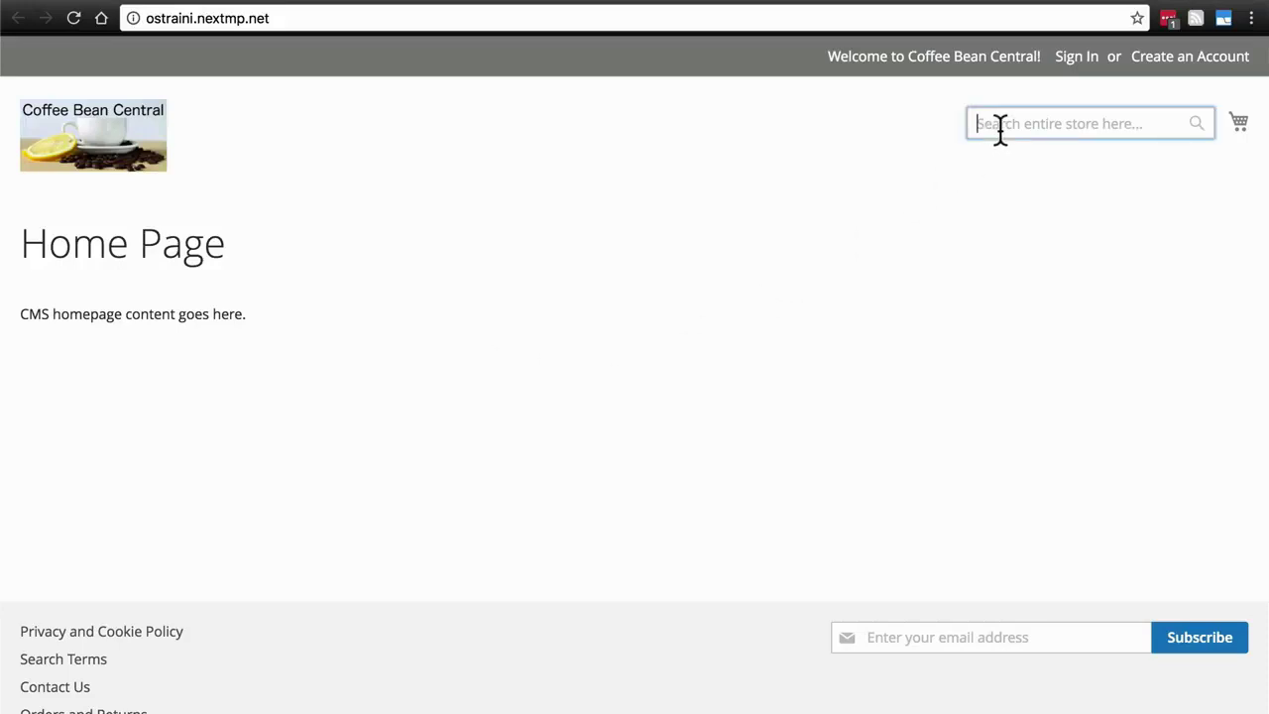
{"action": "type", "text": "sunrise"}
{"action": "left_click", "coordinate": [1194, 127]}
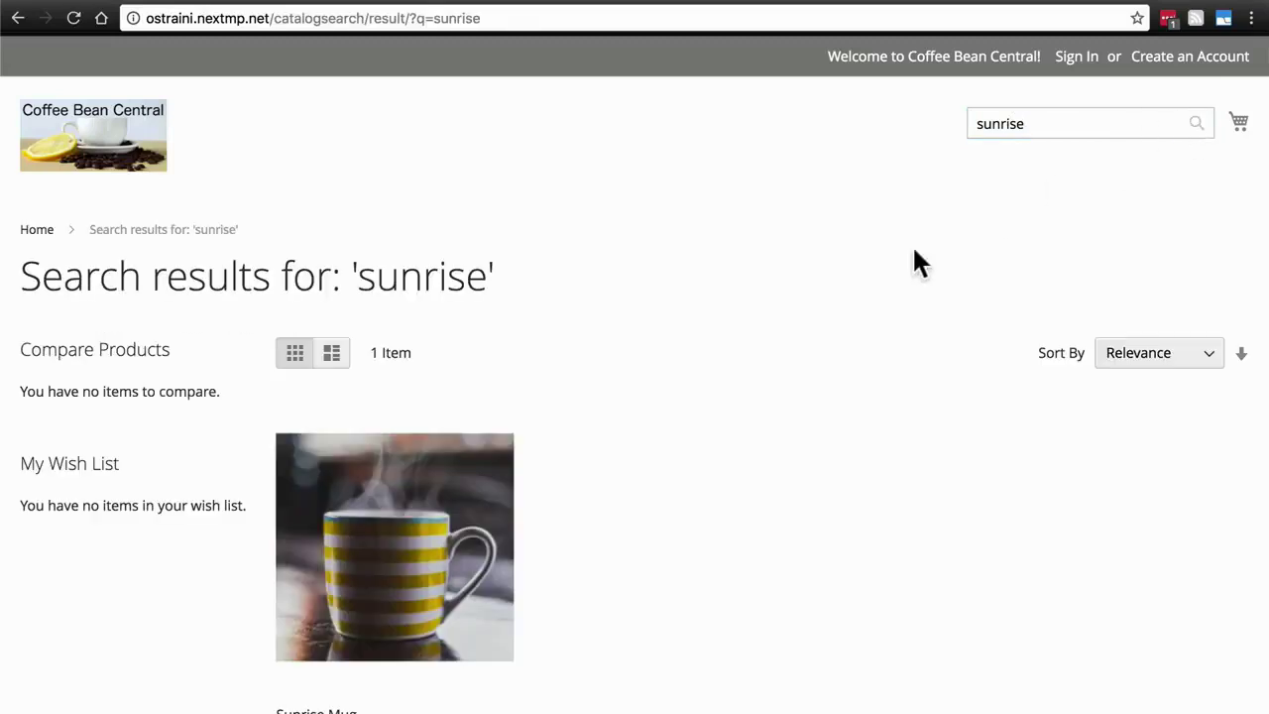
{"action": "scroll", "coordinate": [804, 237], "scroll_direction": "down", "scroll_amount": 3}
{"action": "mouse_move", "coordinate": [416, 387]}
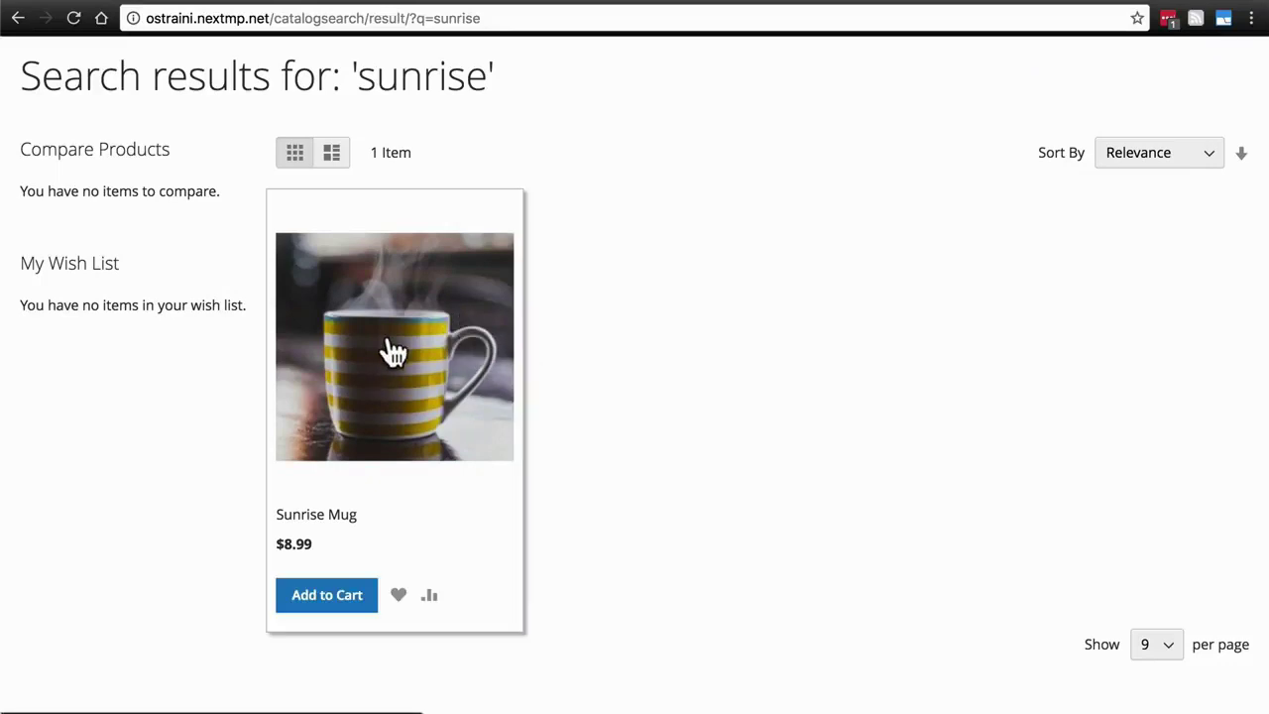
{"action": "left_click", "coordinate": [394, 352]}
Step: Examine the Sunrise Mug page's price, stock status, SKU, short description and Details text
{"action": "scroll", "coordinate": [707, 228], "scroll_direction": "down", "scroll_amount": 2}
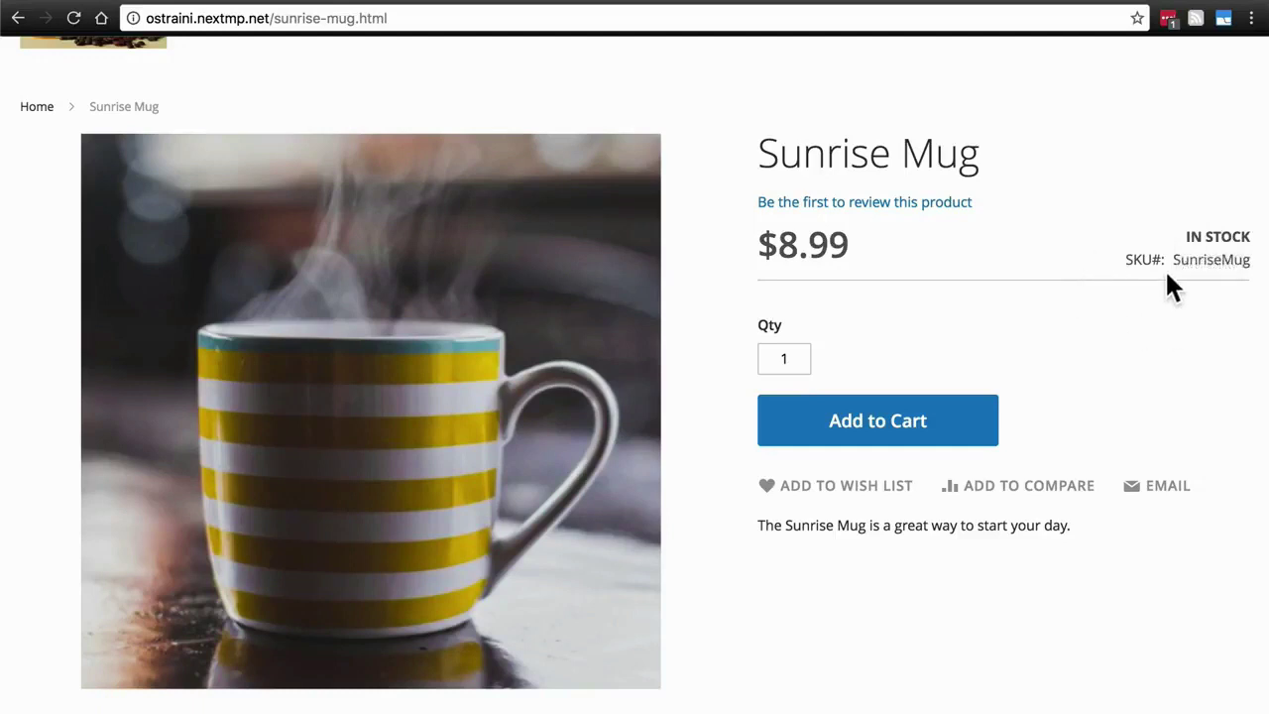
{"action": "scroll", "coordinate": [1166, 273], "scroll_direction": "down", "scroll_amount": 3}
{"action": "scroll", "coordinate": [1167, 285], "scroll_direction": "down", "scroll_amount": 2}
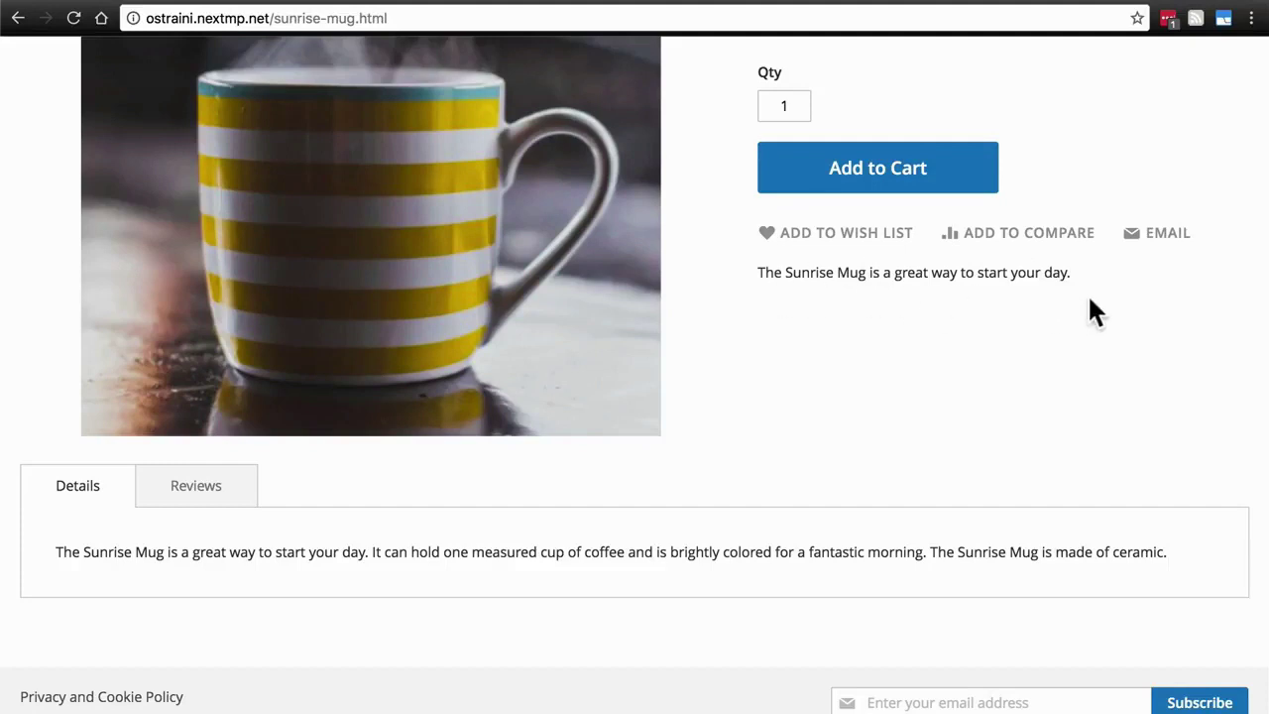
{"action": "scroll", "coordinate": [1094, 311], "scroll_direction": "down", "scroll_amount": 3}
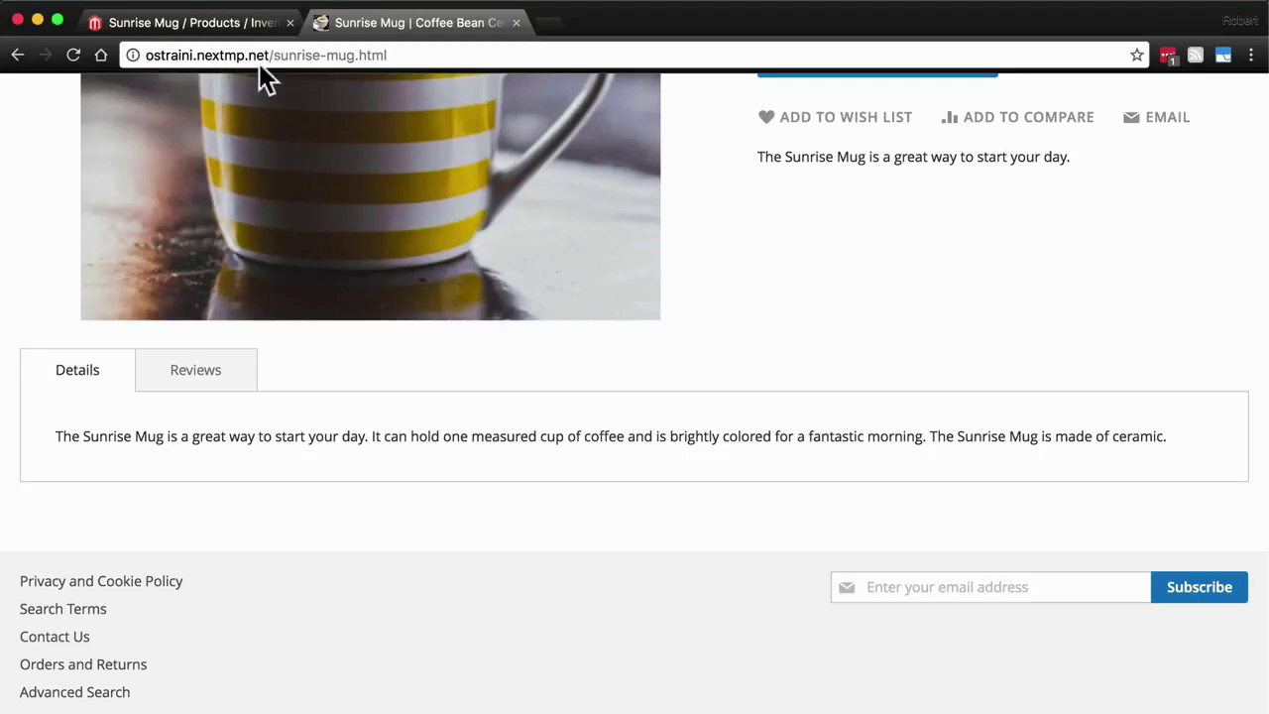
Step: Check the sunrise-mug.html part of the product page's address and reload the page
{"action": "left_click_drag", "start_coordinate": [274, 54], "coordinate": [423, 116]}
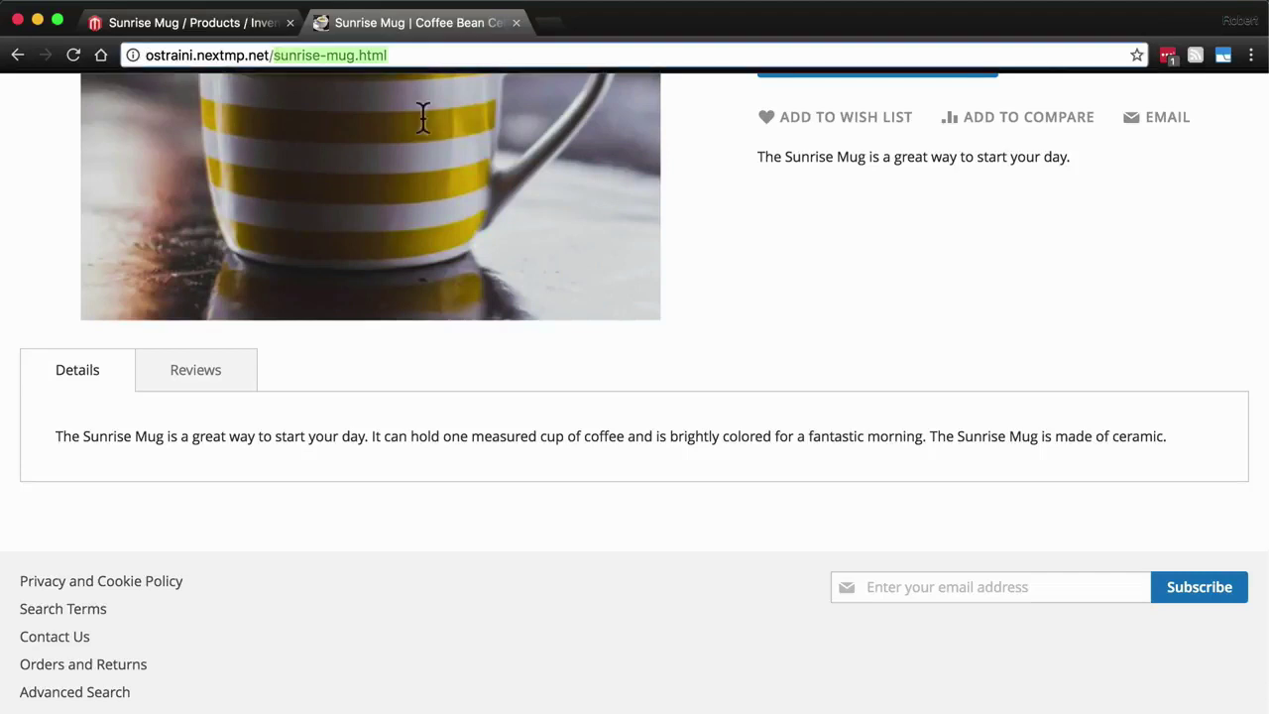
{"action": "left_click", "coordinate": [359, 55]}
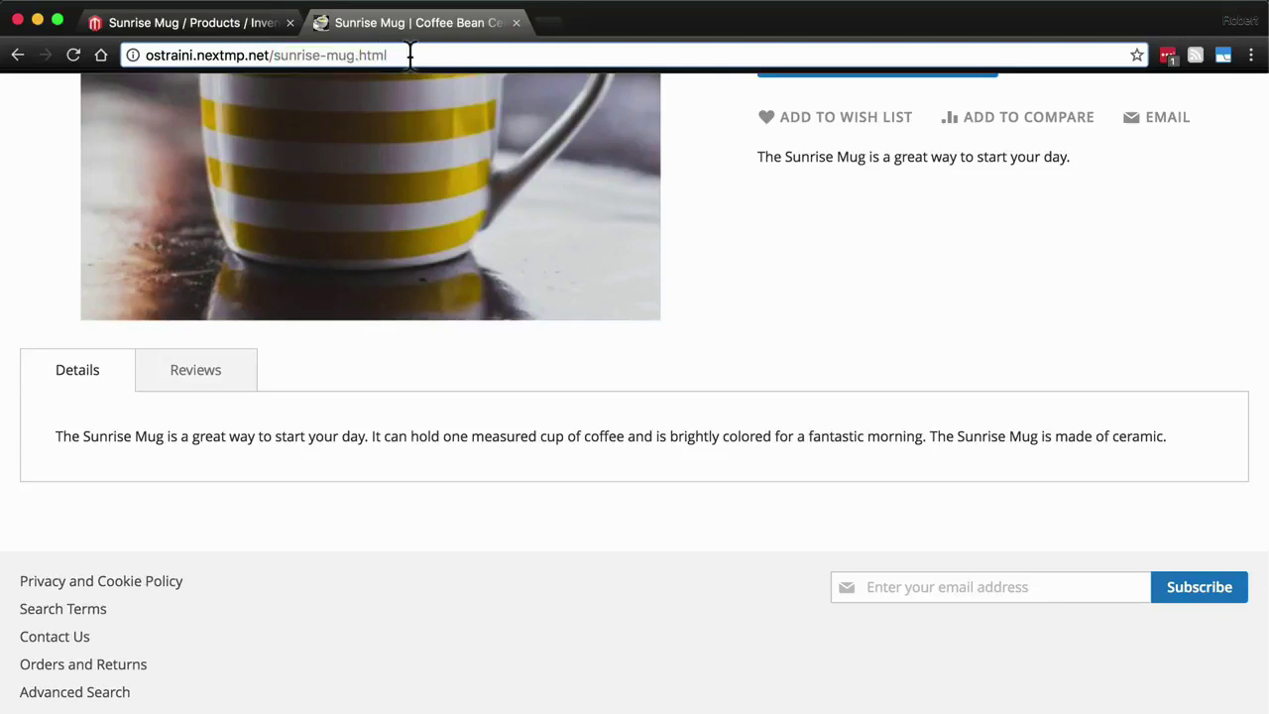
{"action": "key", "text": "Return"}
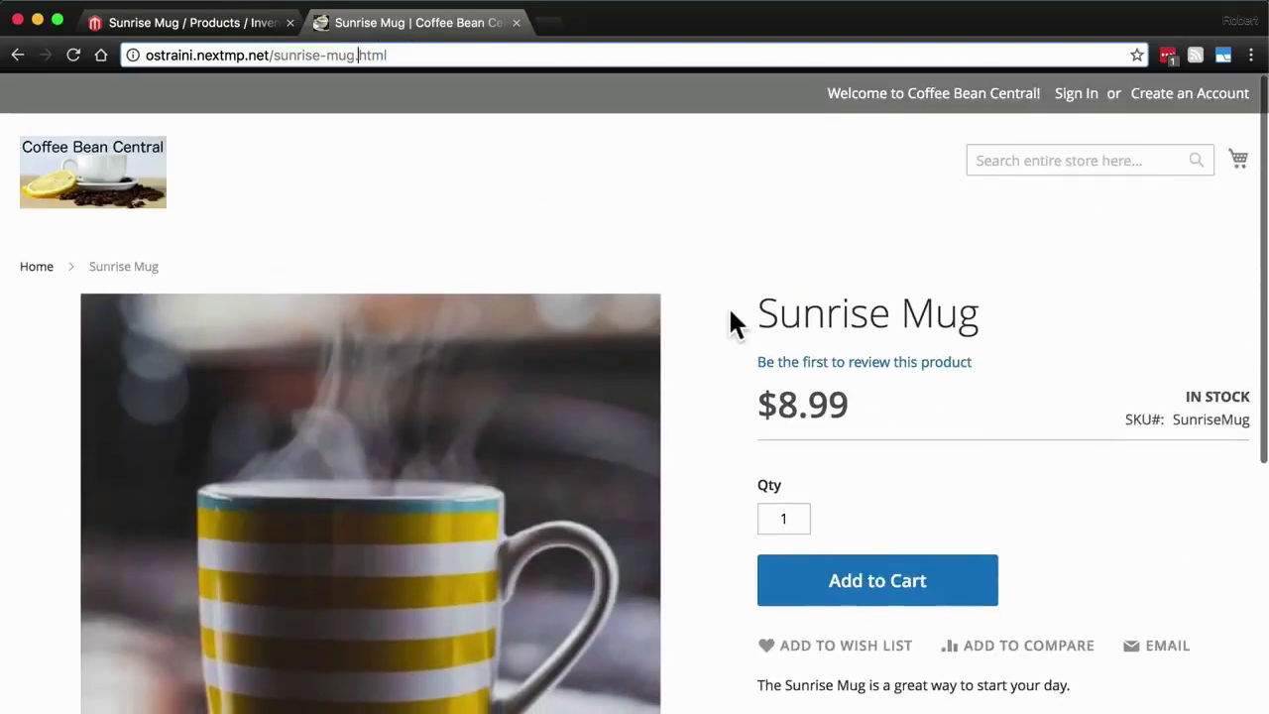